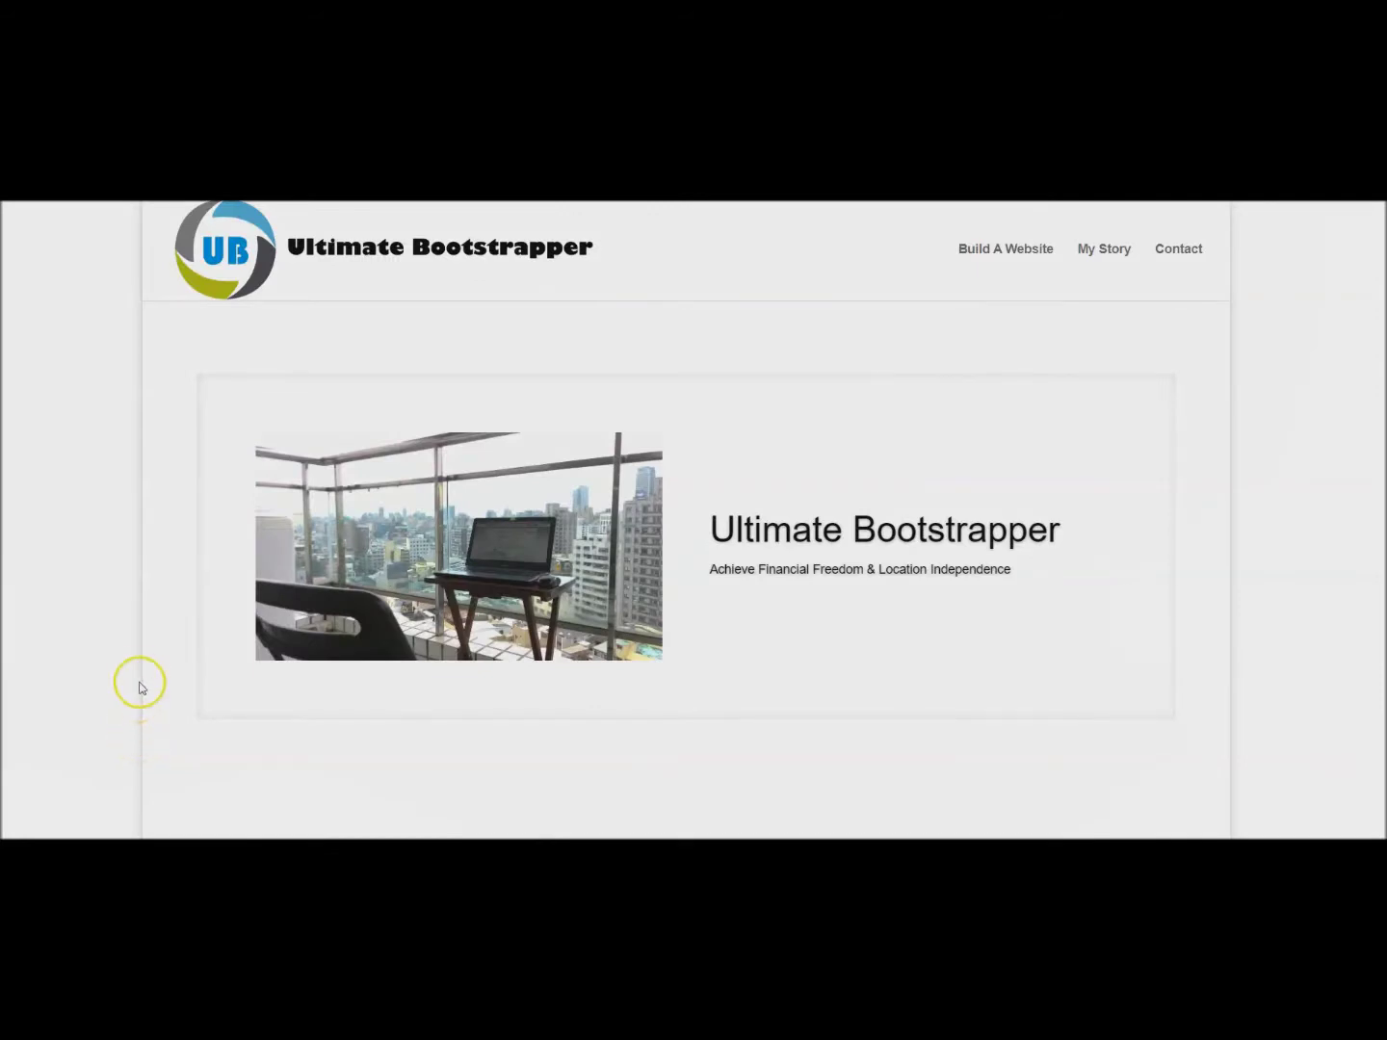
- Scroll the GoDaddy-to-Cloudways migration post down to the response-time comparison (471.3ms vs 147.1ms)
scroll(151, 631, down, 5)
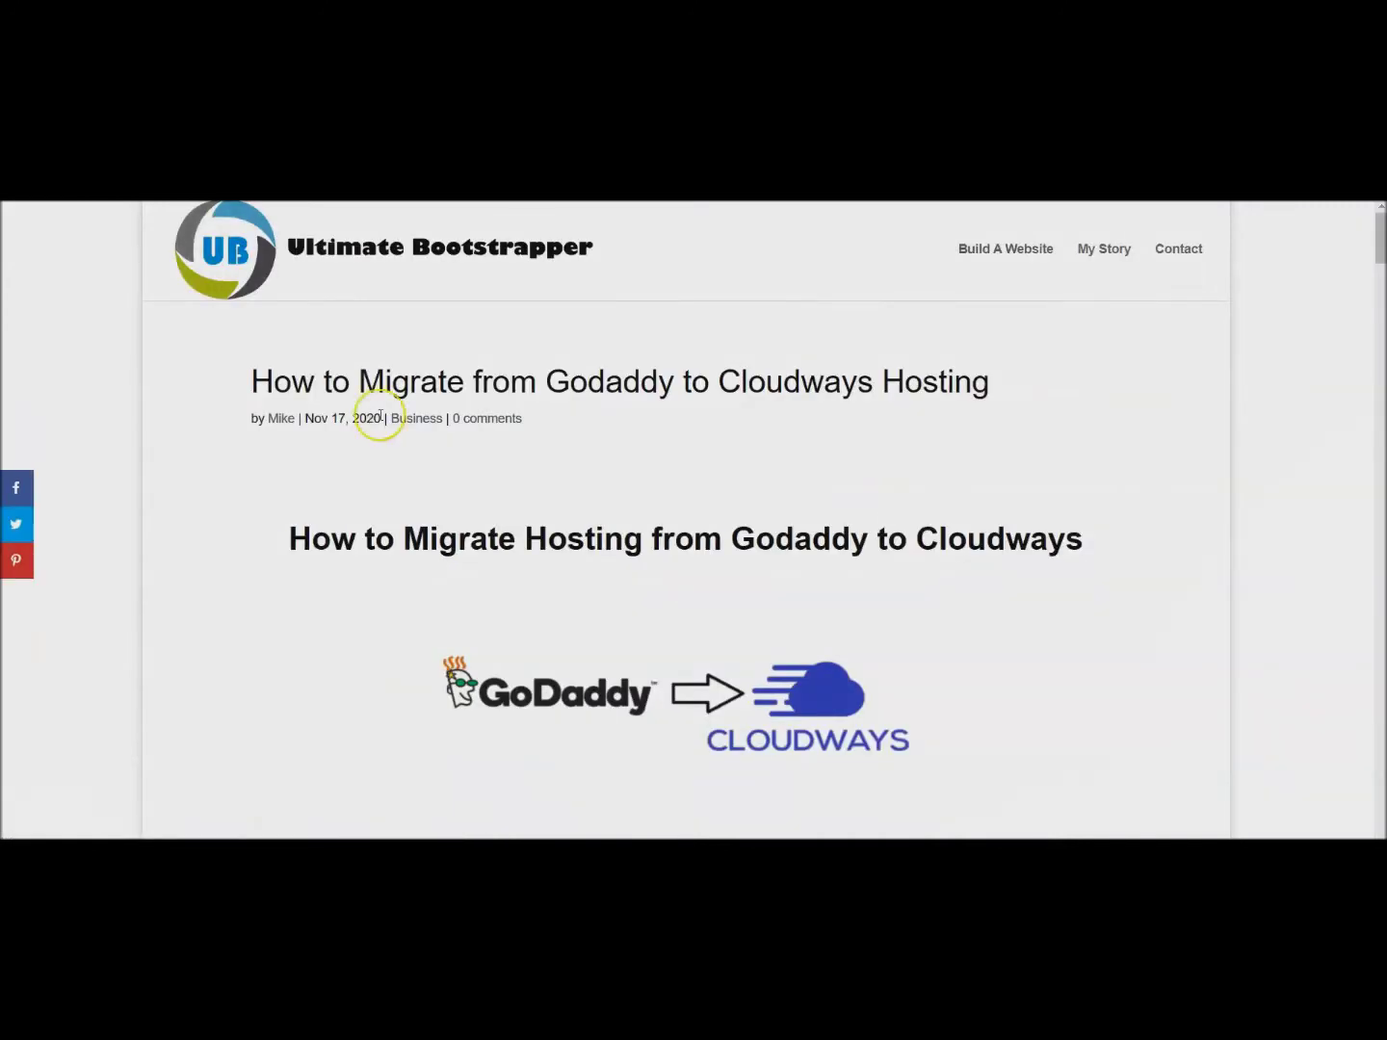
scroll(467, 554, down, 1)
scroll(467, 554, down, 3)
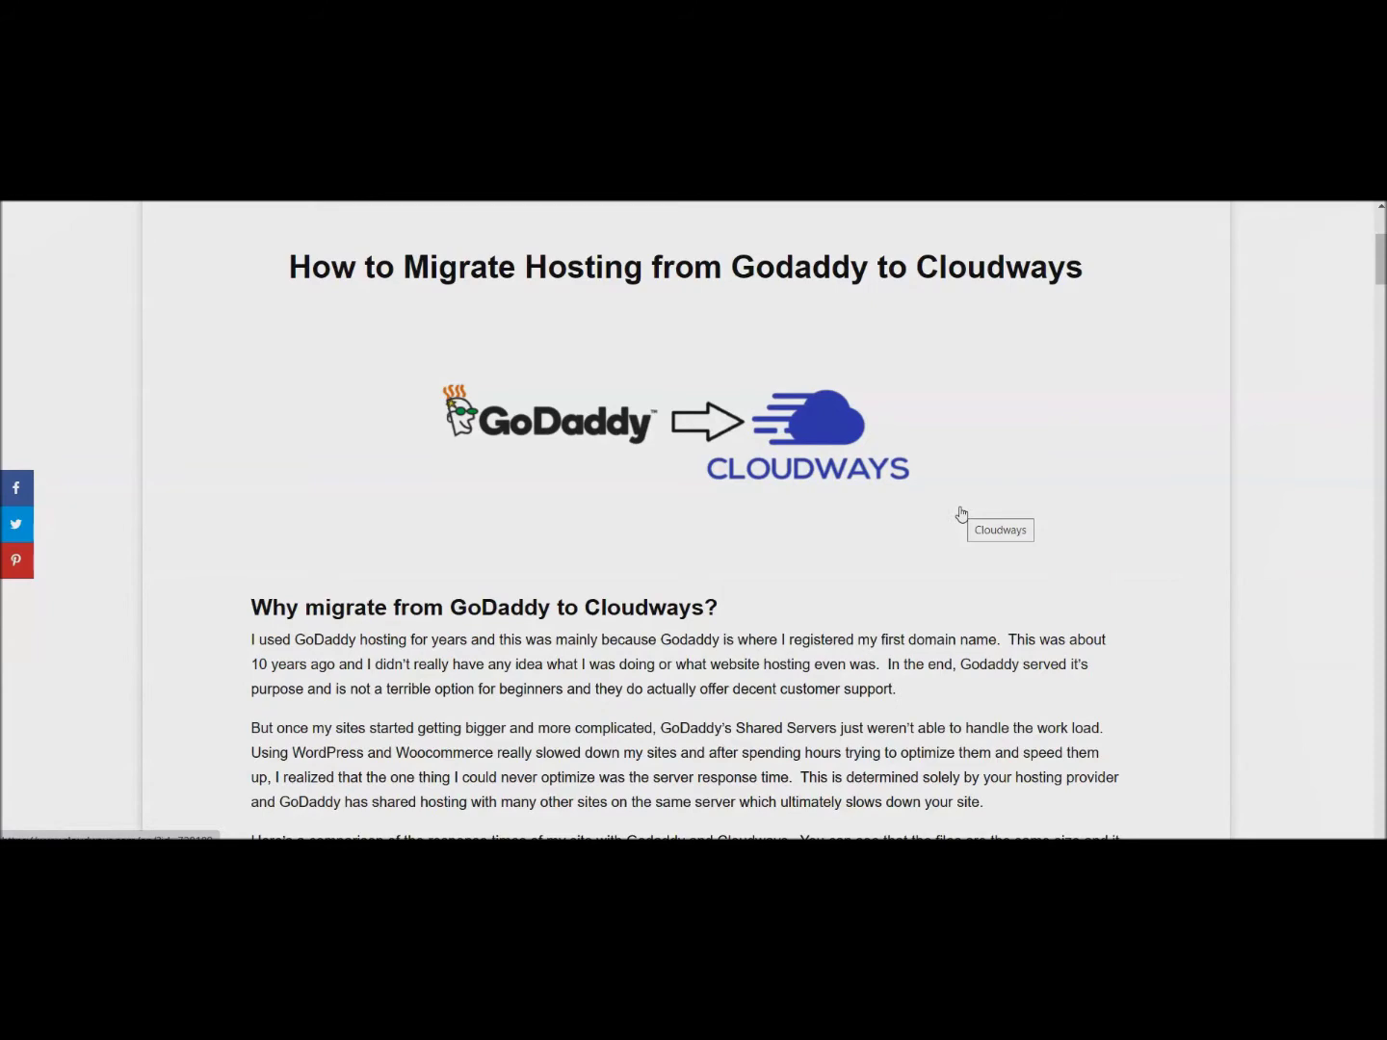
scroll(961, 513, down, 1)
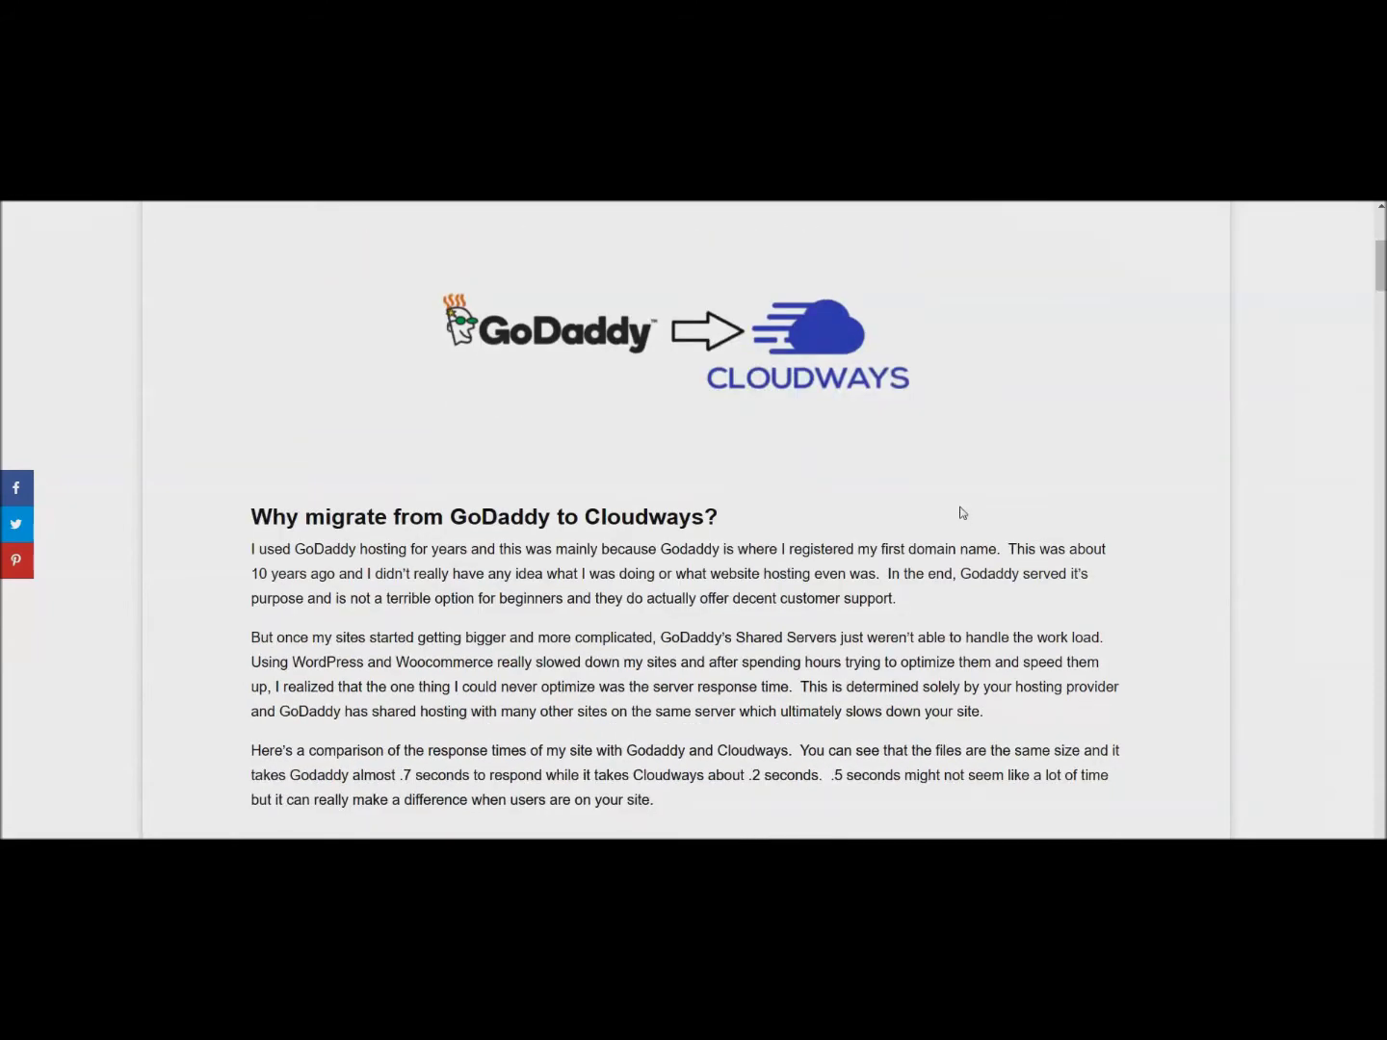
scroll(961, 514, down, 3)
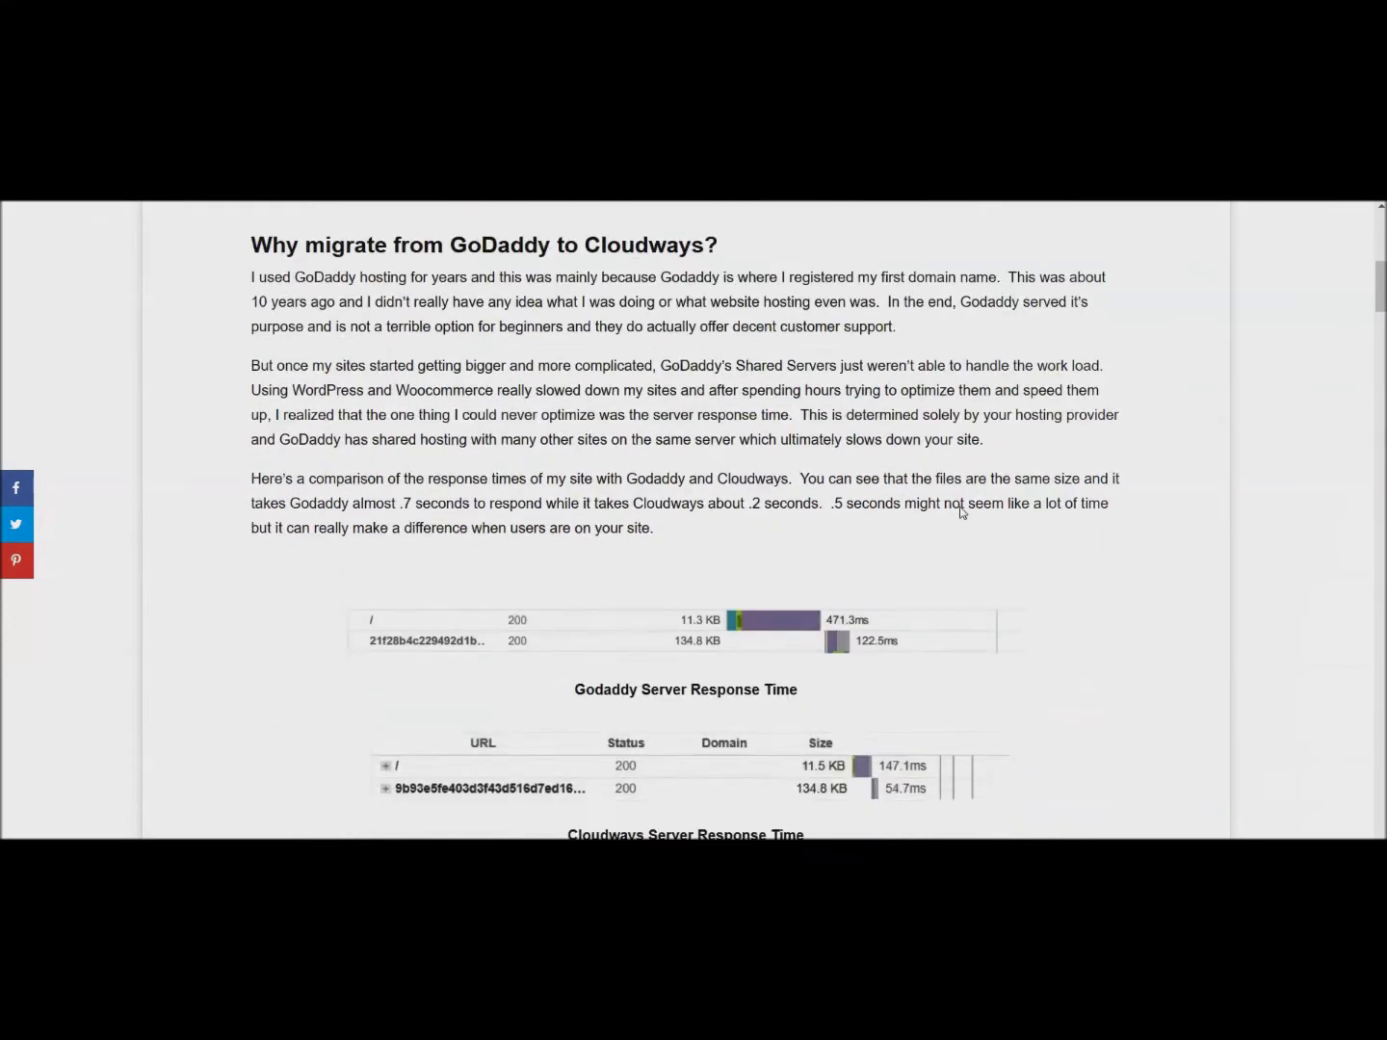
scroll(960, 510, down, 2)
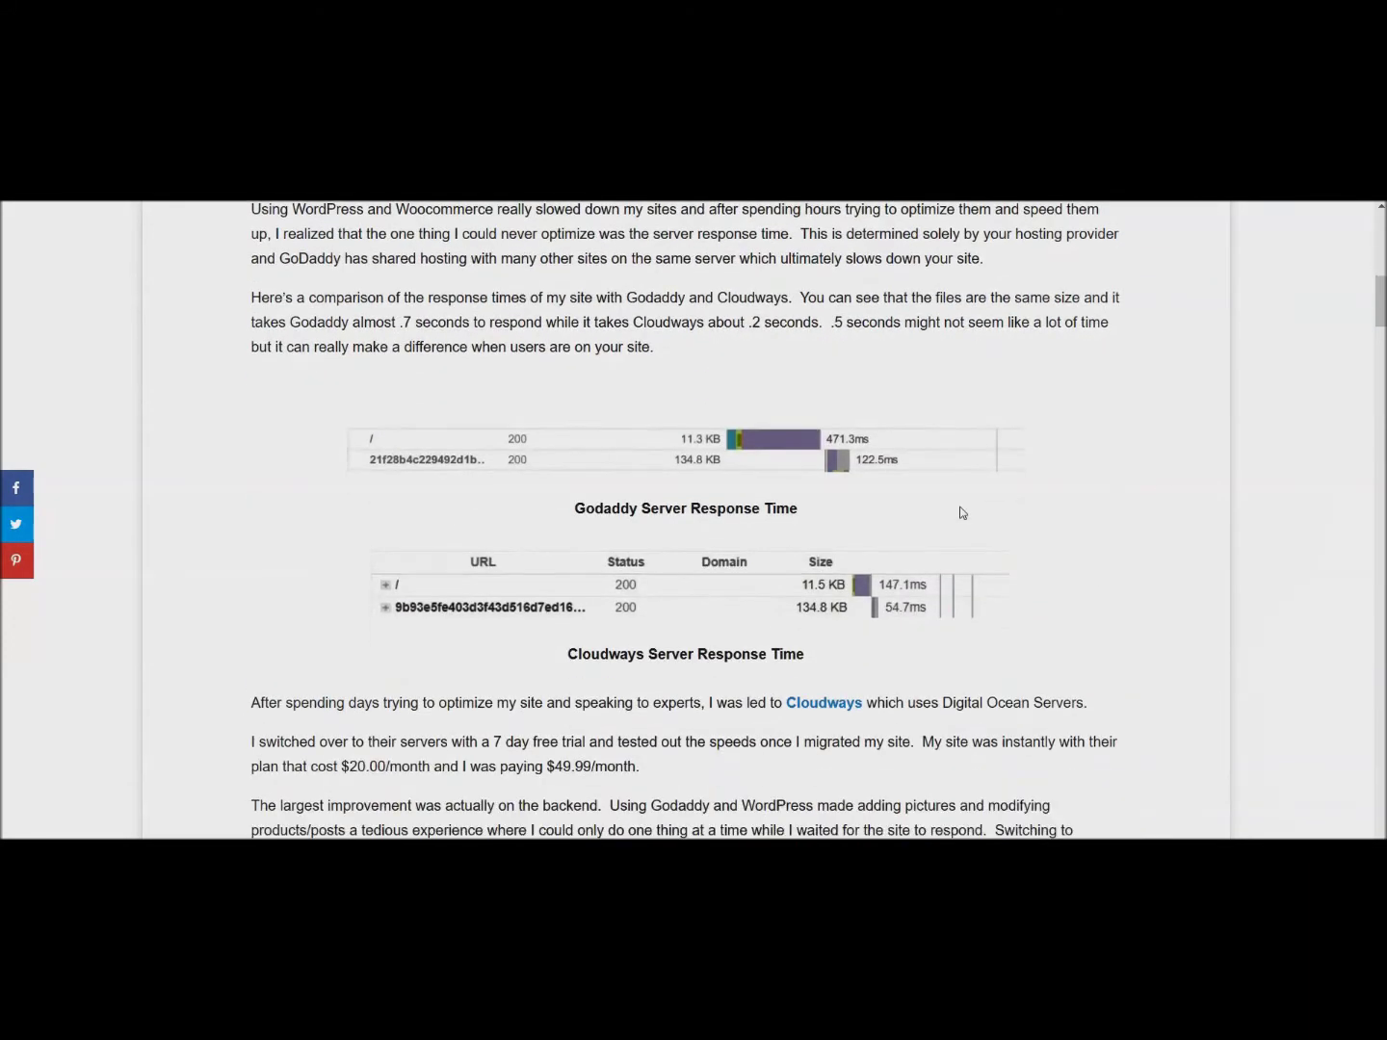
click(751, 378)
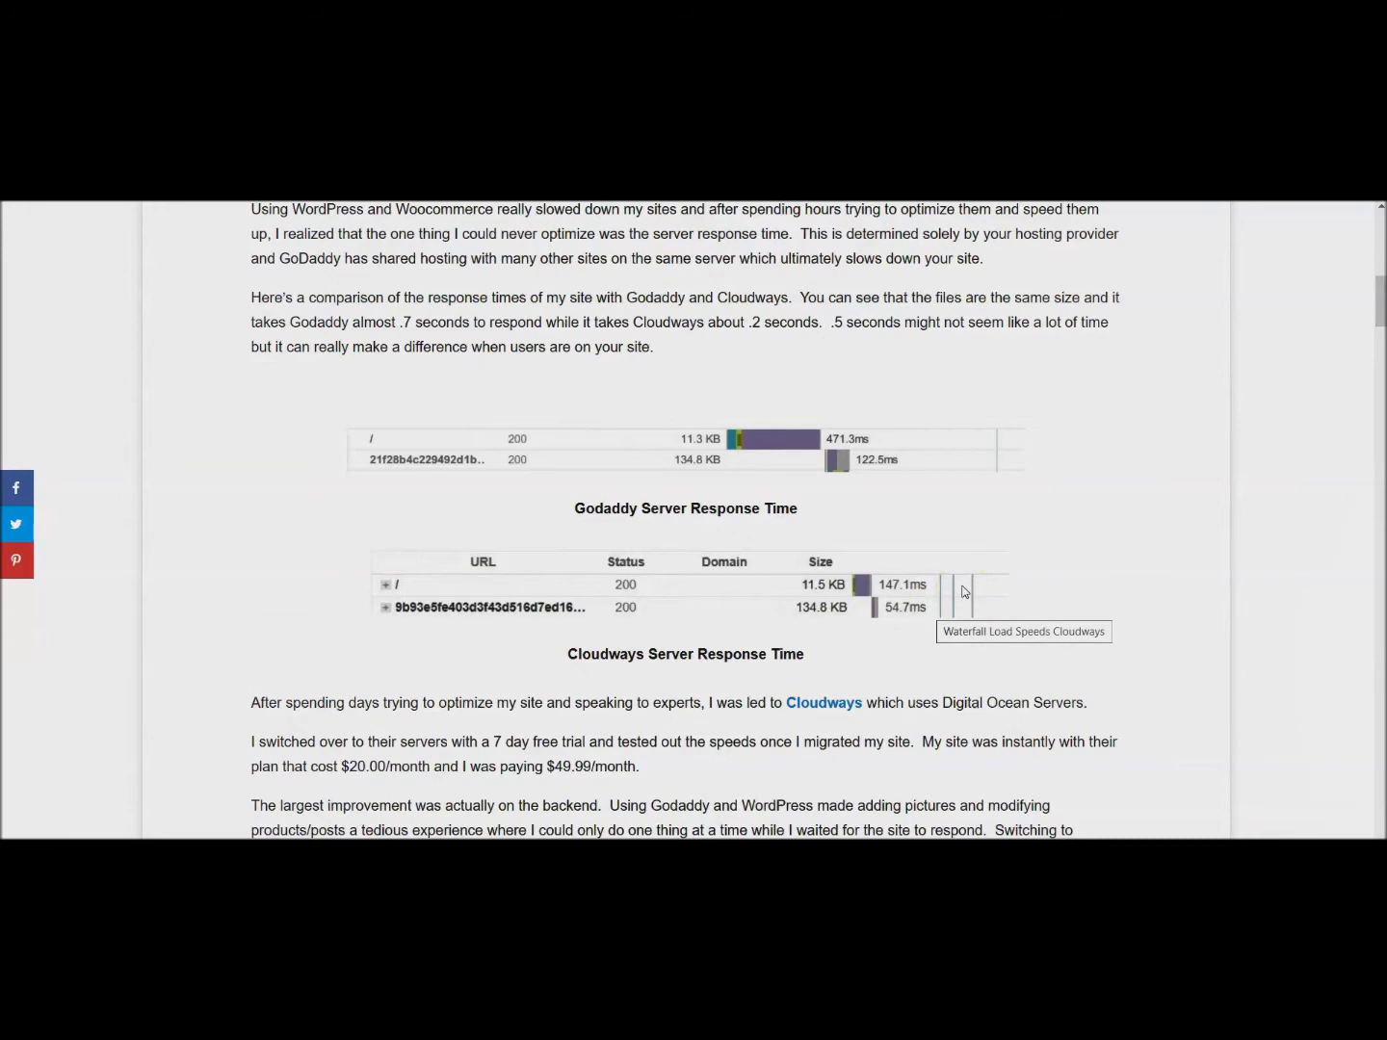
scroll(964, 591, down, 2)
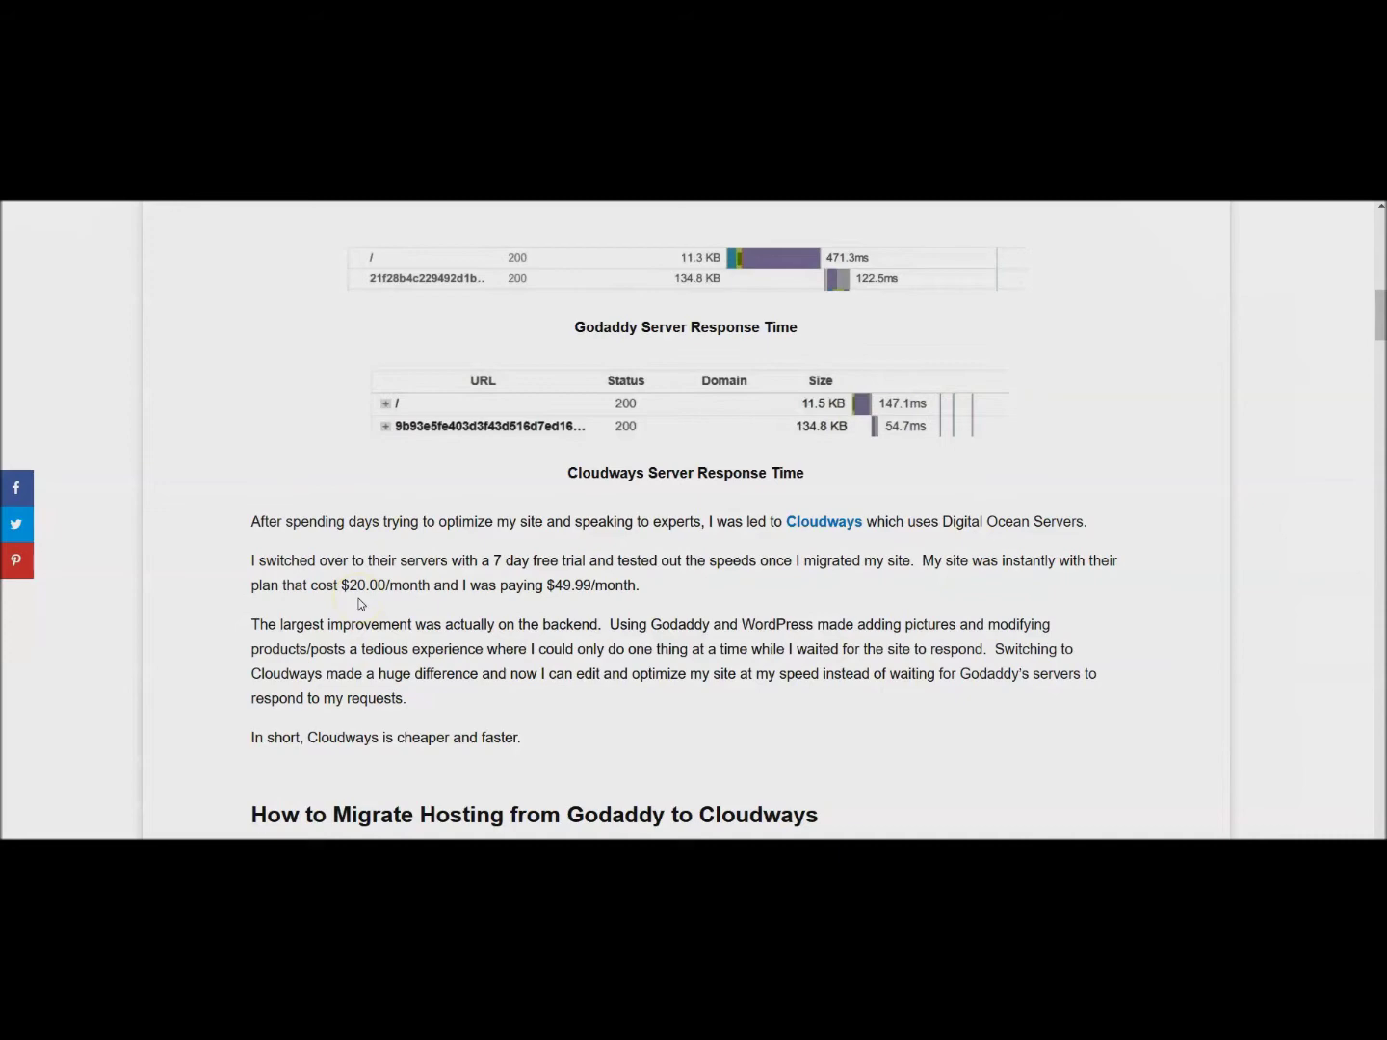
- Scroll through the migration steps, then switch to the Cloudways sign-up form window
scroll(360, 604, down, 2)
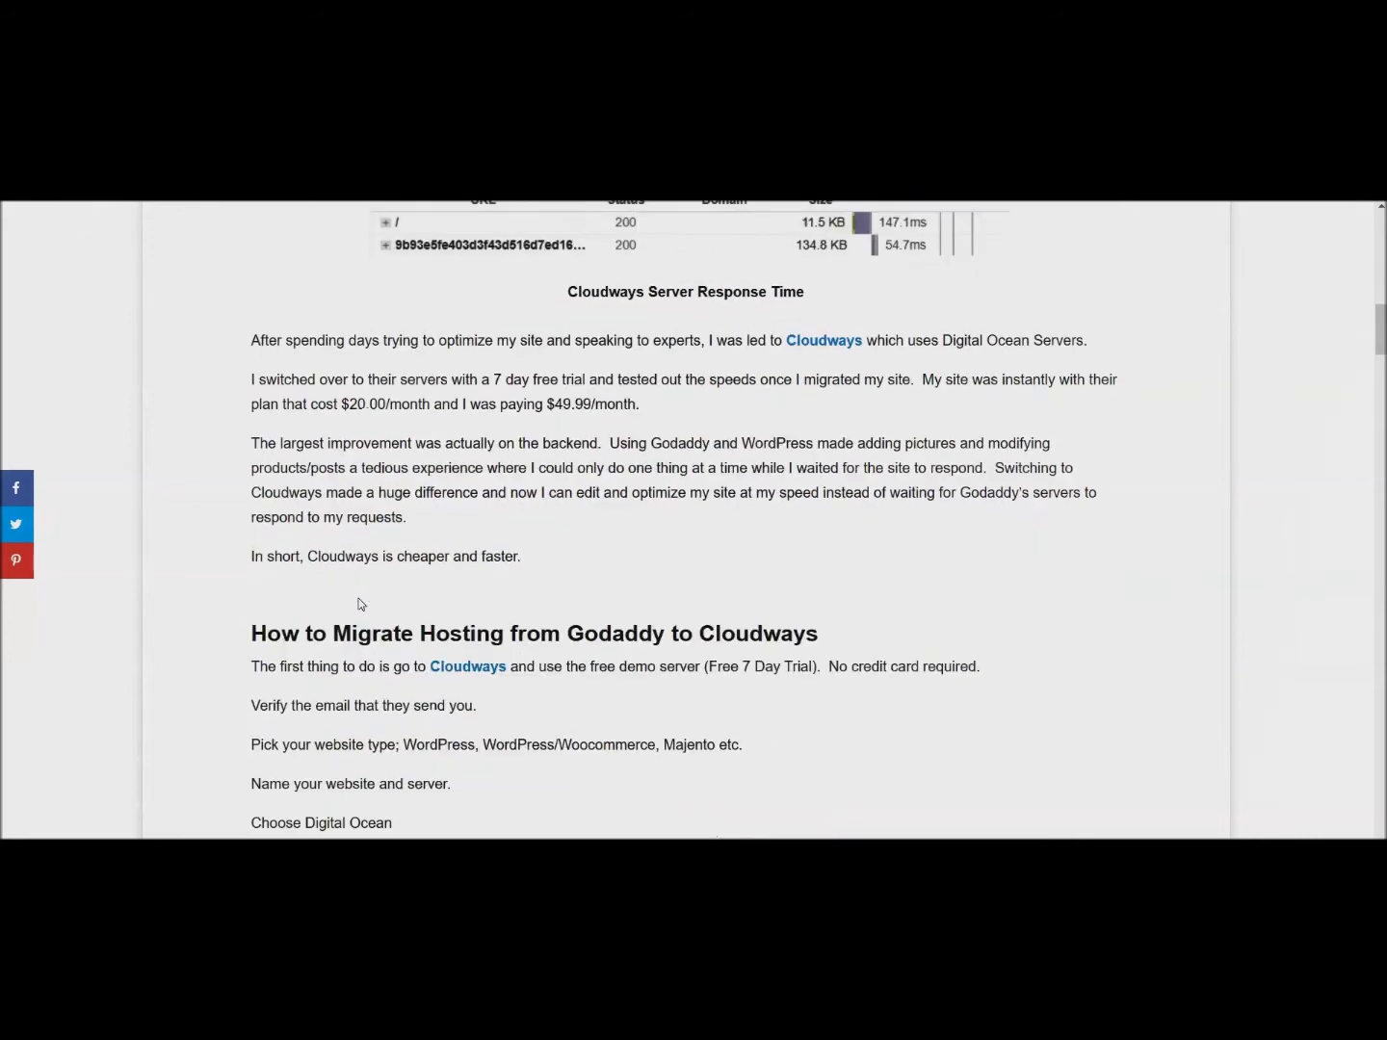
scroll(360, 607, down, 1)
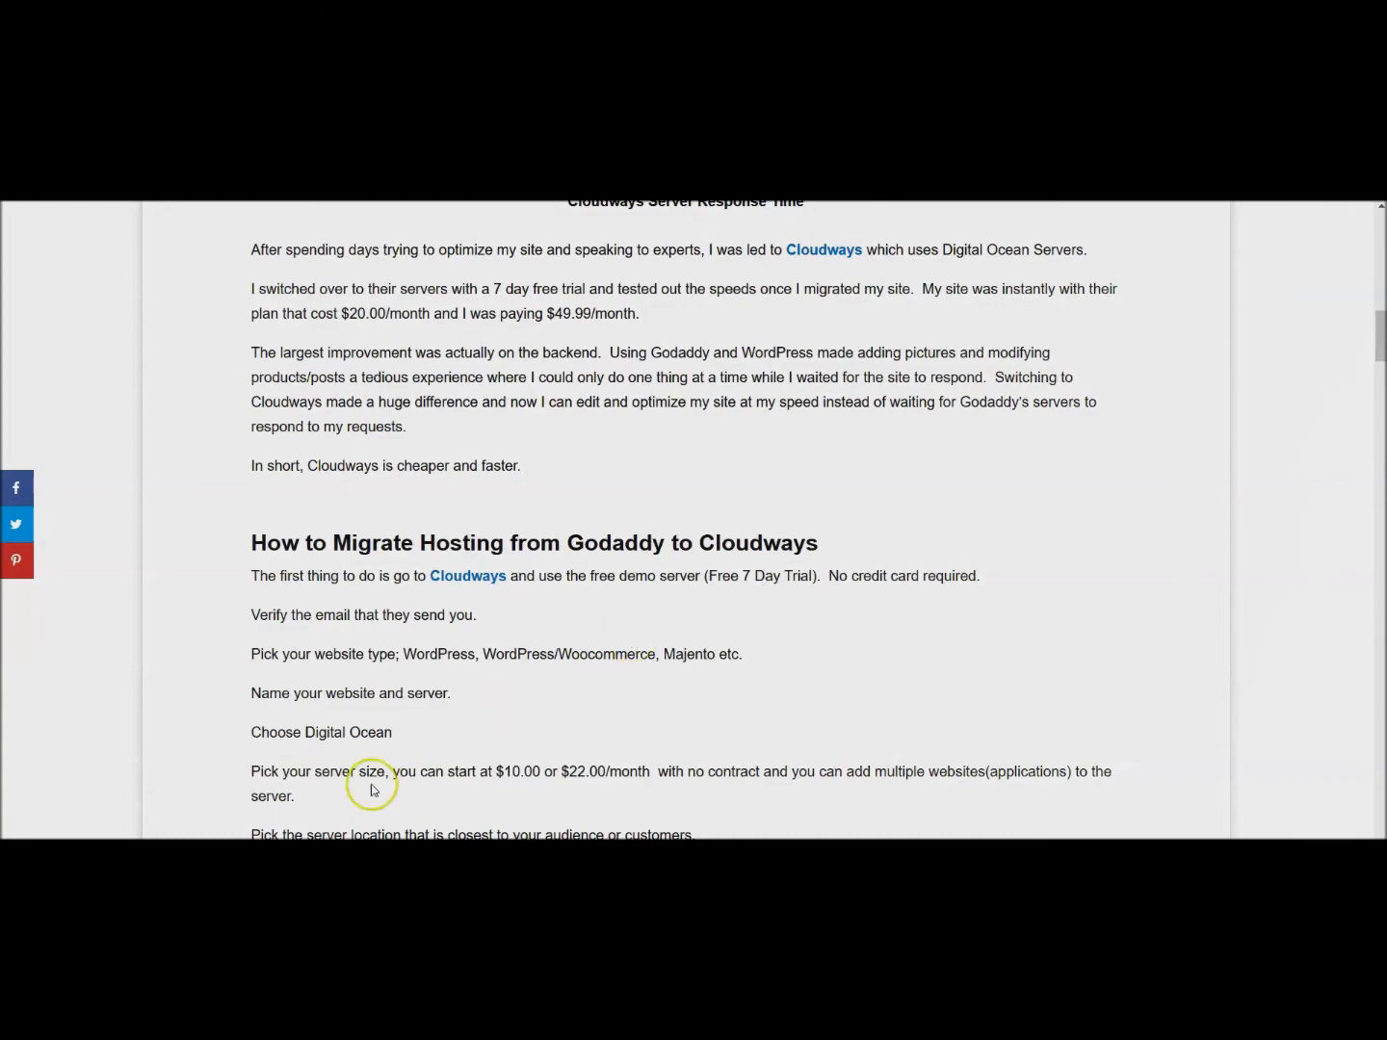
click(260, 785)
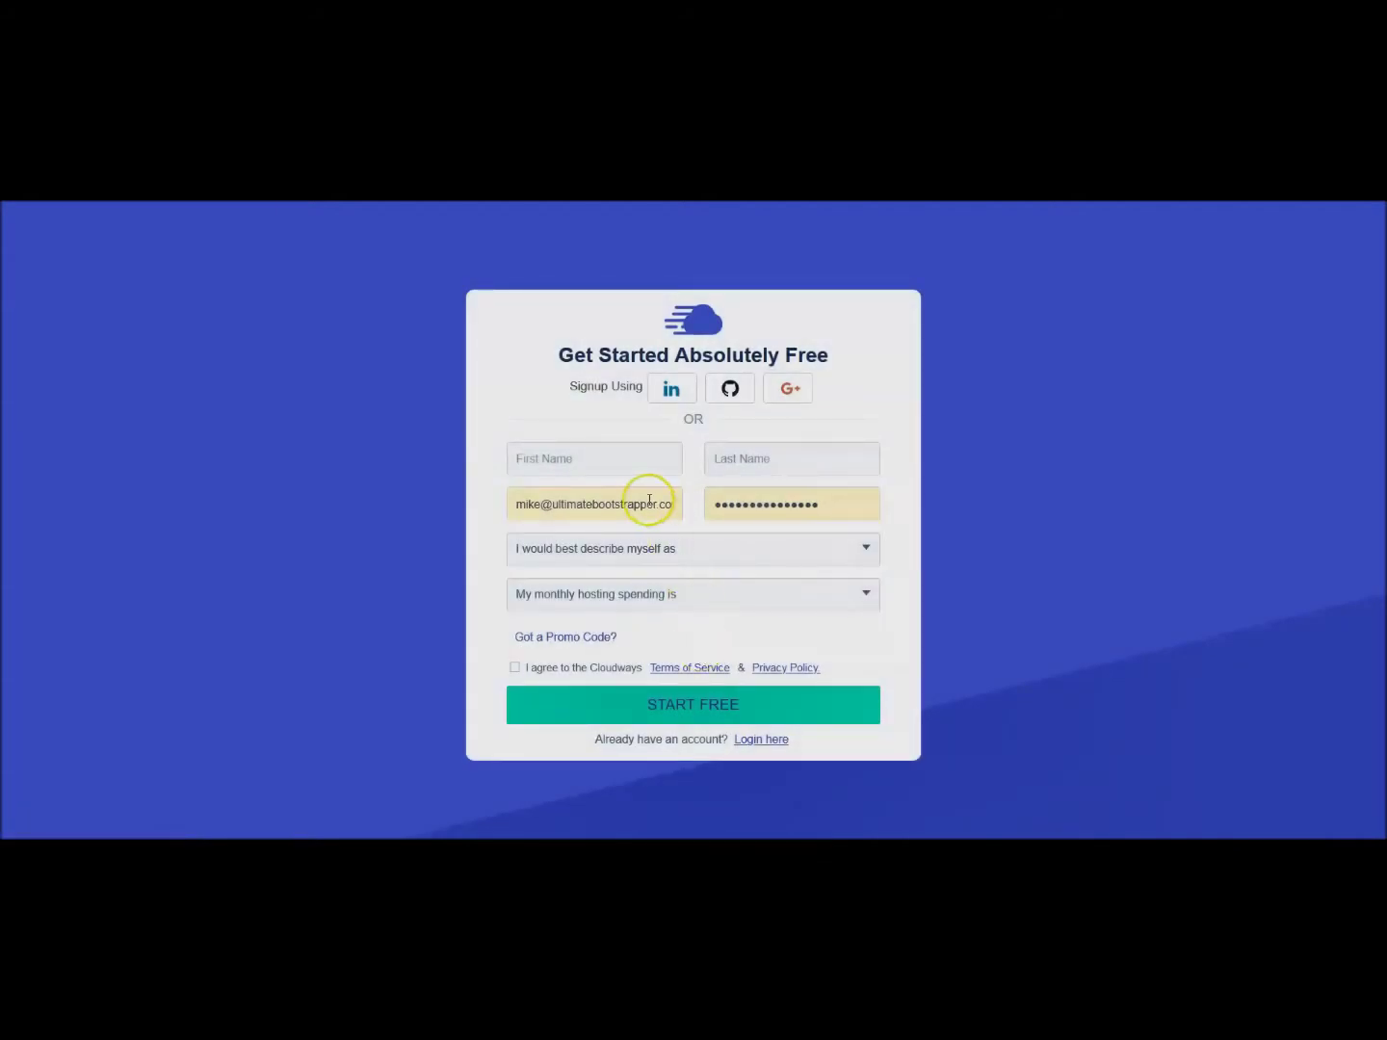
- Log in to the existing Cloudways account and snap the Deploy Managed Application page to the right half
click(772, 742)
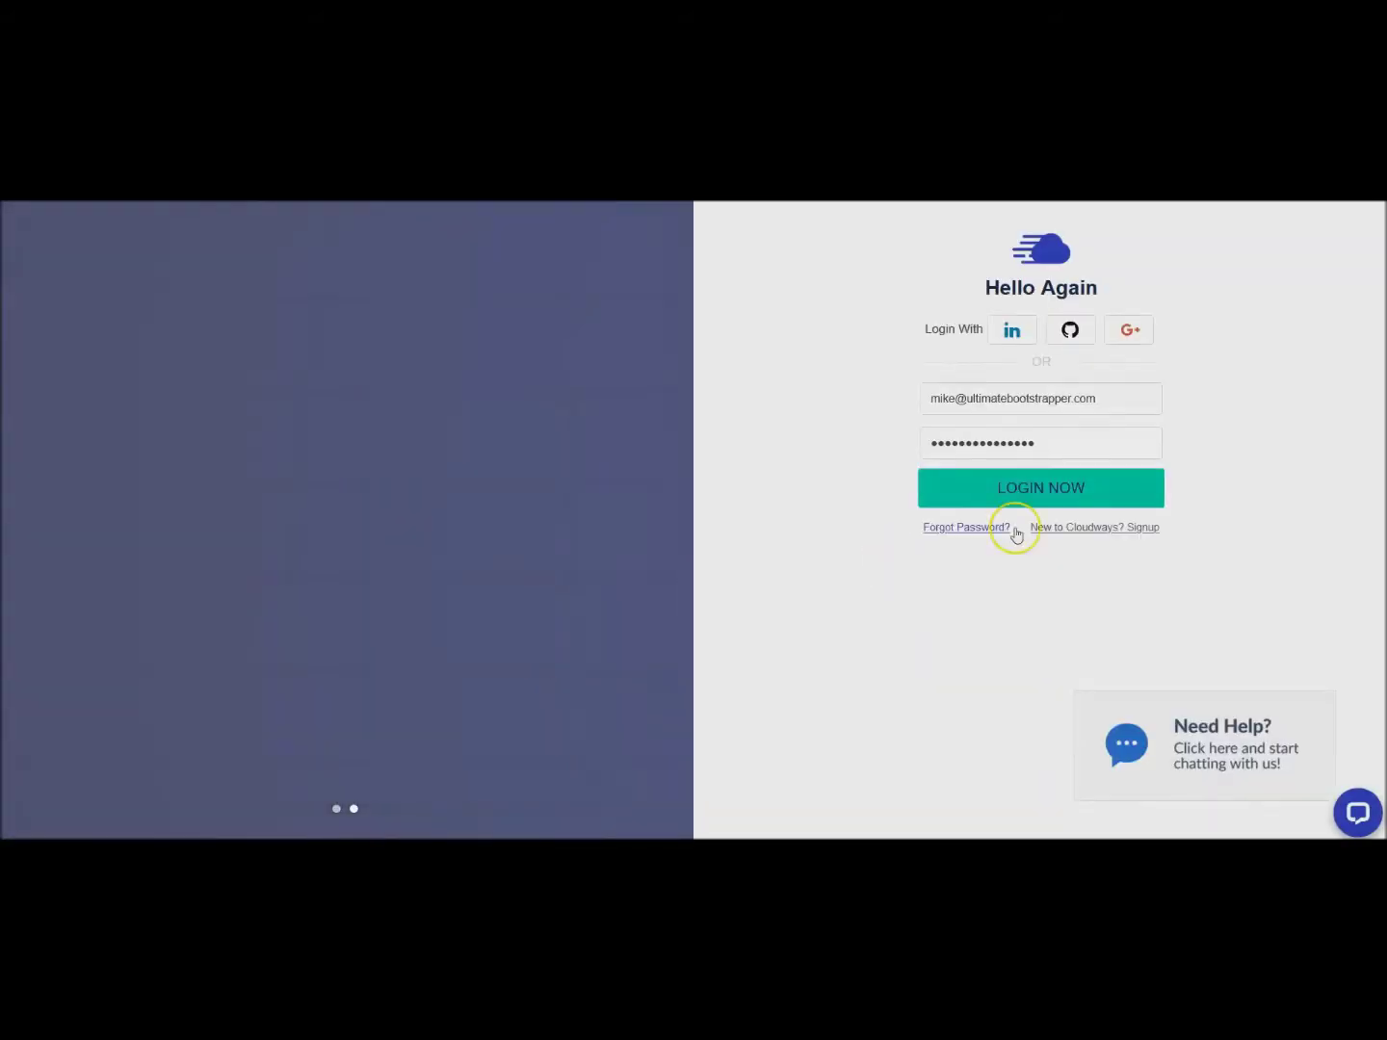
click(1080, 493)
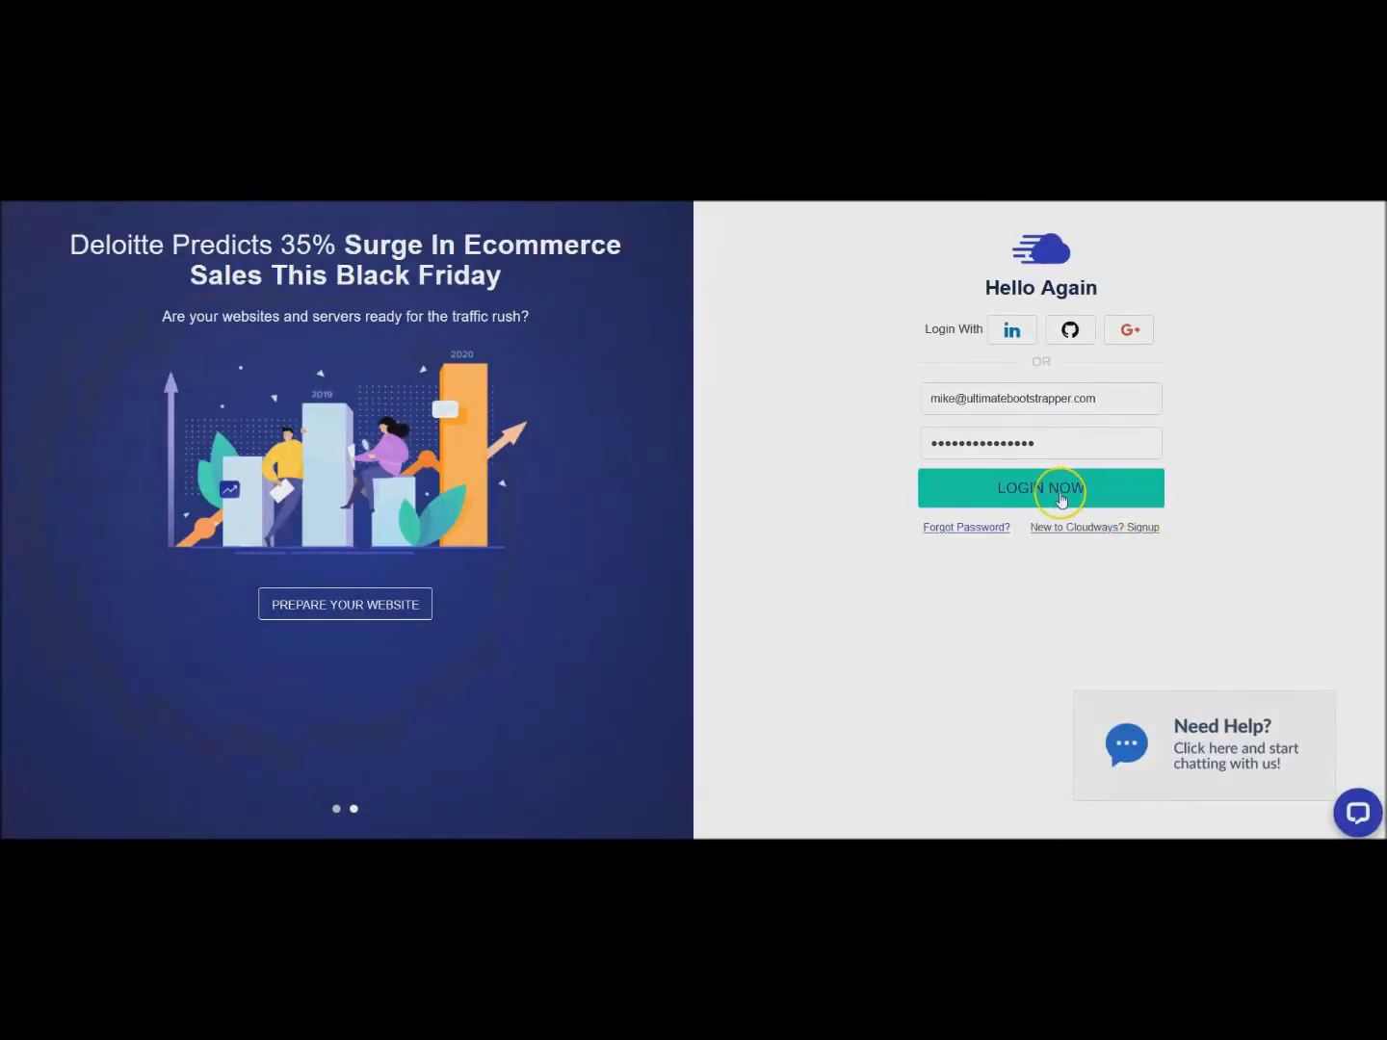
click(951, 492)
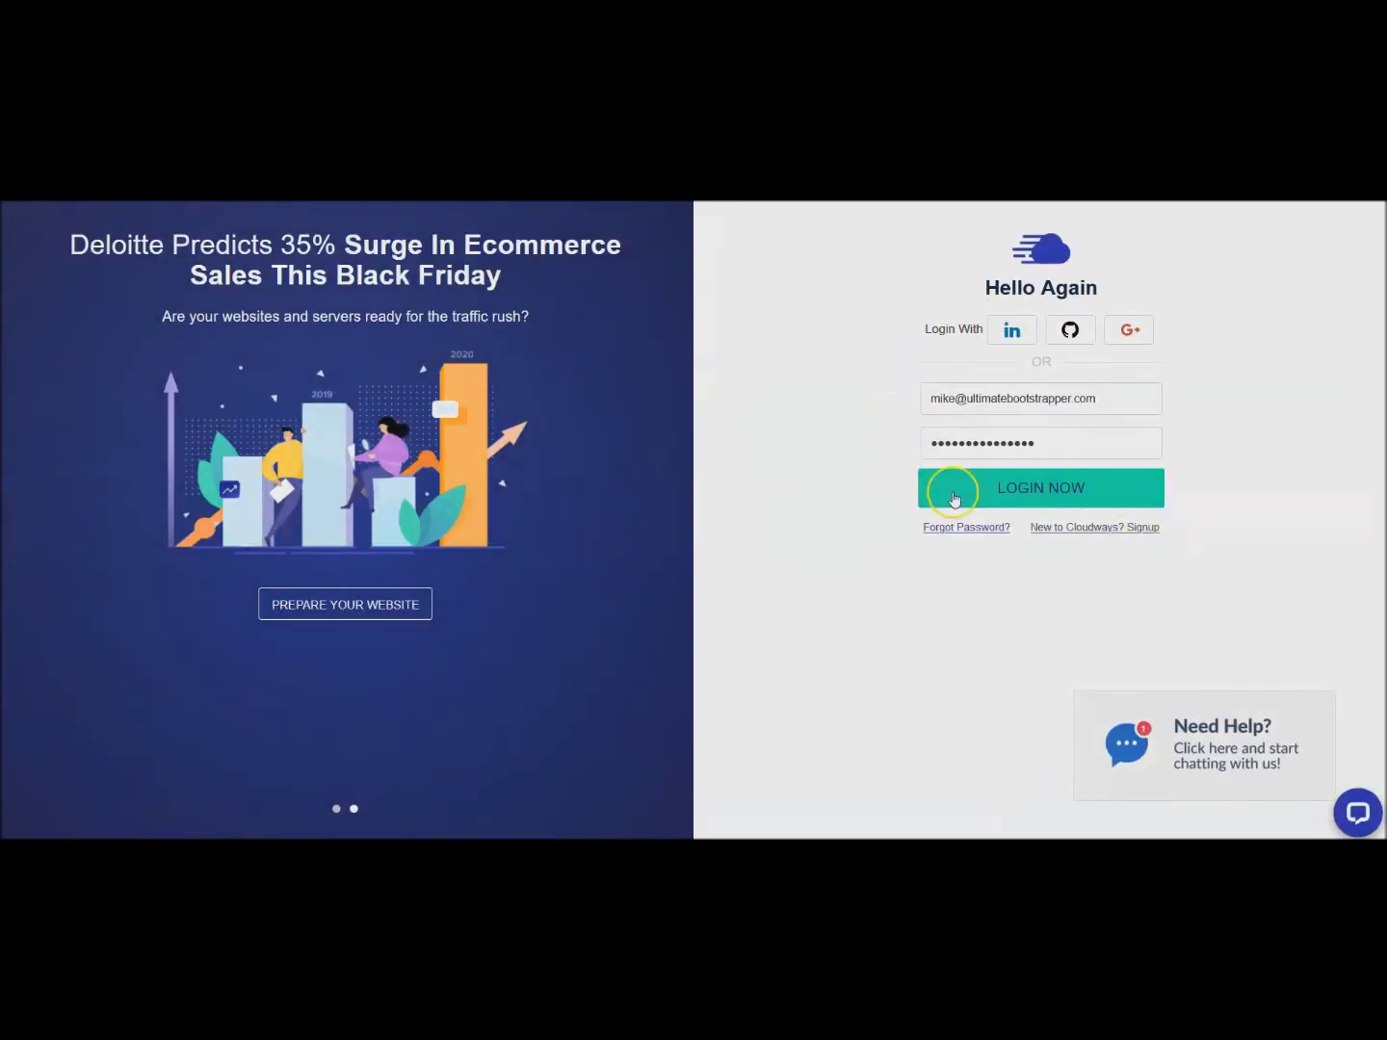
click(1081, 480)
click(1050, 487)
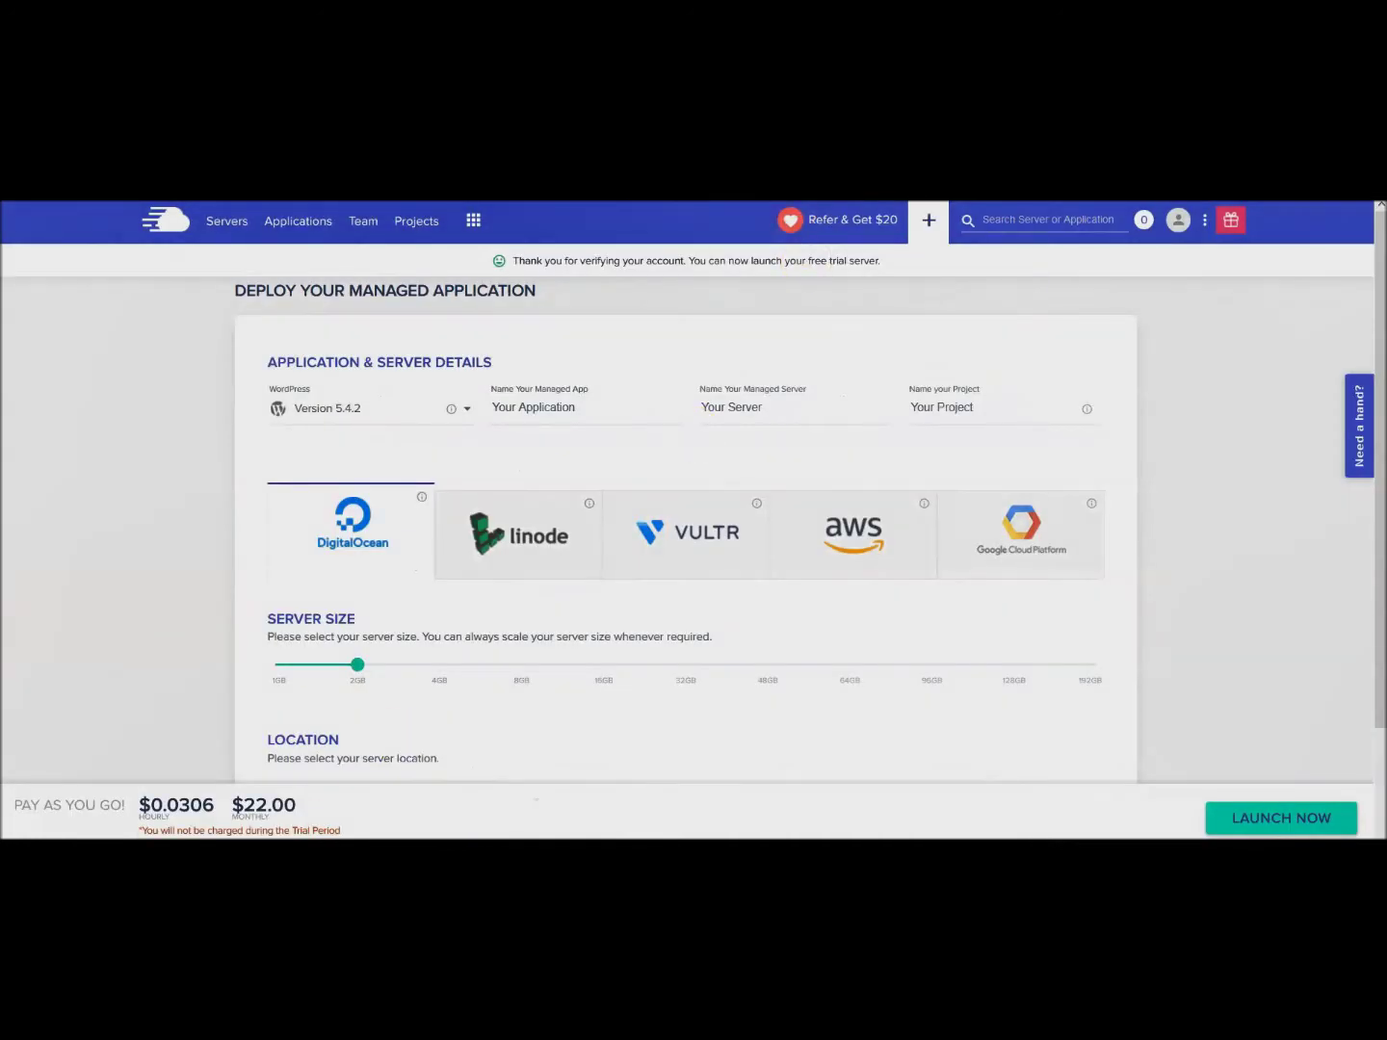
key(super+Right)
- Place the blog article on the left and choose WordPress Version 5.4.2 for deployment
click(515, 479)
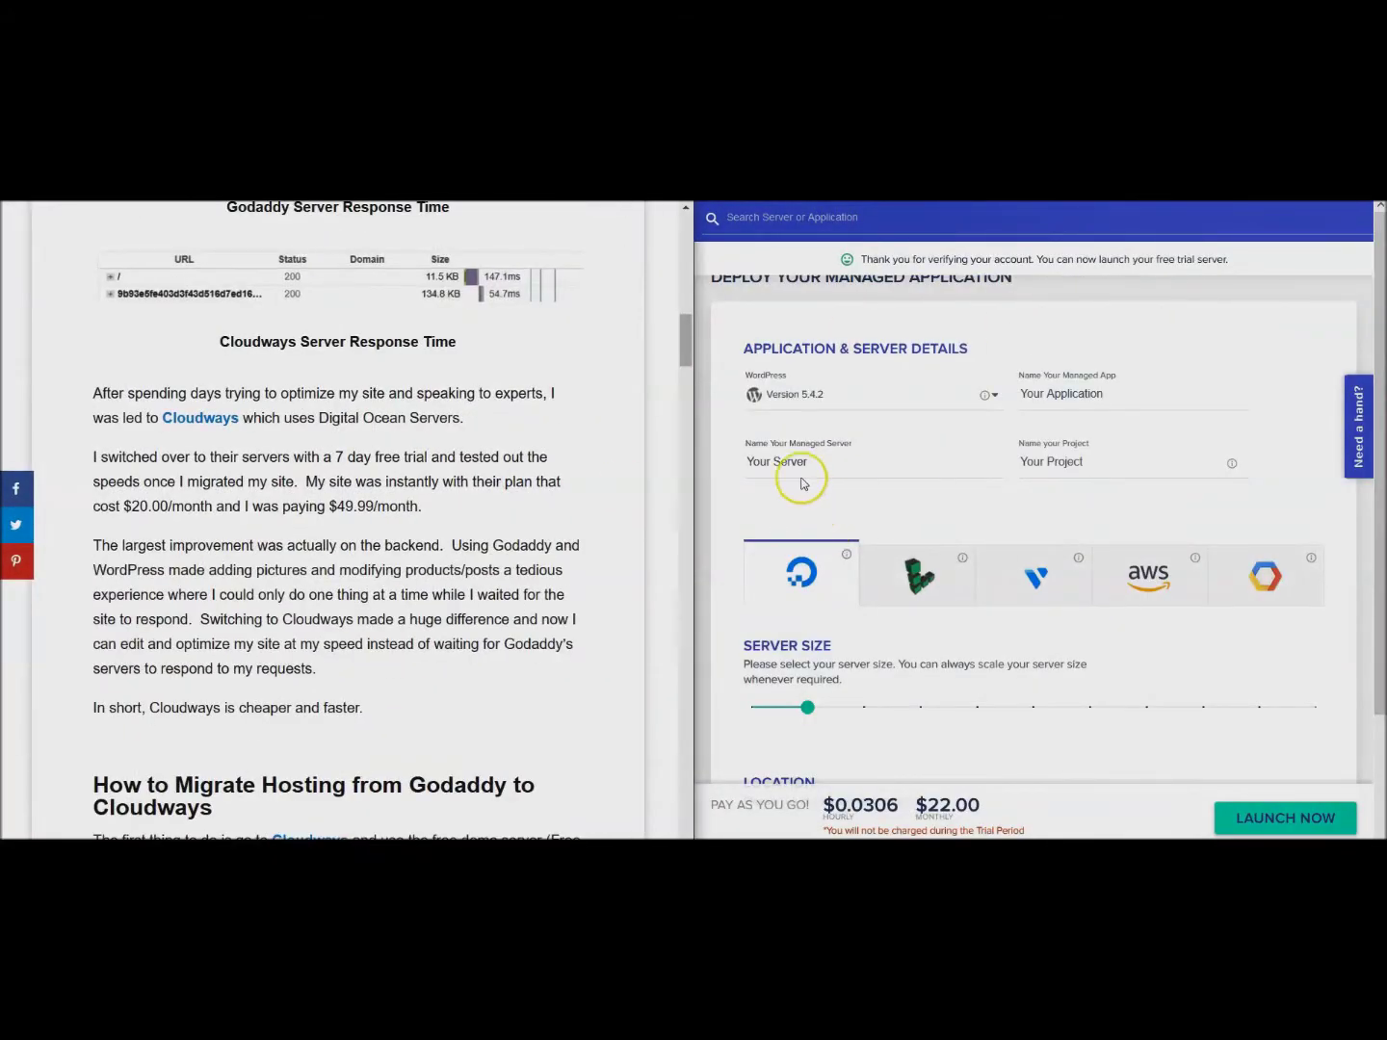
scroll(271, 528, down, 5)
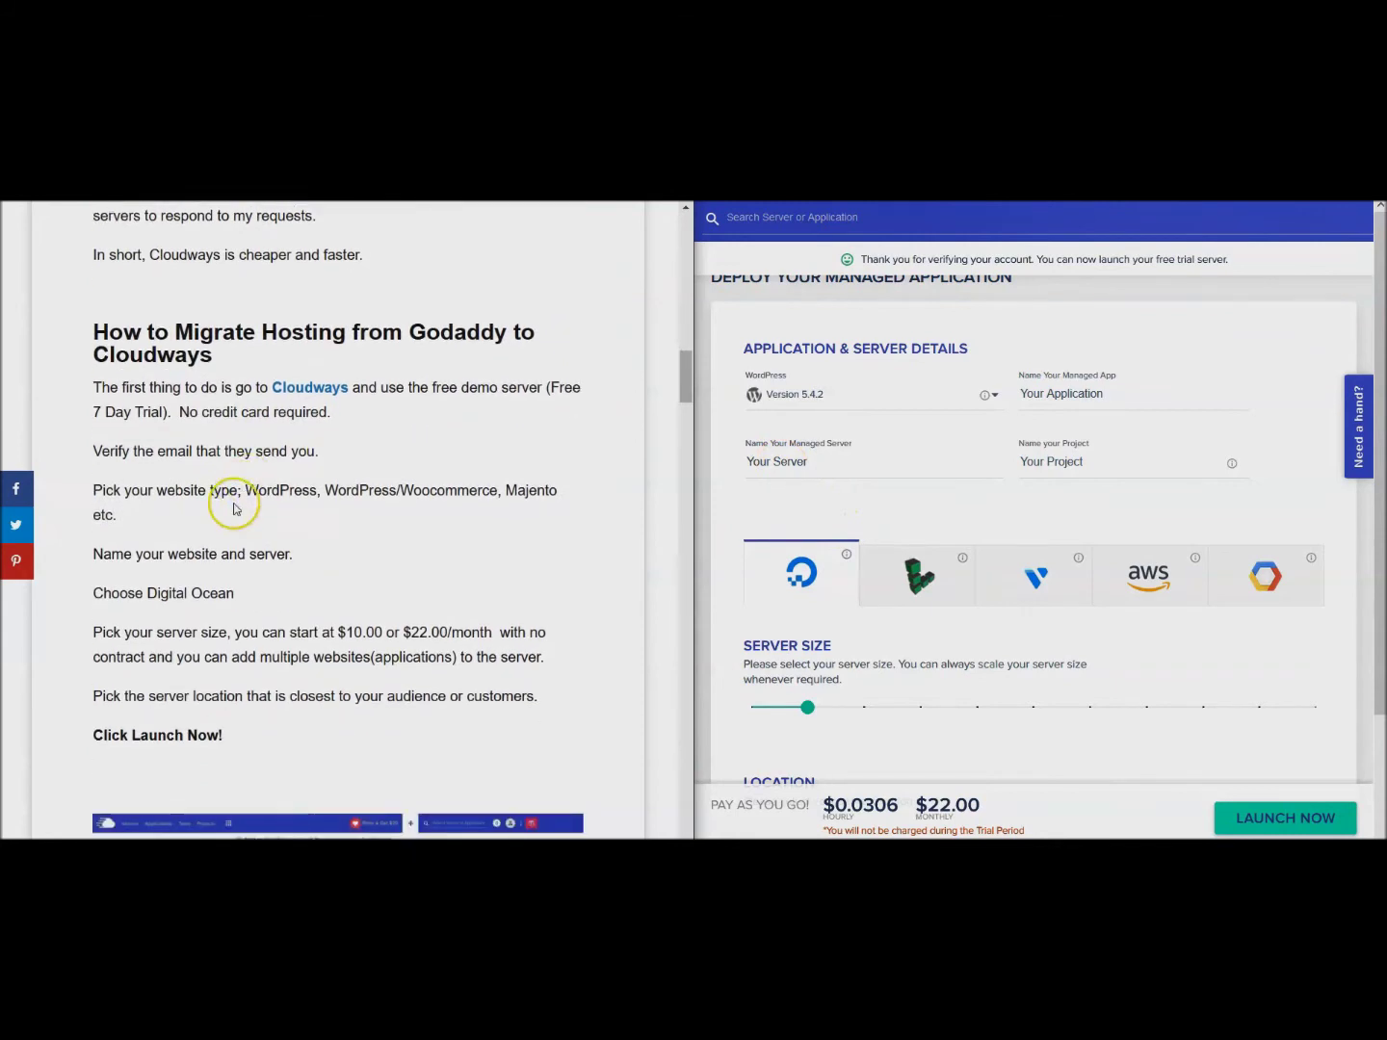
click(805, 395)
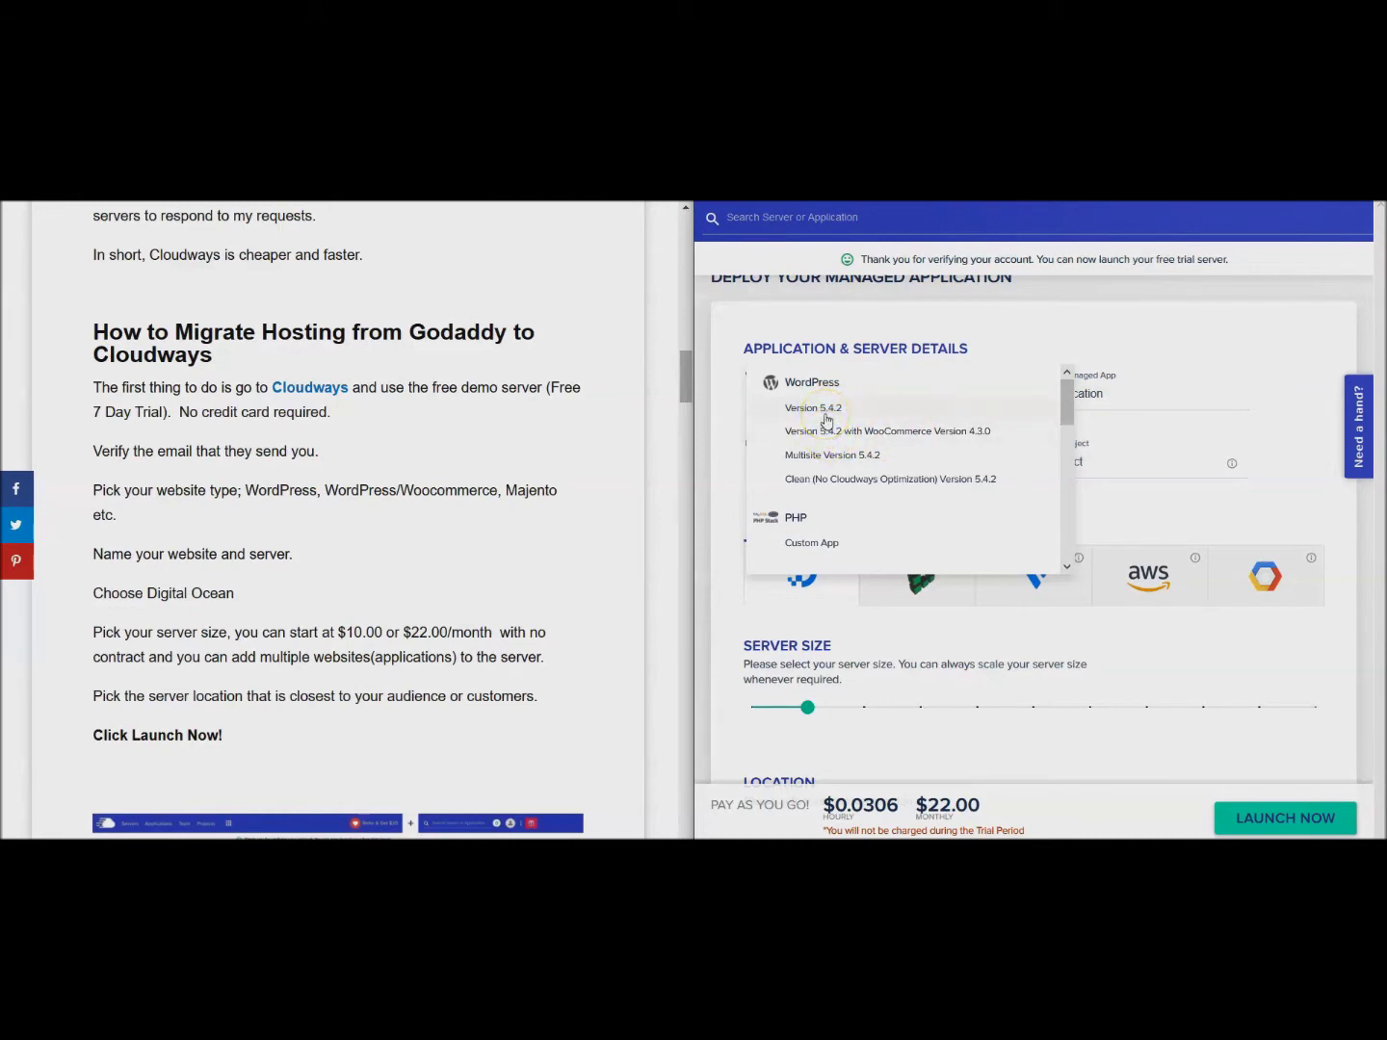
click(826, 417)
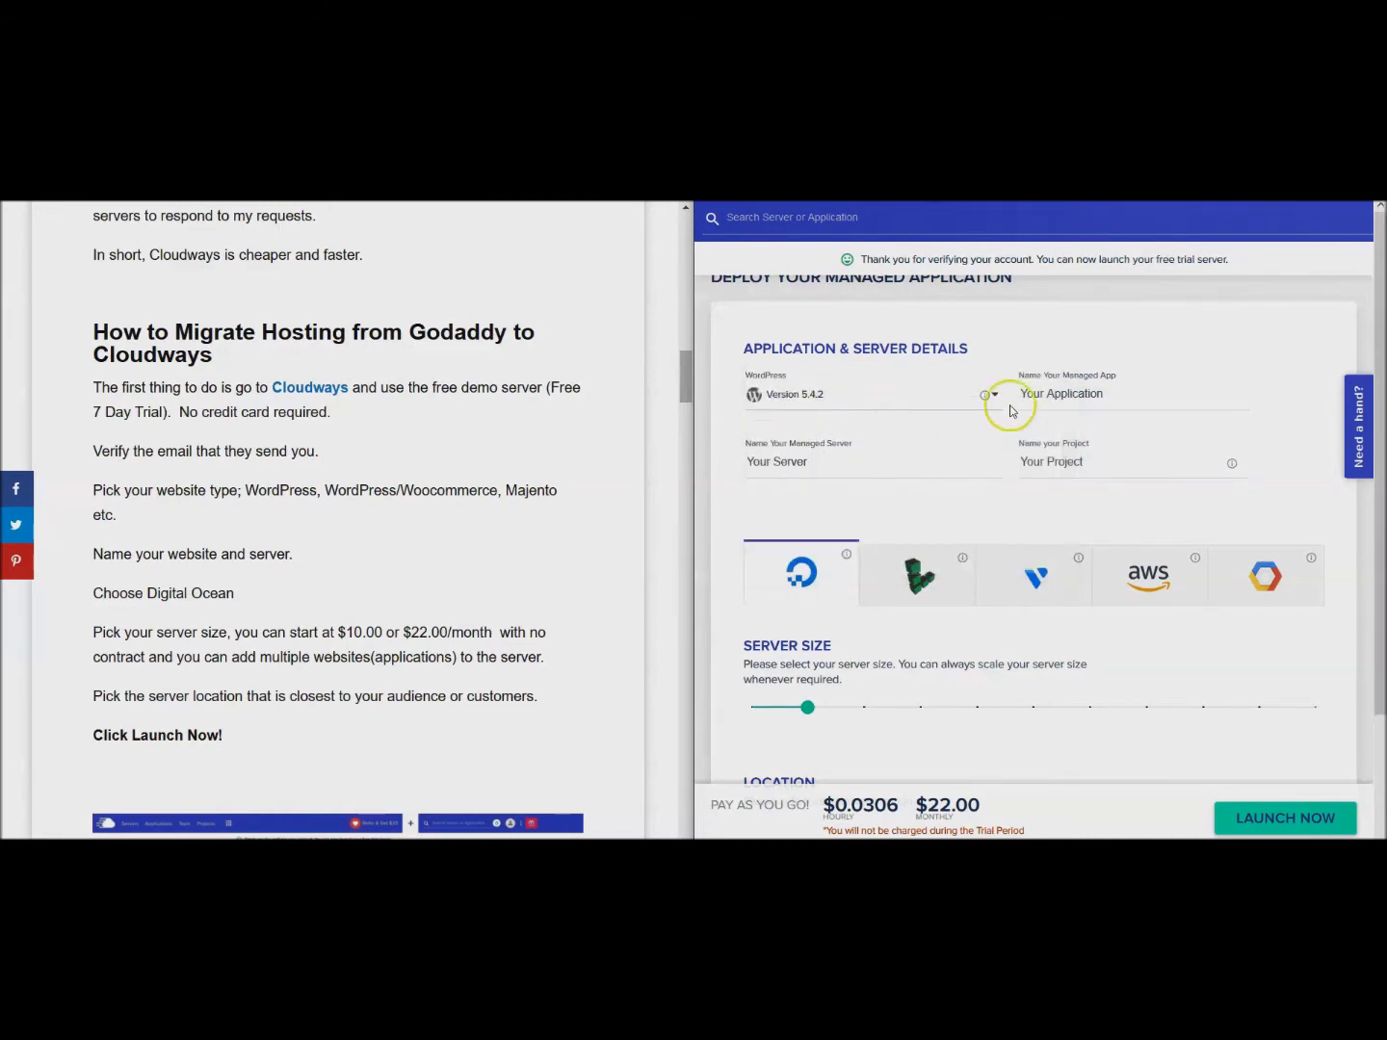
- Name the app 'Ultimate Bootstrapper', the server 'Cloudways' and the project 'Ultimate Bootstrapper'
triple_click(1056, 394)
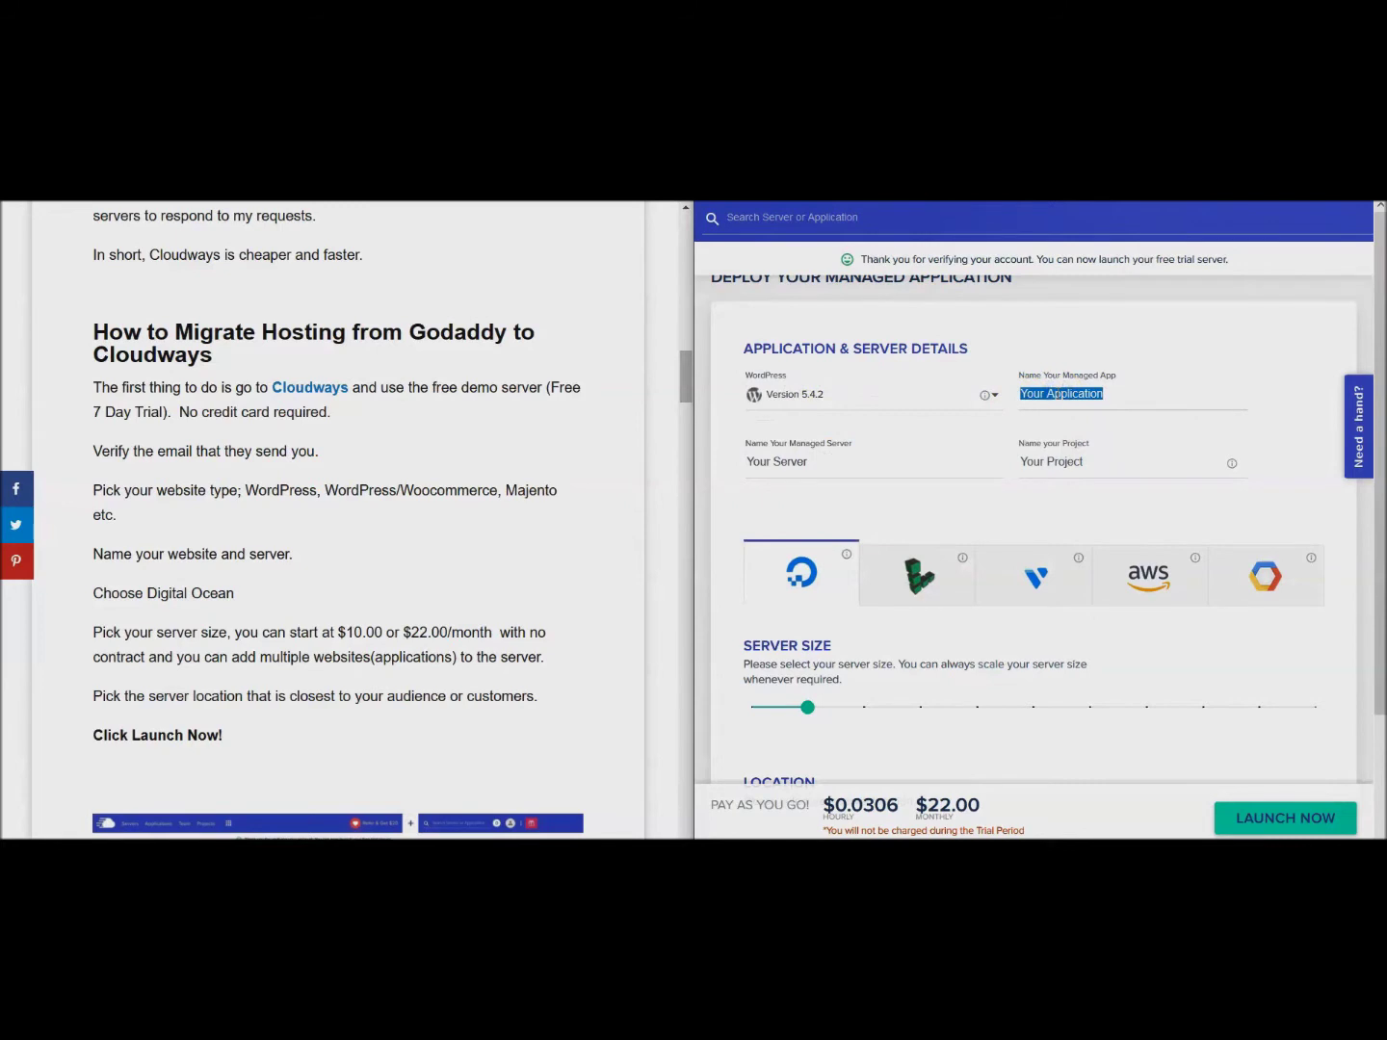
text(Ultimate Bootstrapper)
key(Tab)
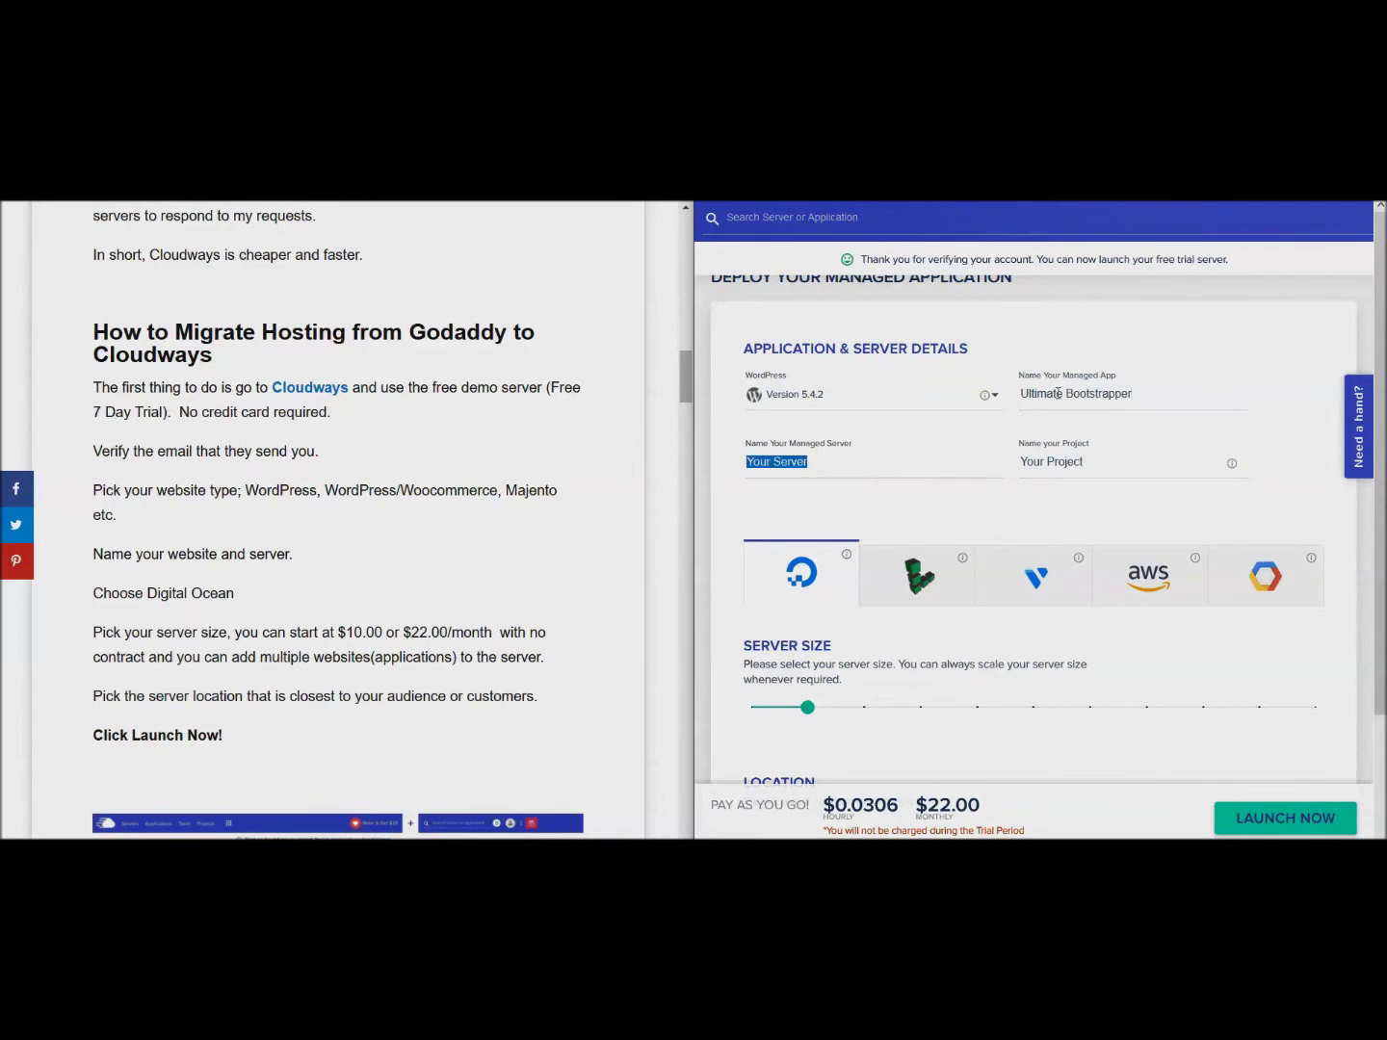
key(BackSpace)
text(Cloudways)
key(Tab)
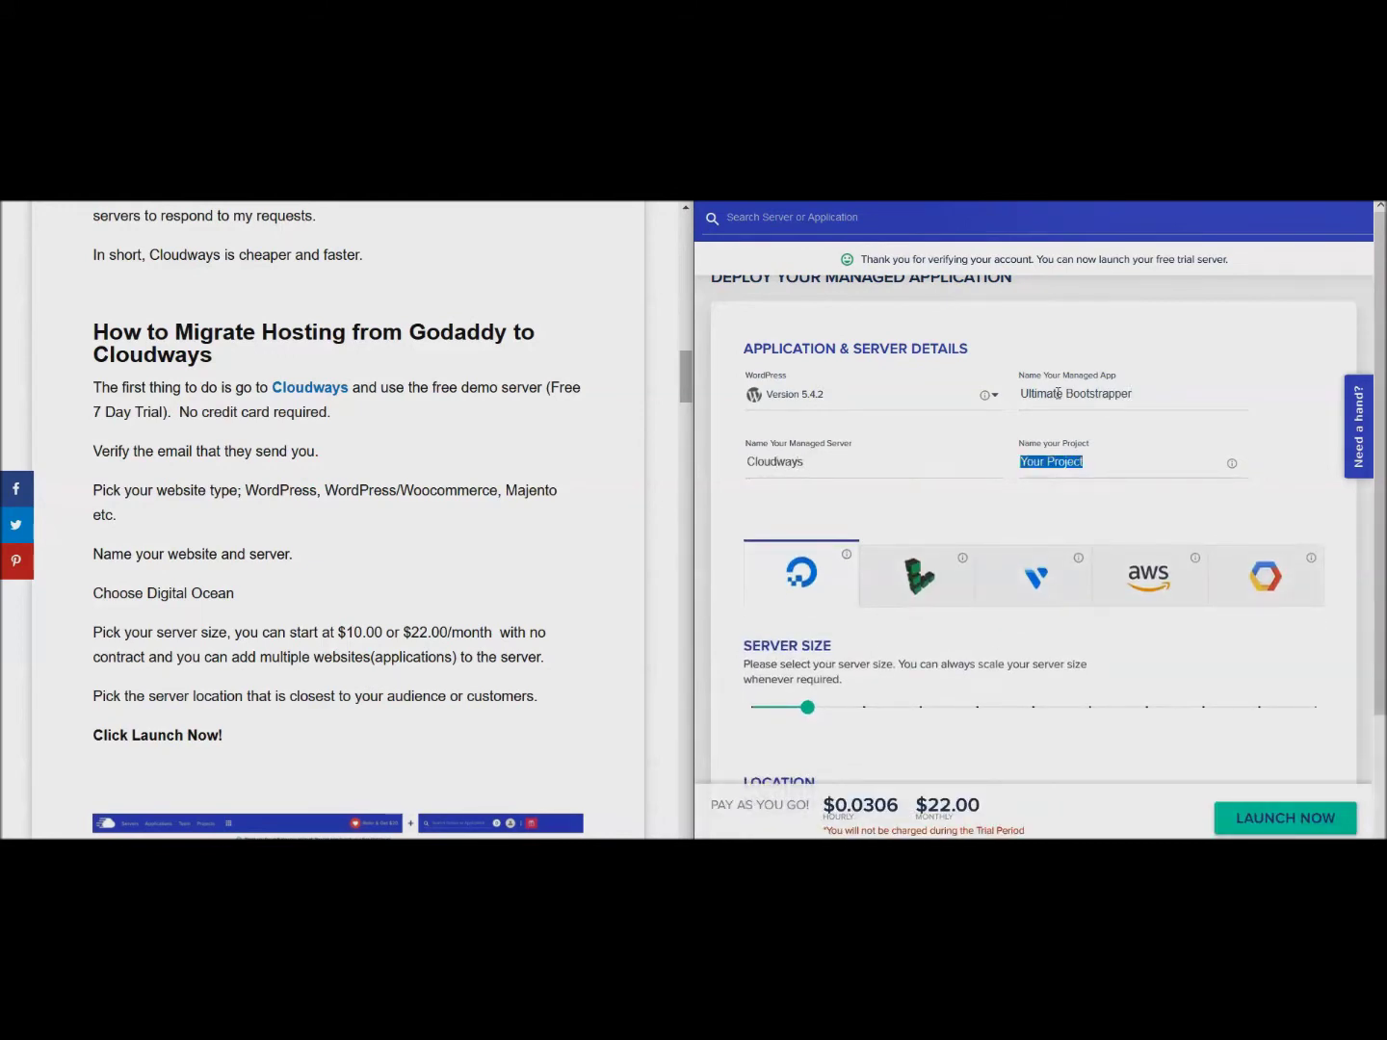
triple_click(1057, 393)
key(ctrl+c)
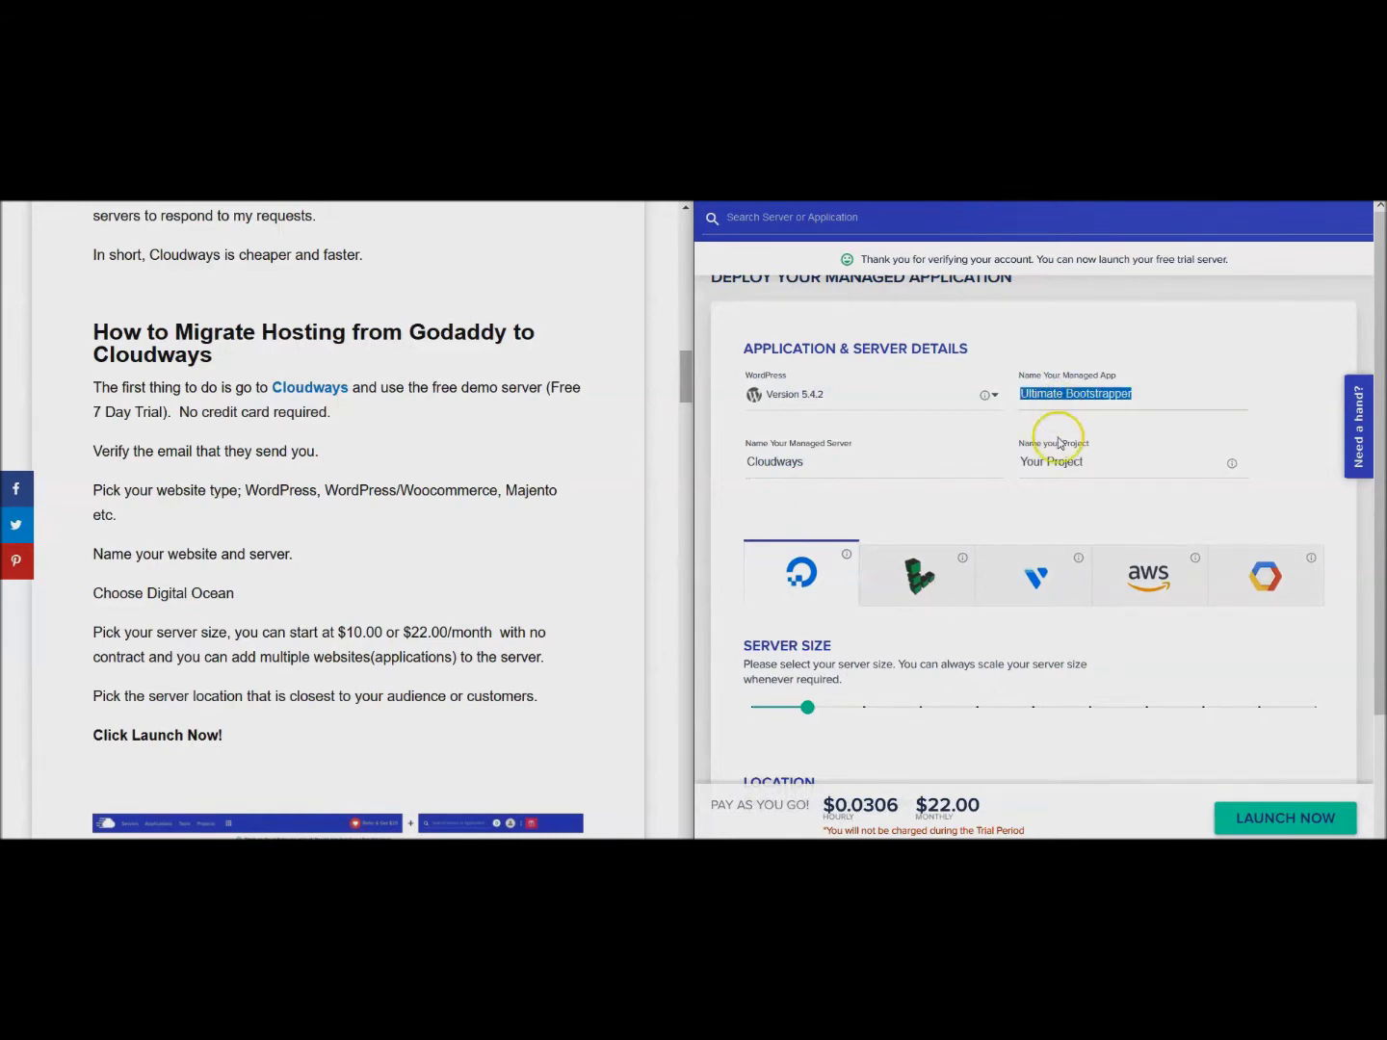
triple_click(1054, 462)
key(ctrl+v)
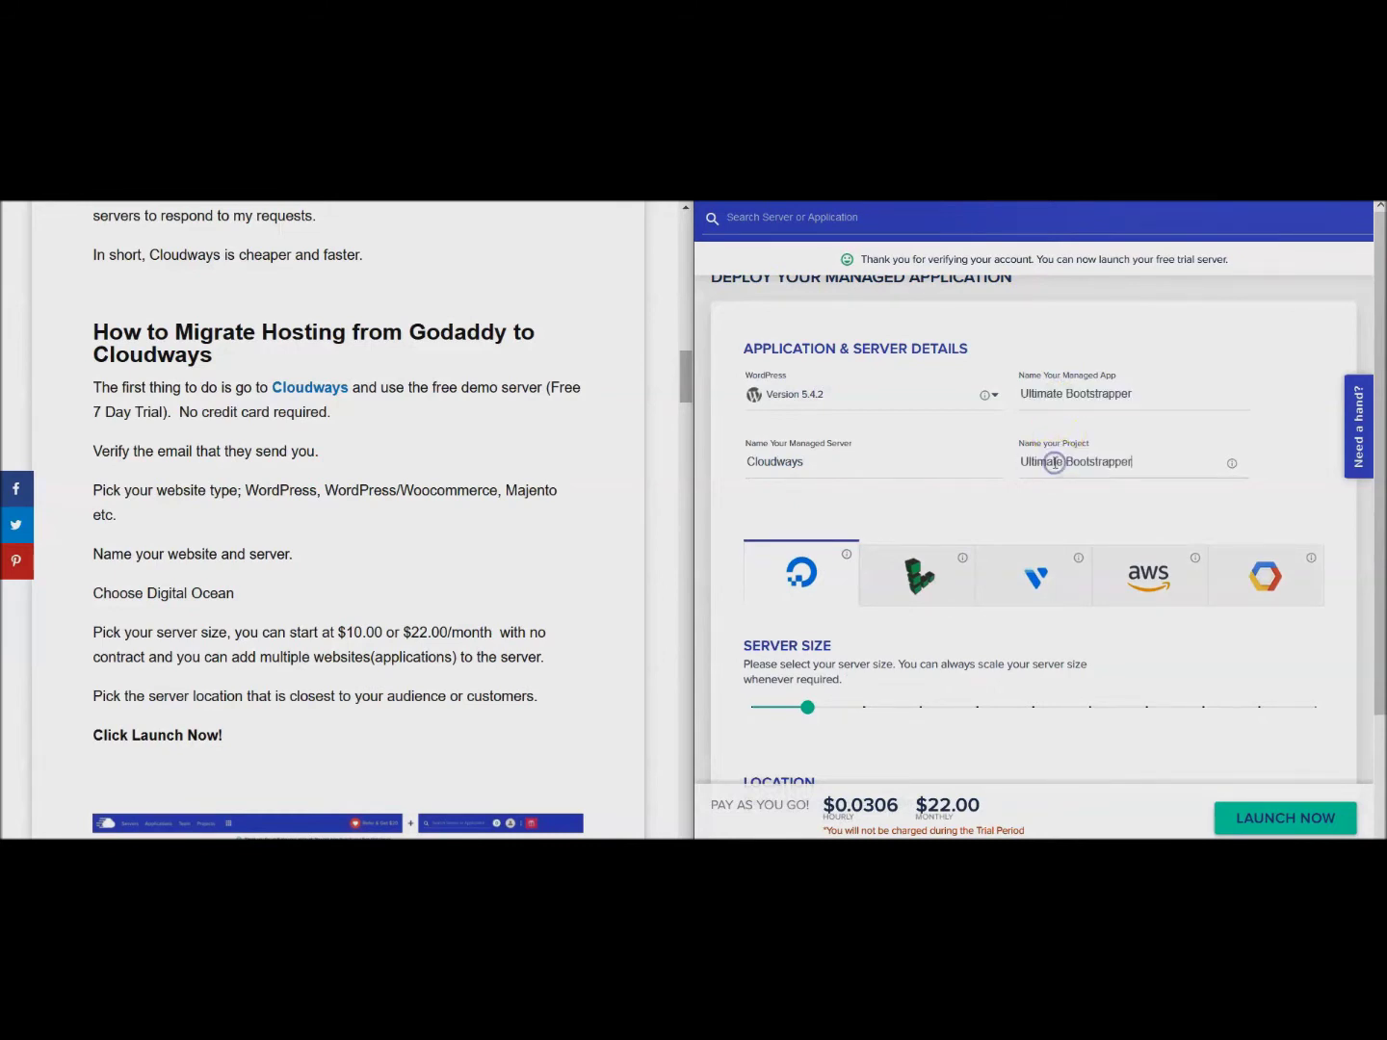
- Choose DigitalOcean as the cloud provider
scroll(845, 520, down, 2)
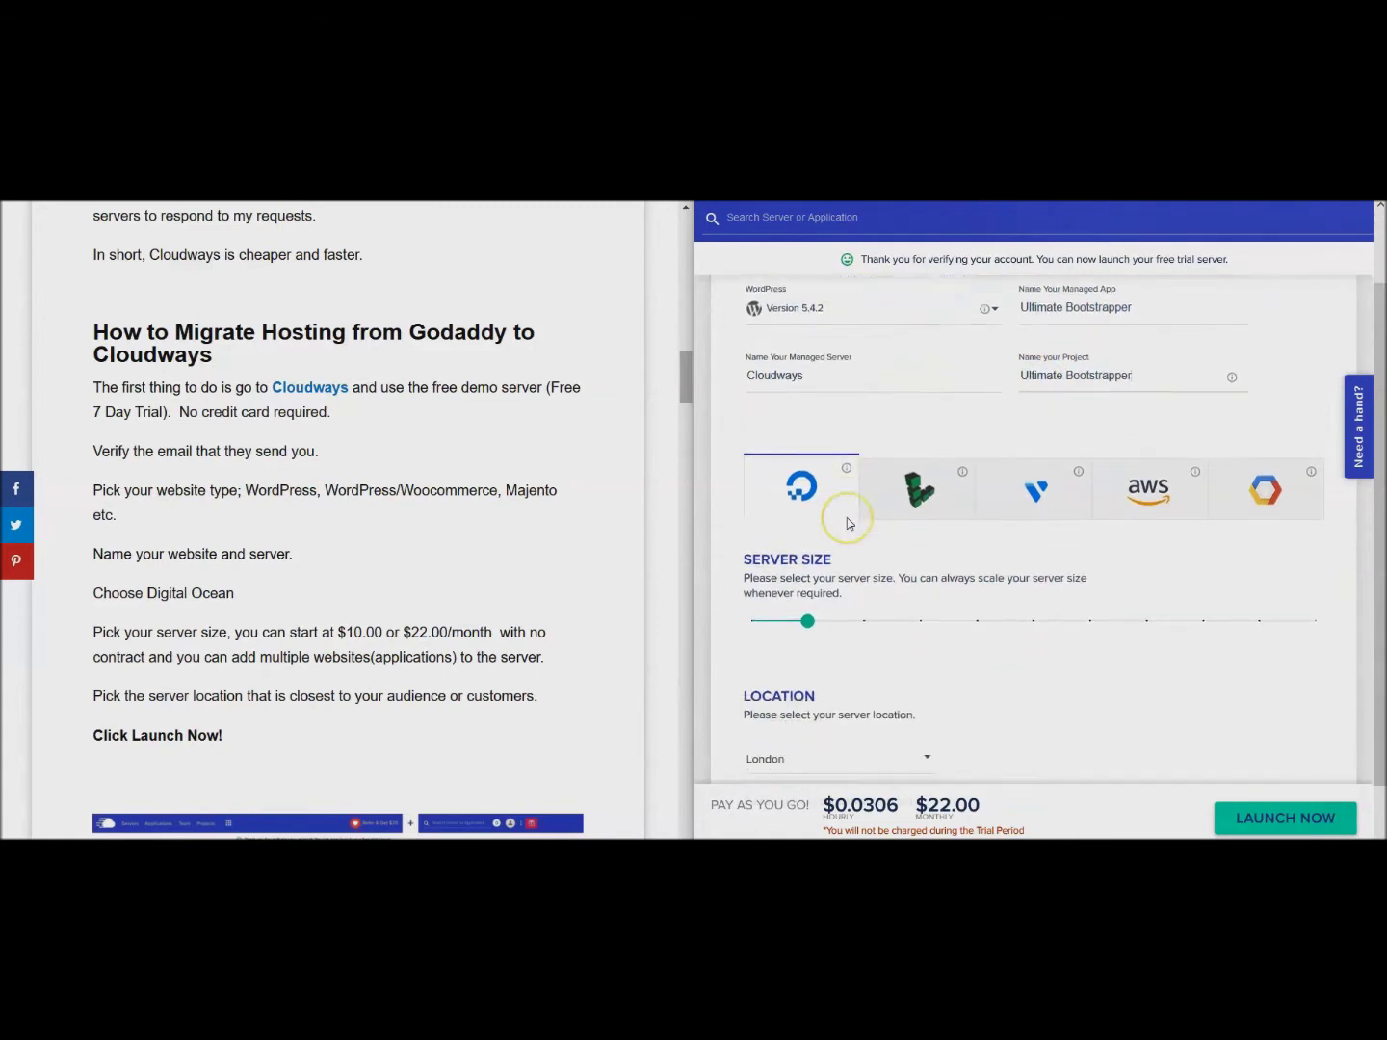
click(795, 428)
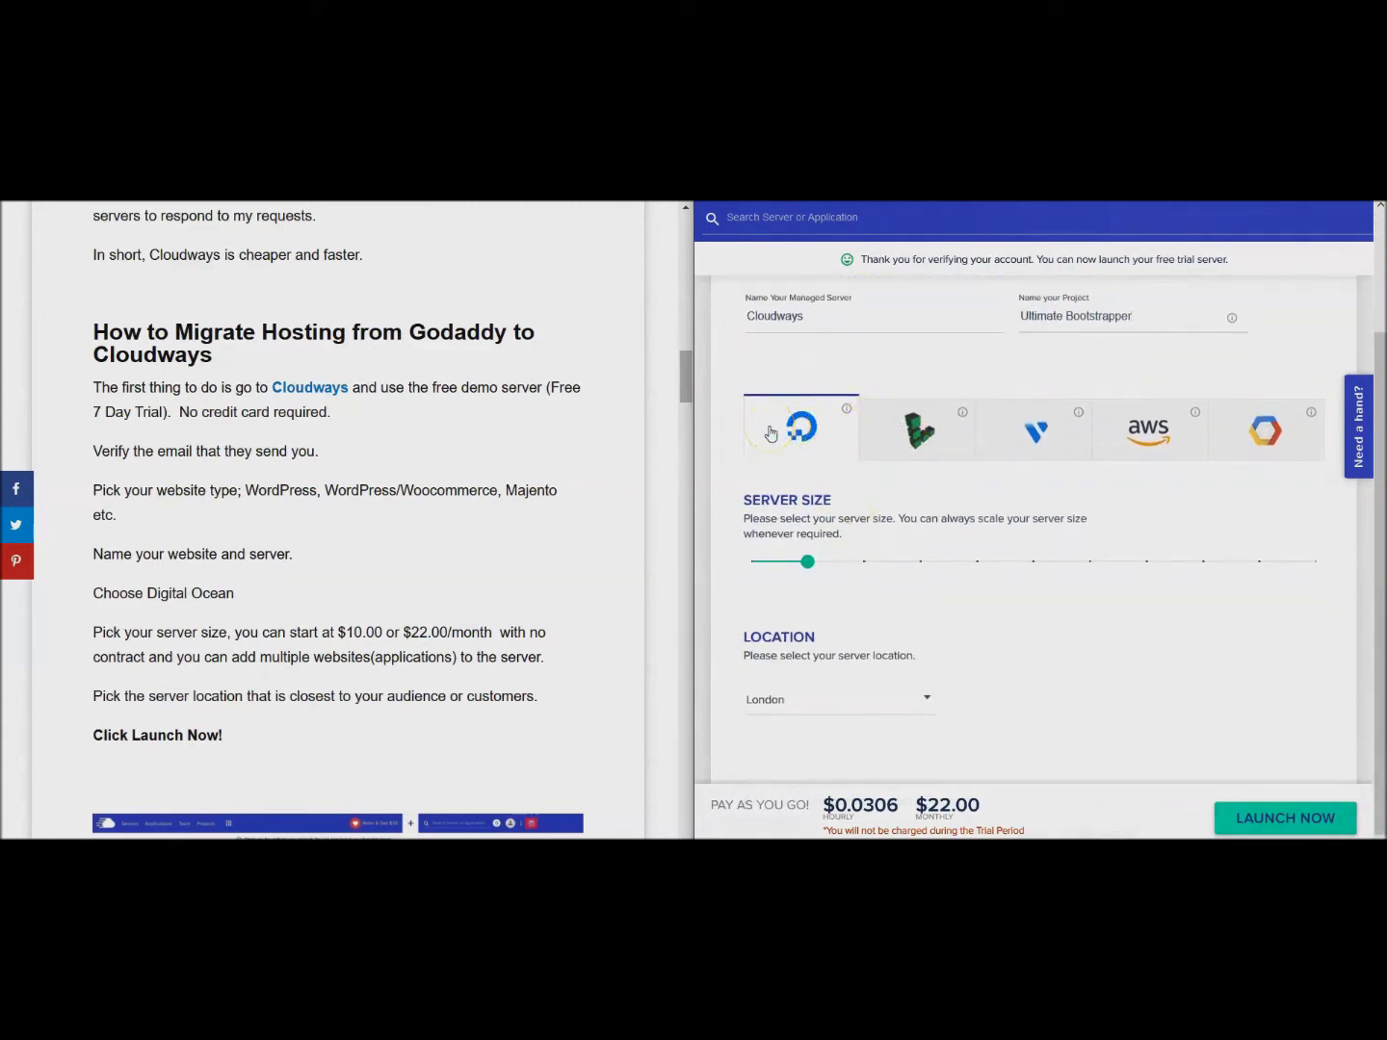
click(786, 434)
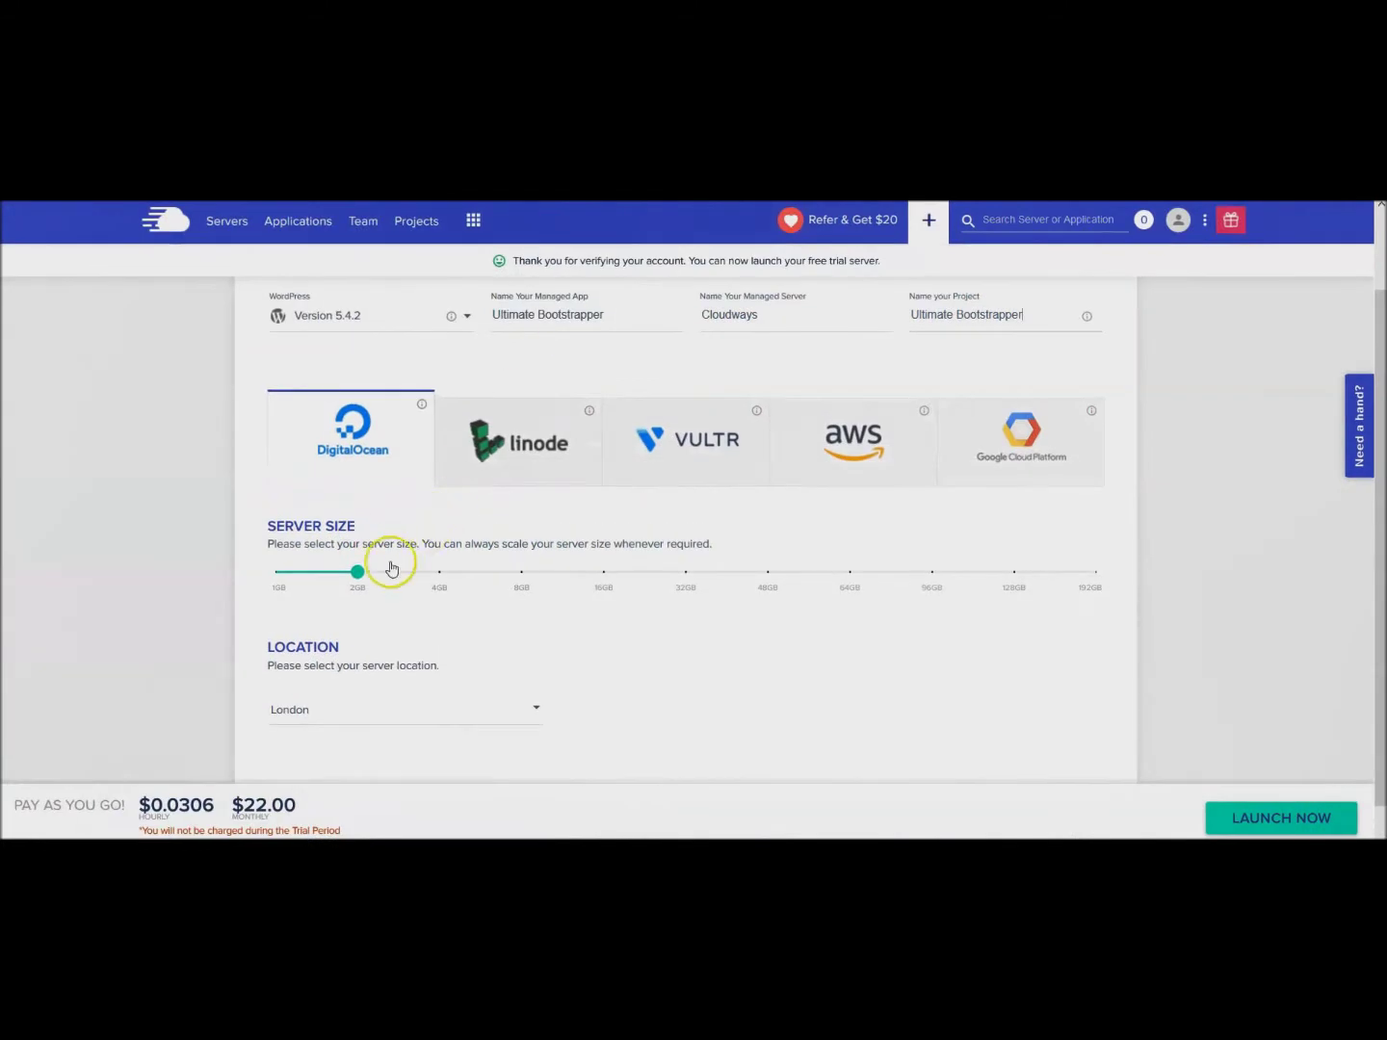
- Set the server size slider to 2GB, costing $22.00 per month
mouse_move(357, 578)
drag(358, 578, 274, 578)
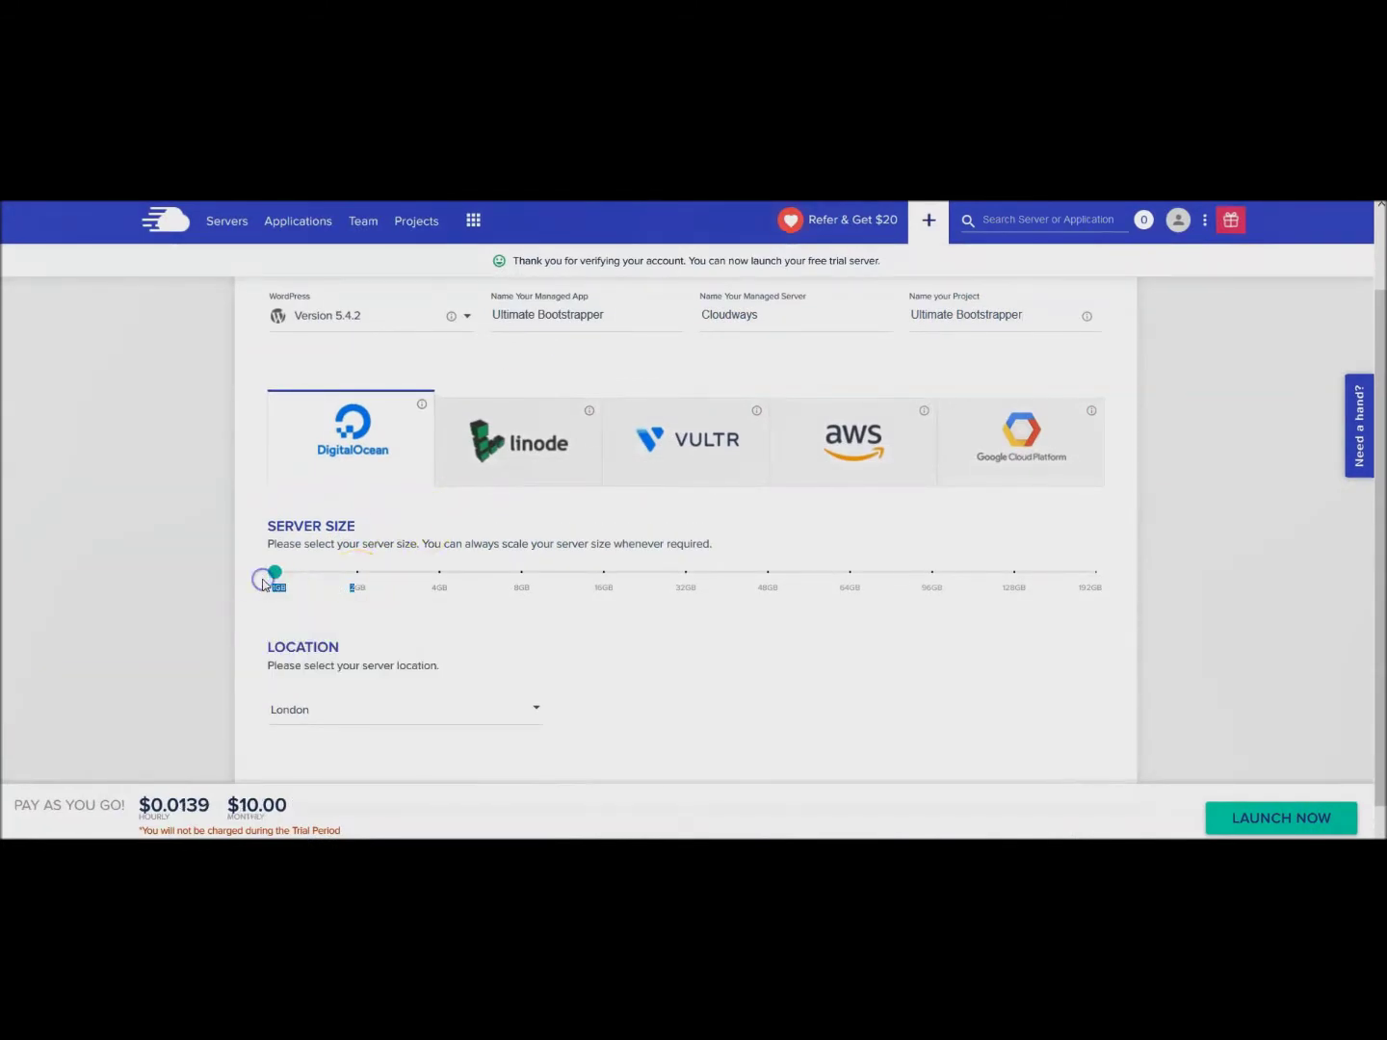
click(273, 575)
drag(278, 574, 309, 589)
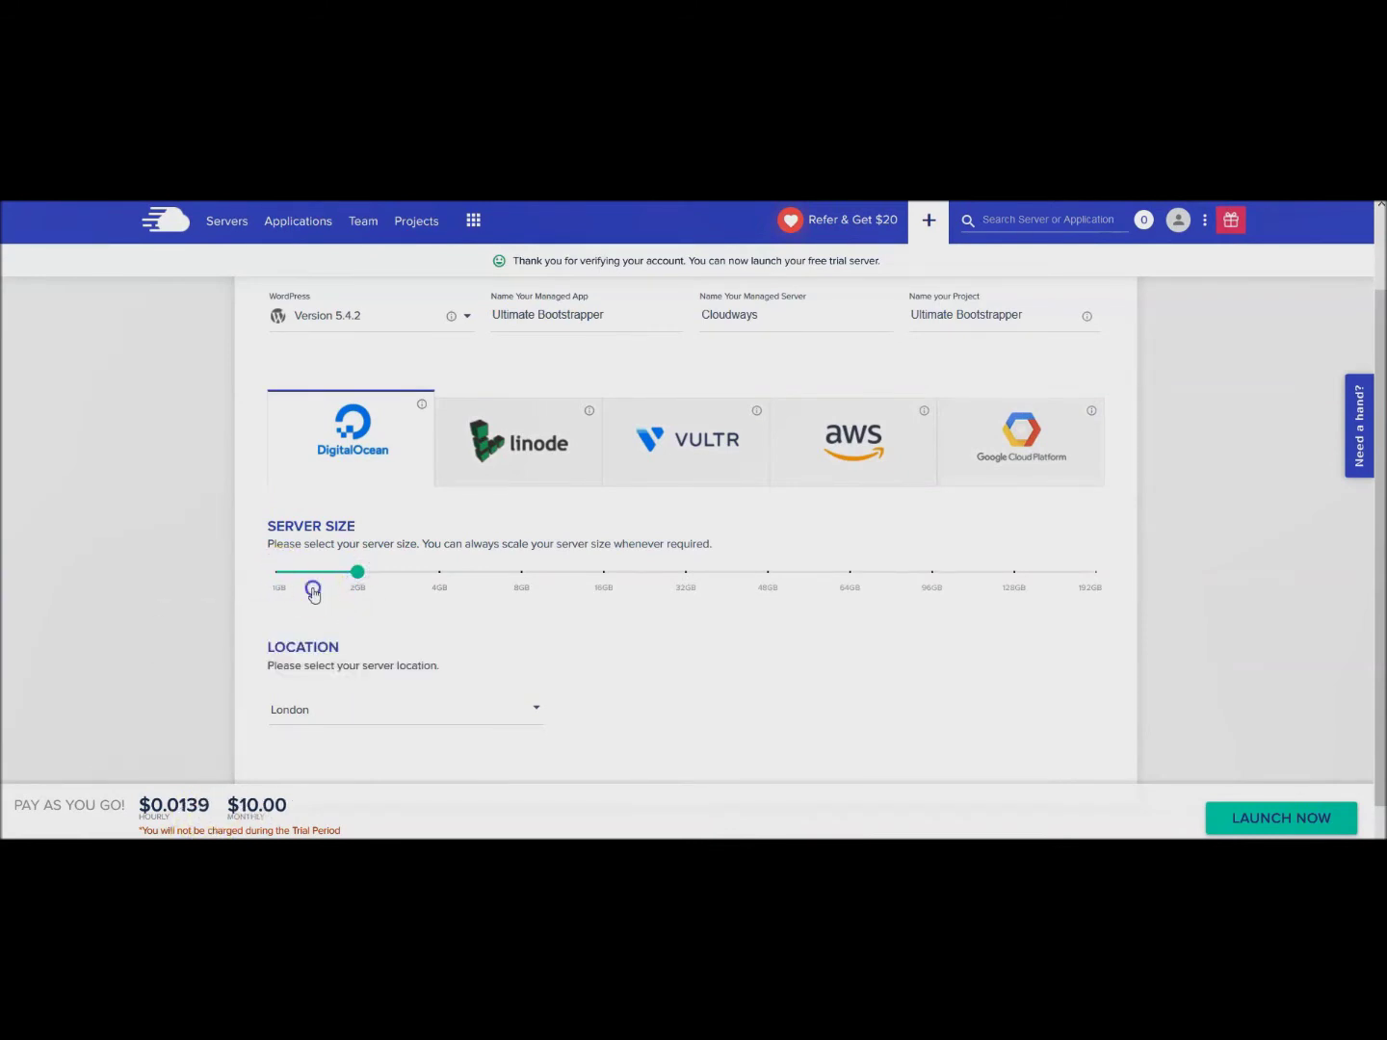
click(352, 584)
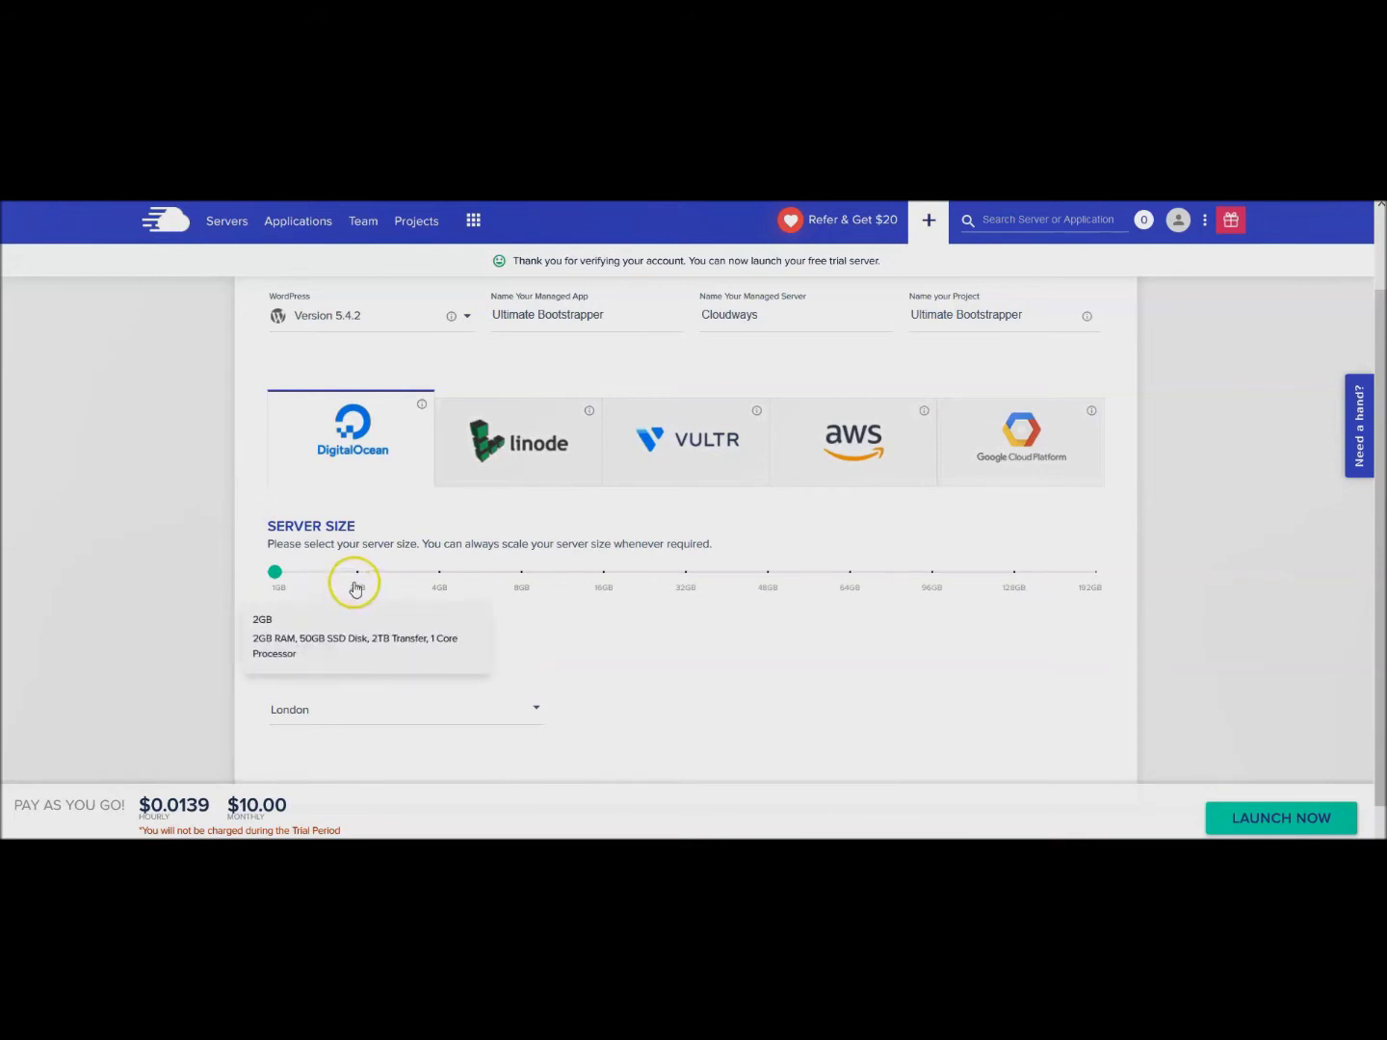
click(358, 578)
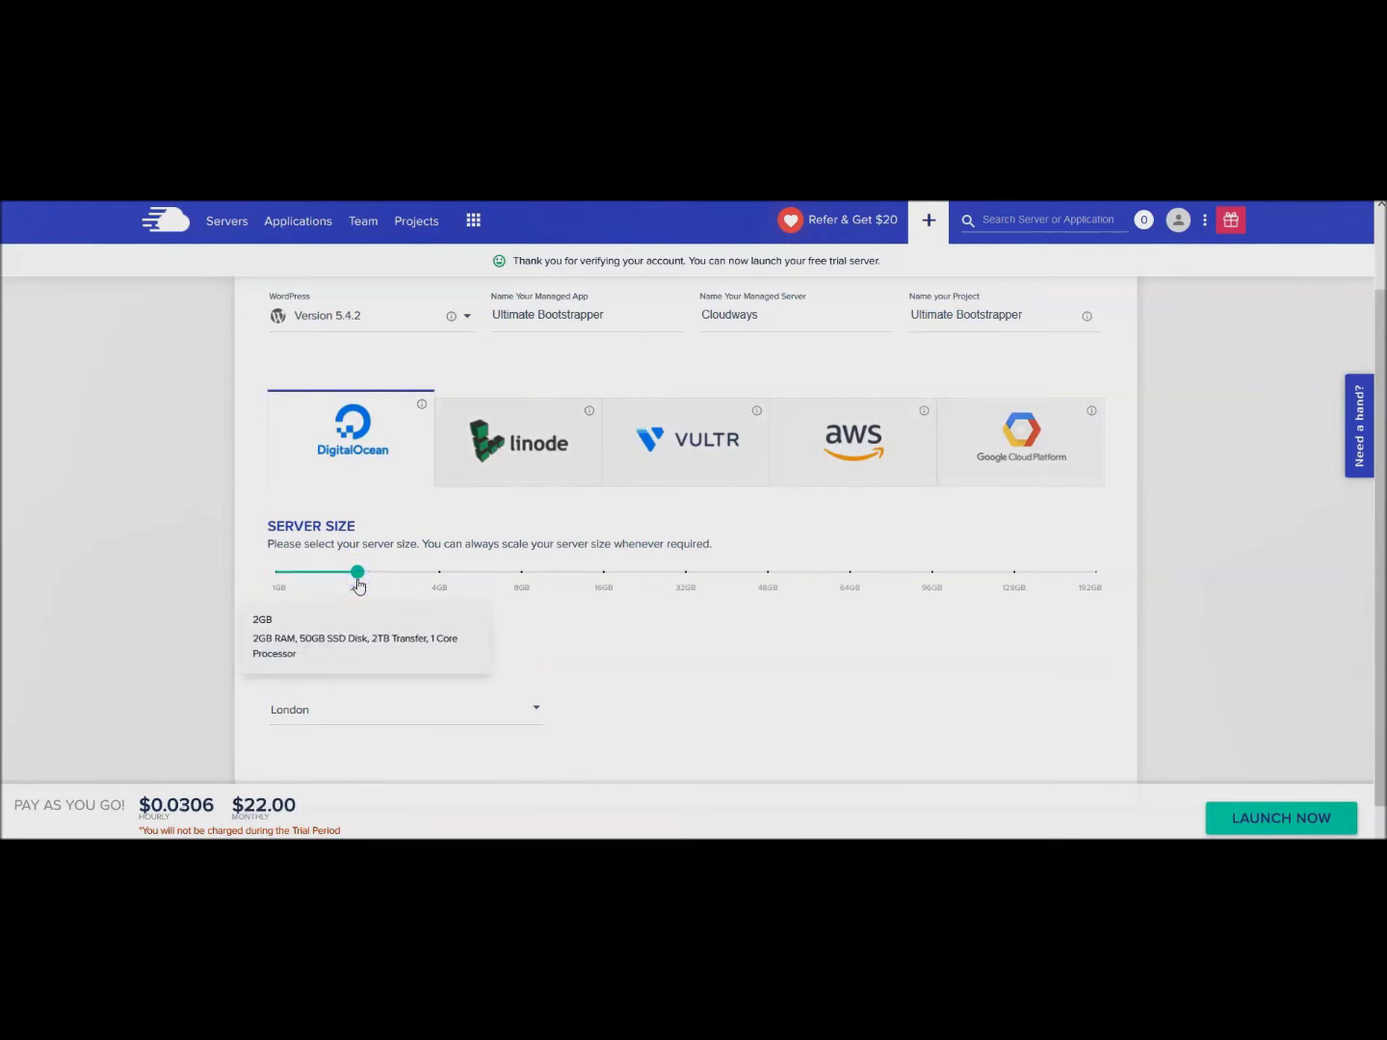
scroll(354, 613, down, 1)
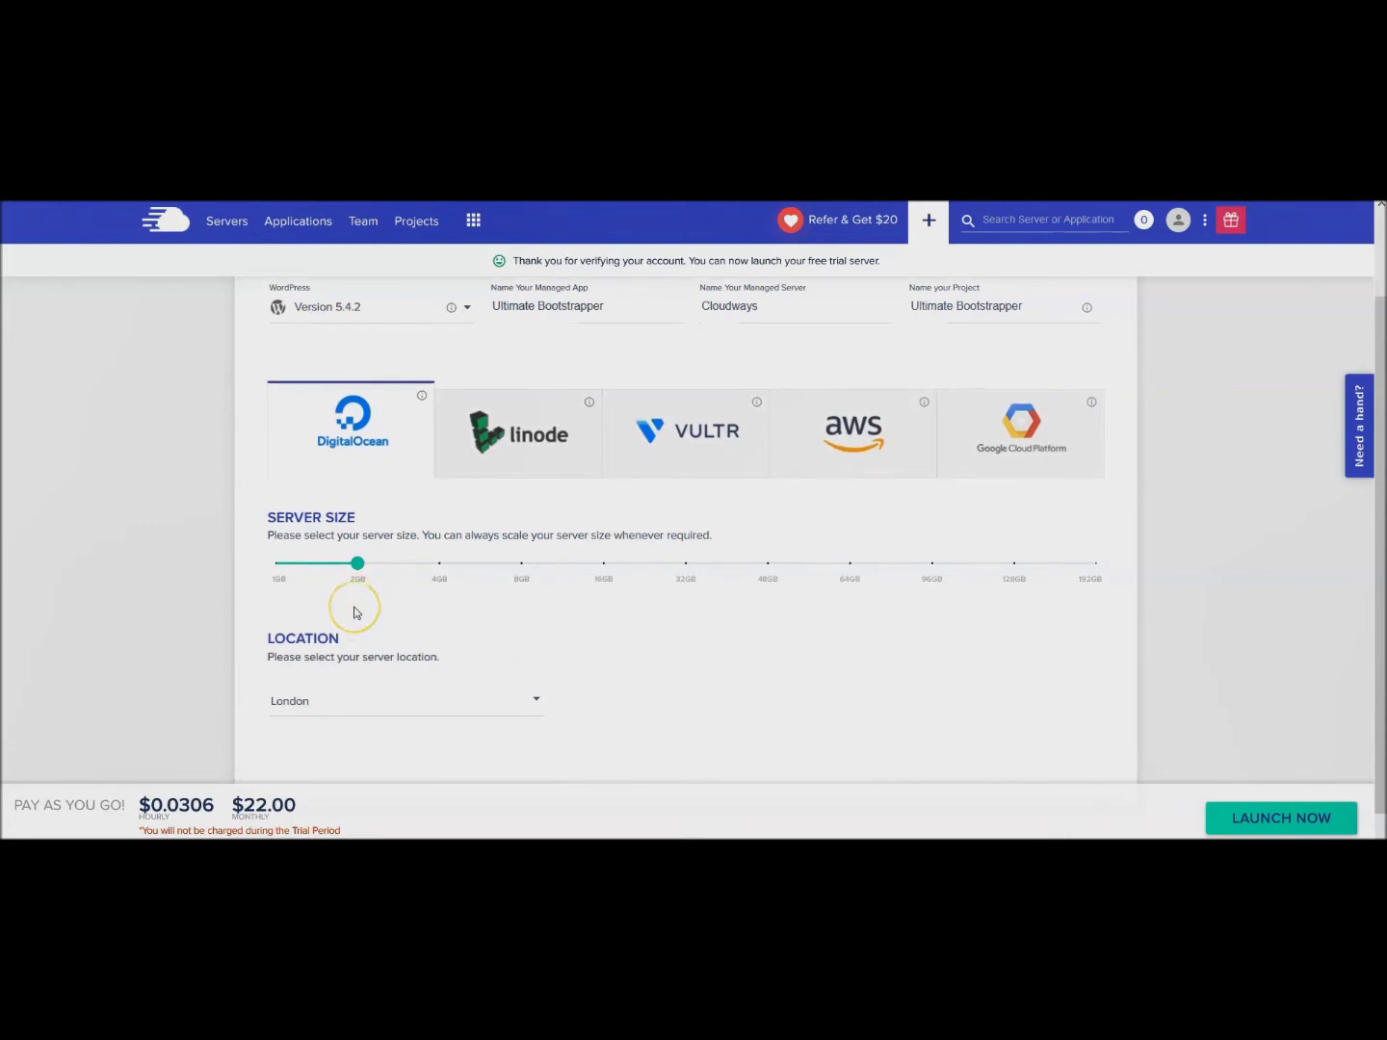
click(326, 682)
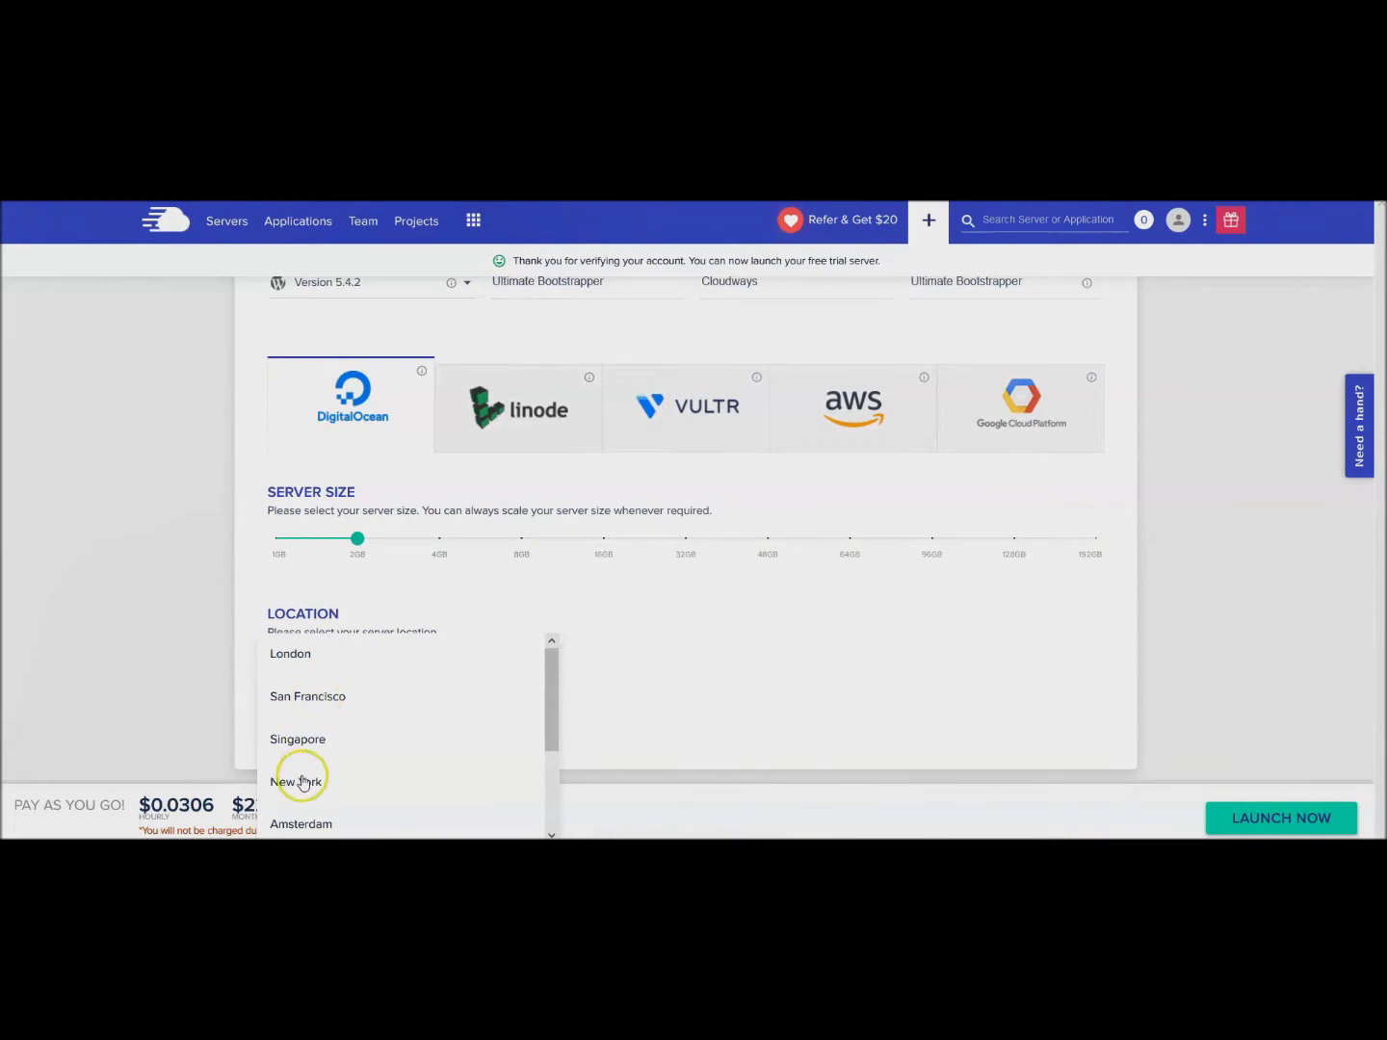
- Set the server location to San Francisco and launch the 2GB 'Cloudways' server
click(316, 697)
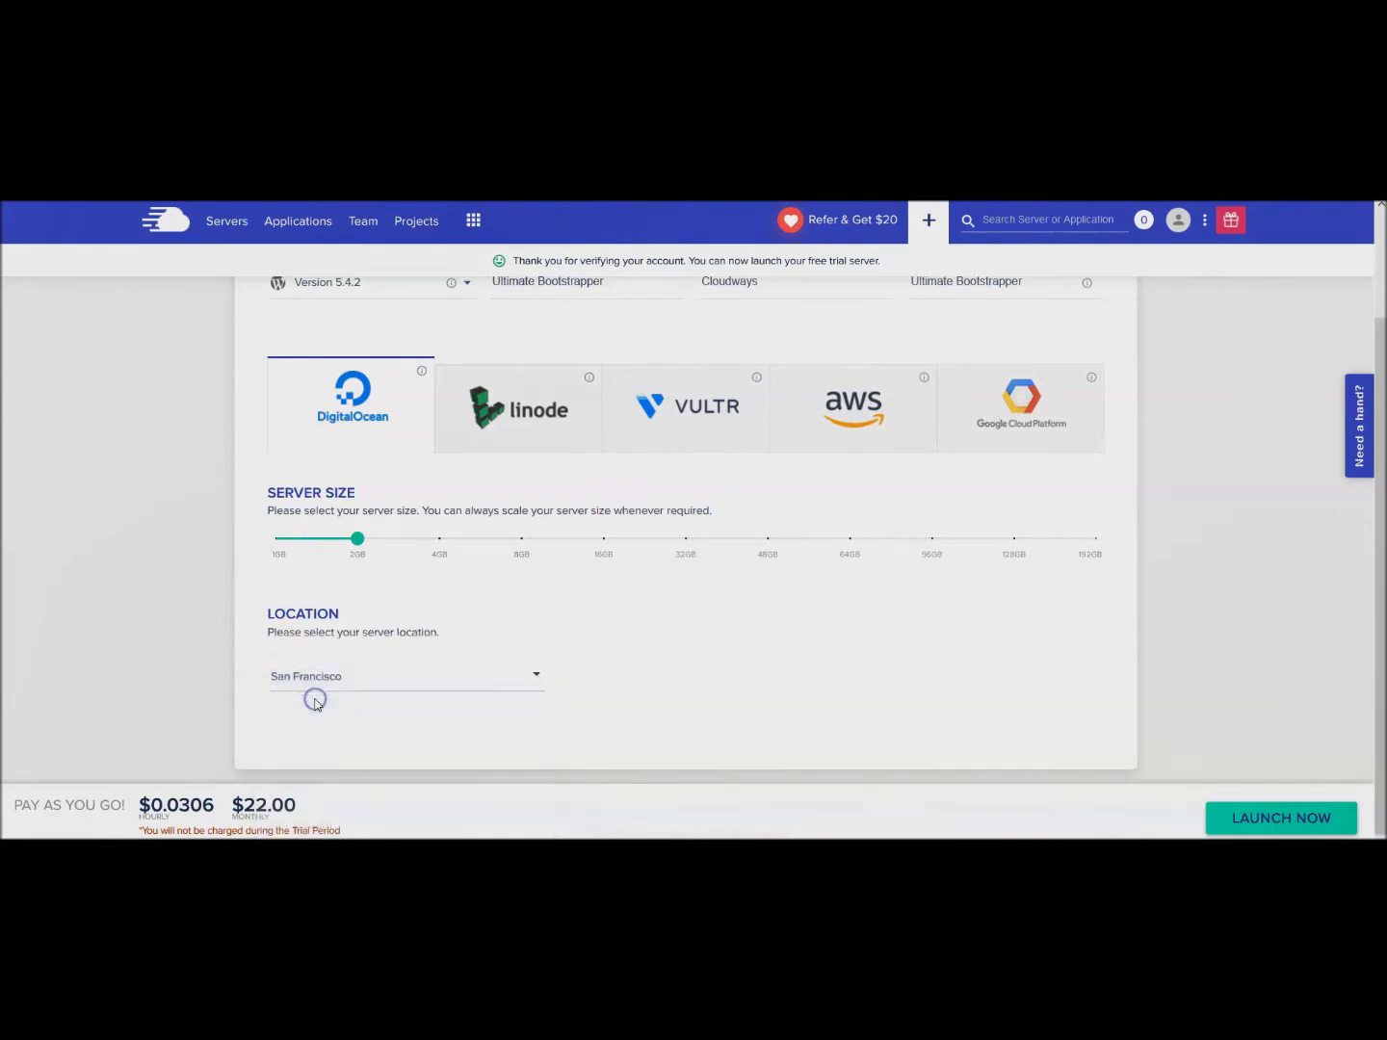
click(1271, 819)
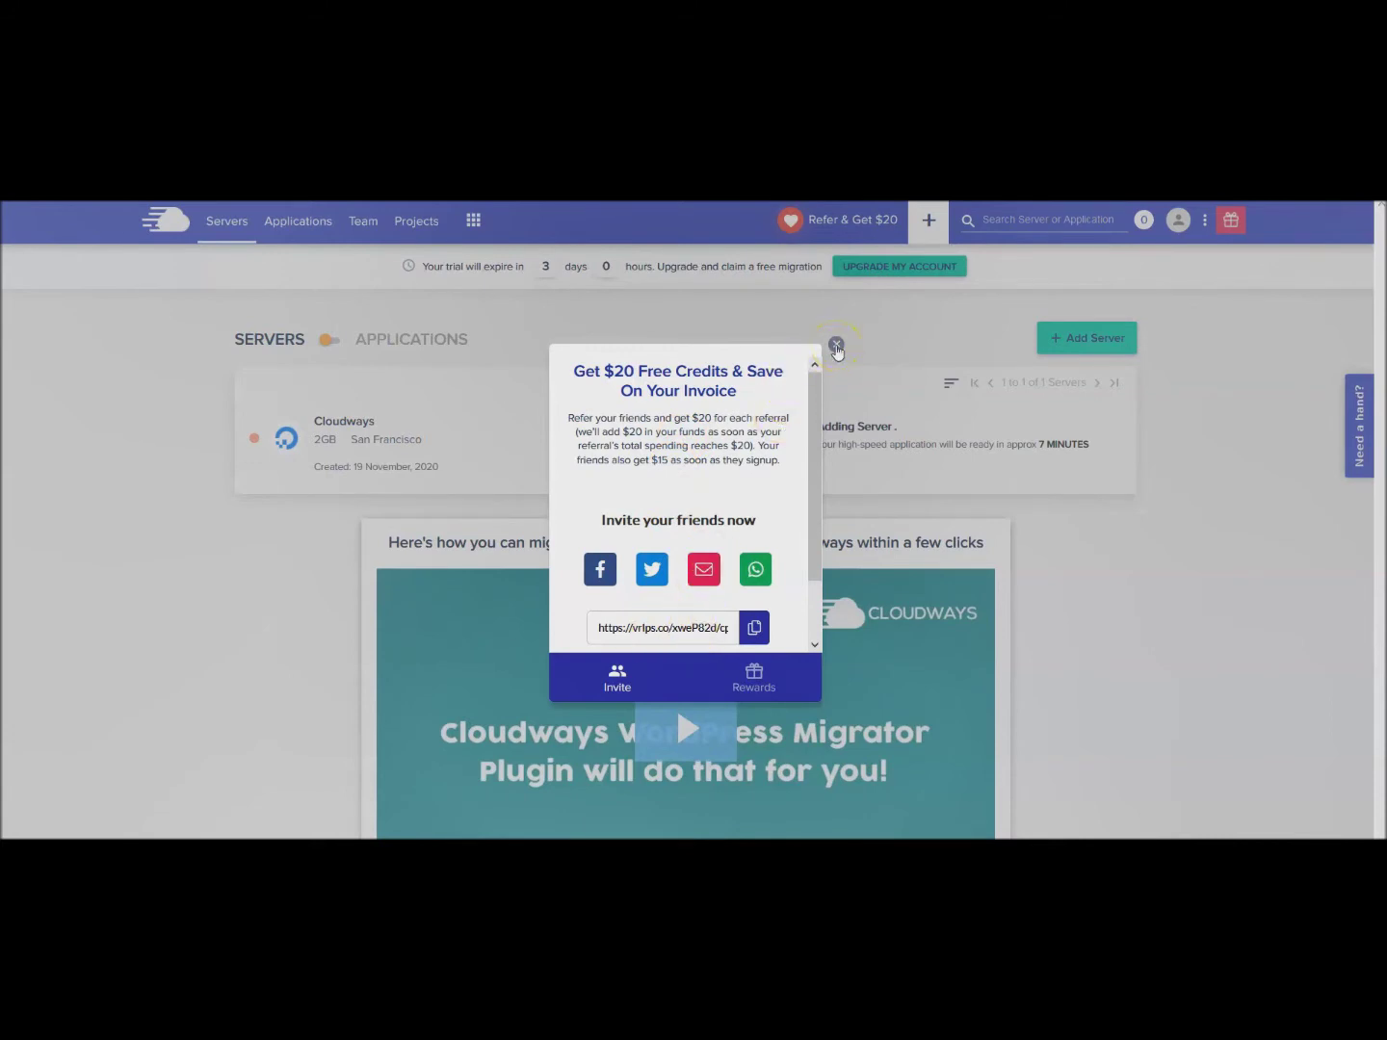
- Close the 'Get $20 Free Credits' popup and switch to the WordPress login window
click(837, 346)
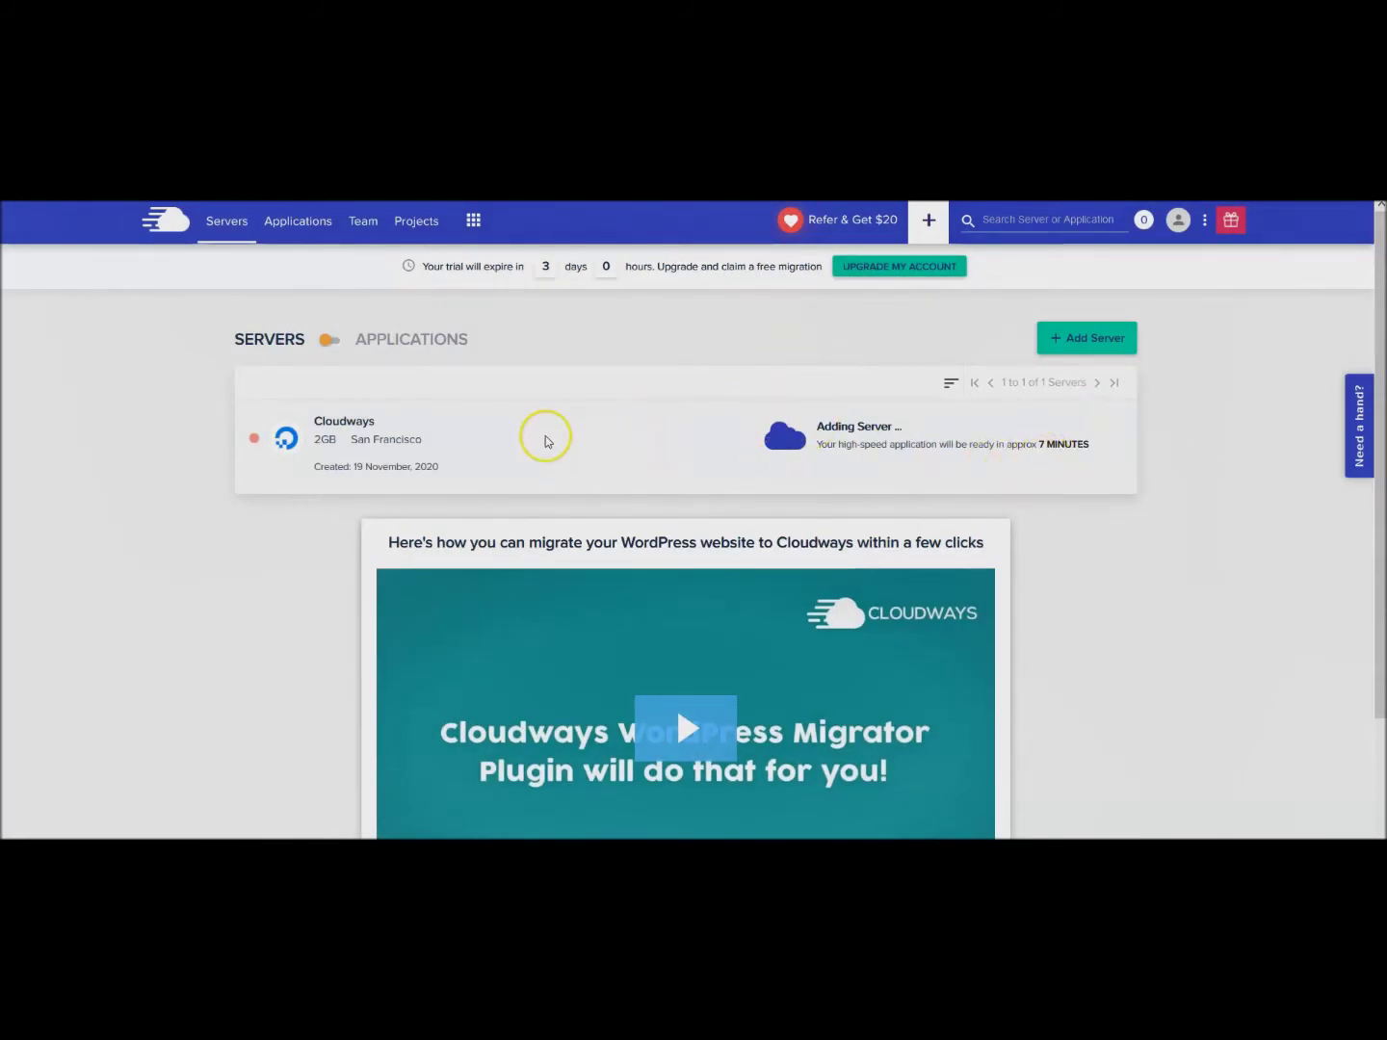
key(alt+Tab)
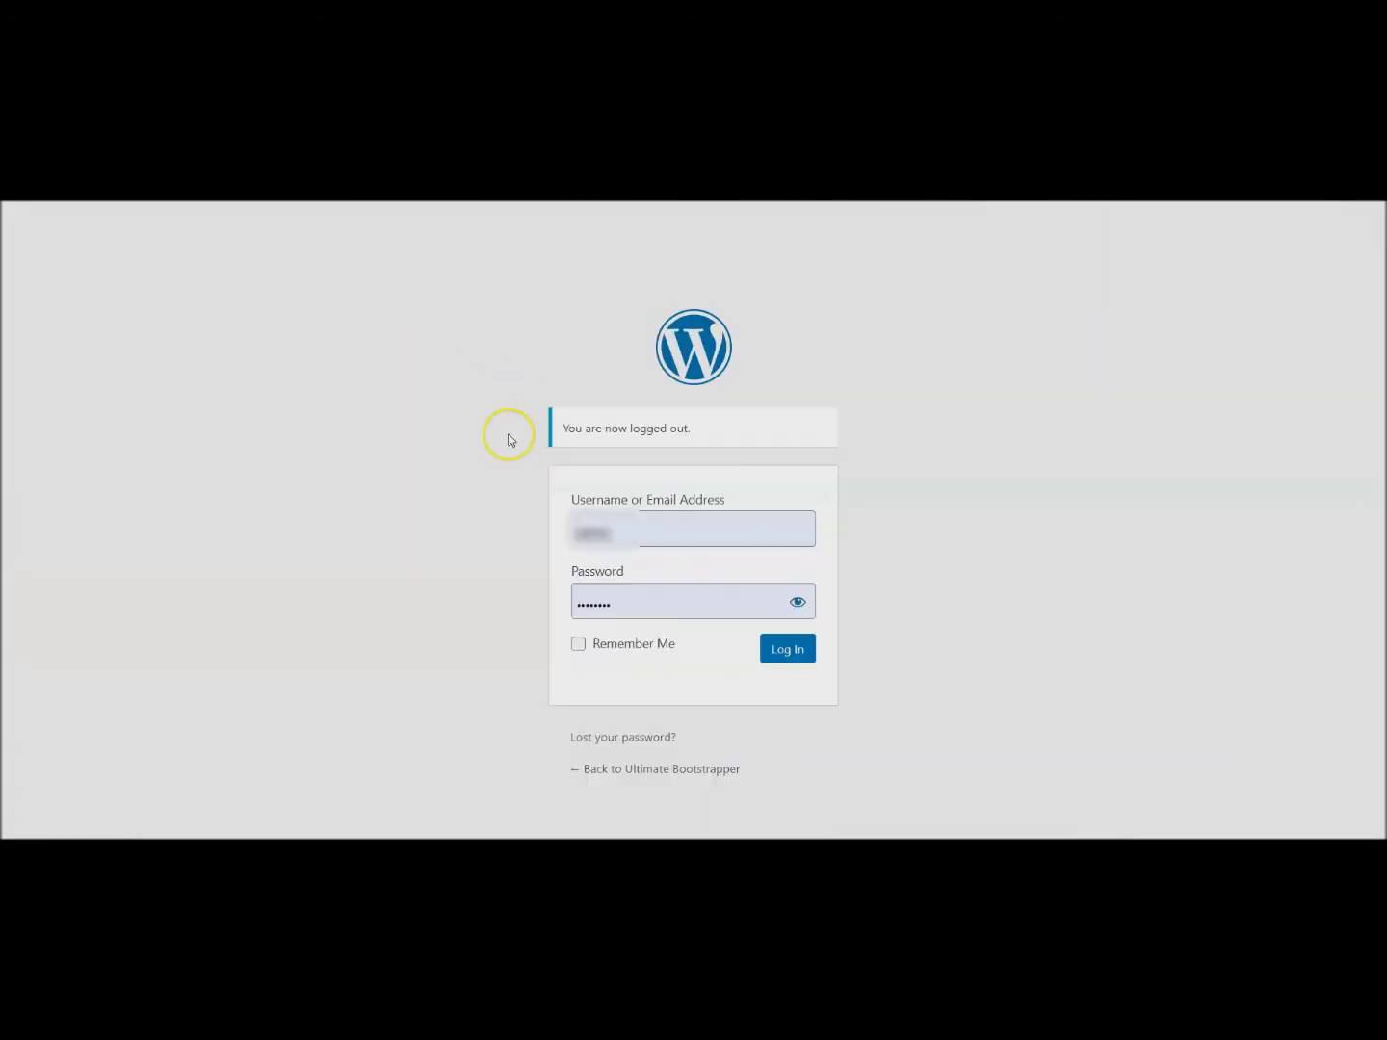
- Log in to WordPress admin and search the plugin directory for 'cloudways'
click(778, 649)
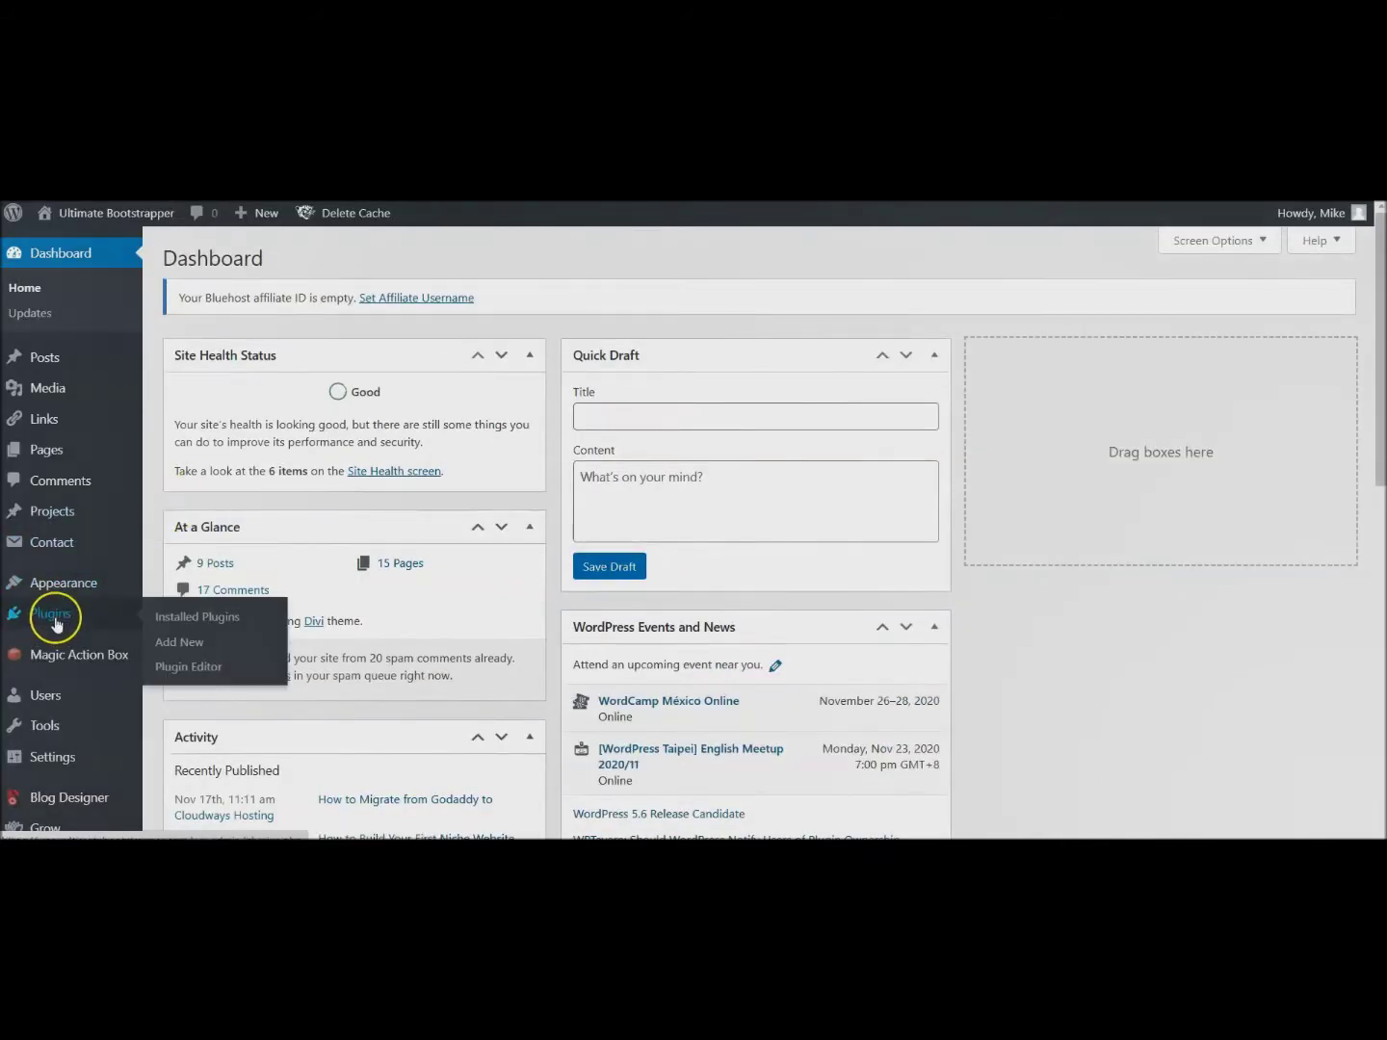
click(56, 622)
click(282, 260)
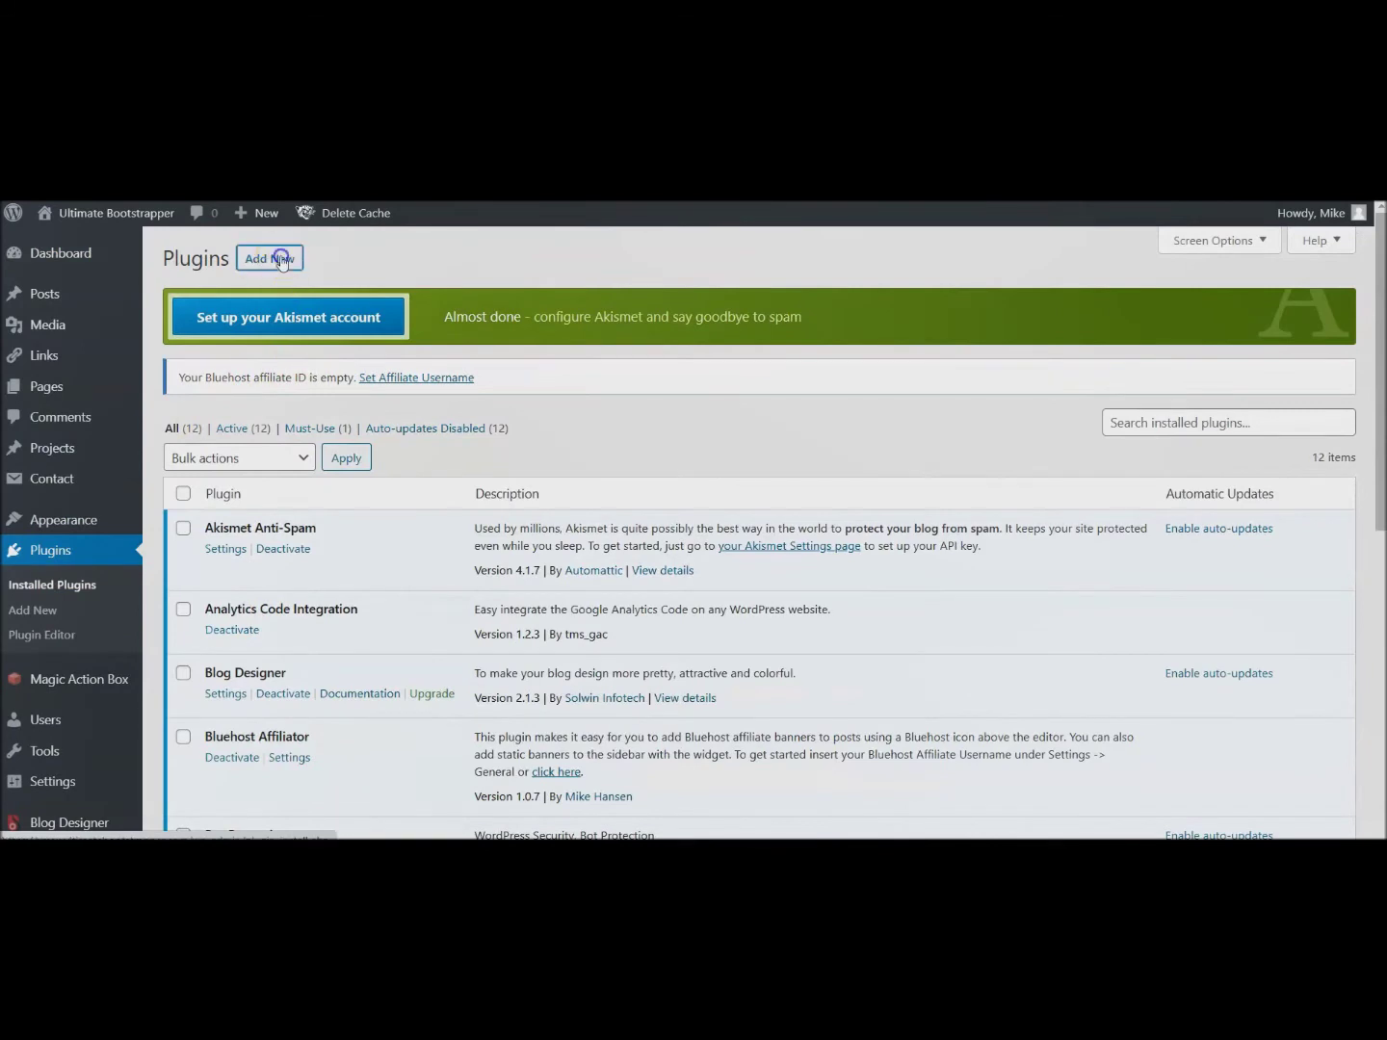
click(1170, 353)
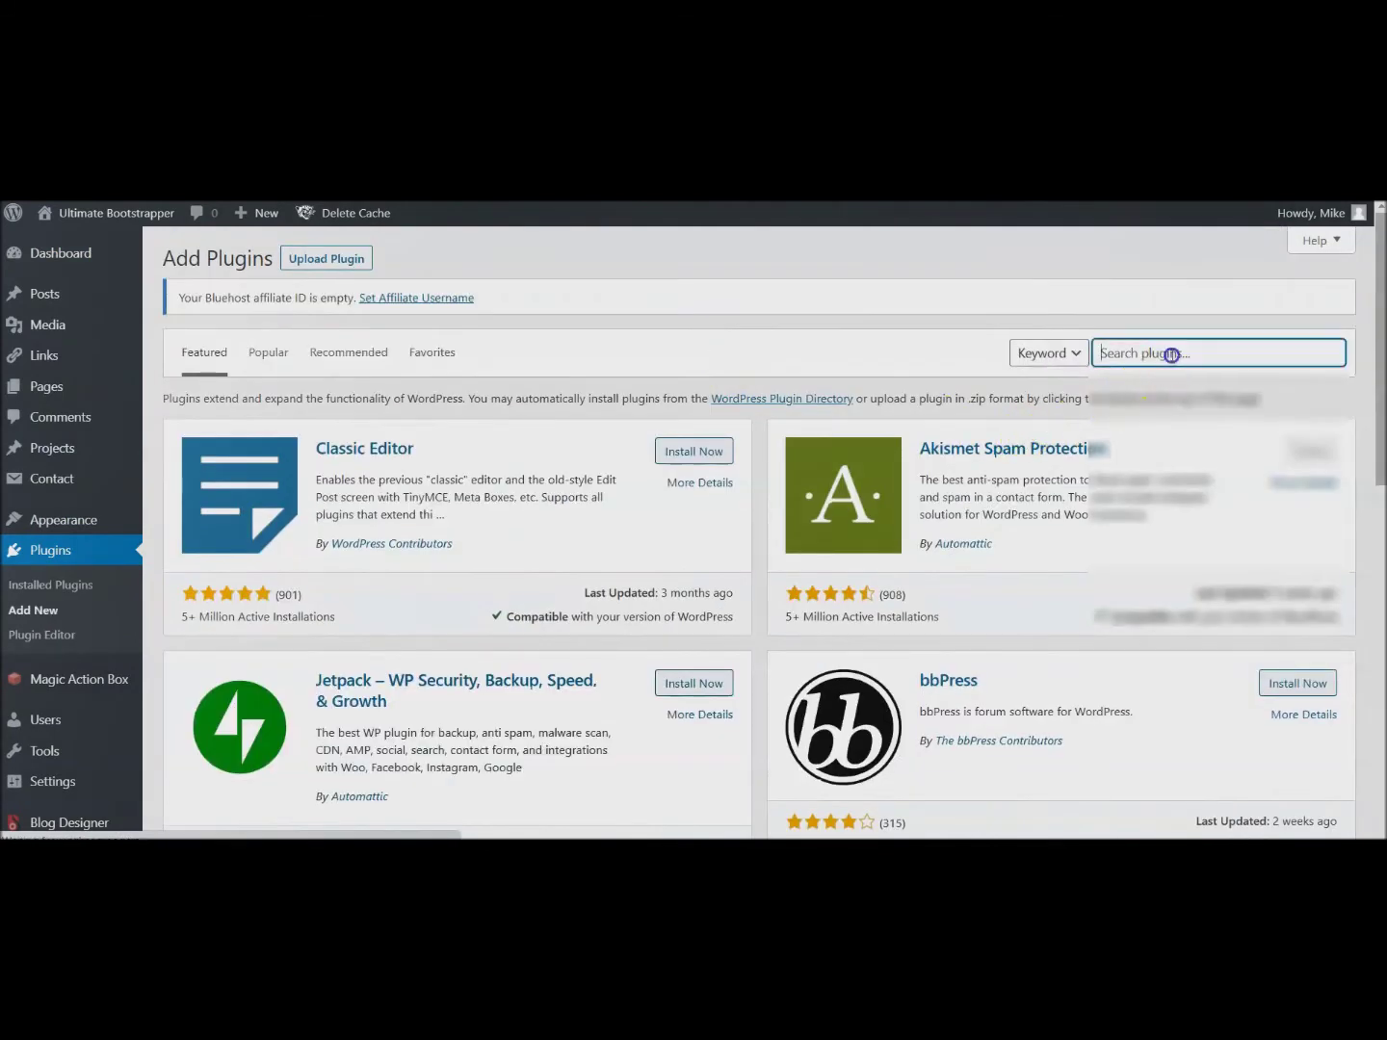
text(cloudways)
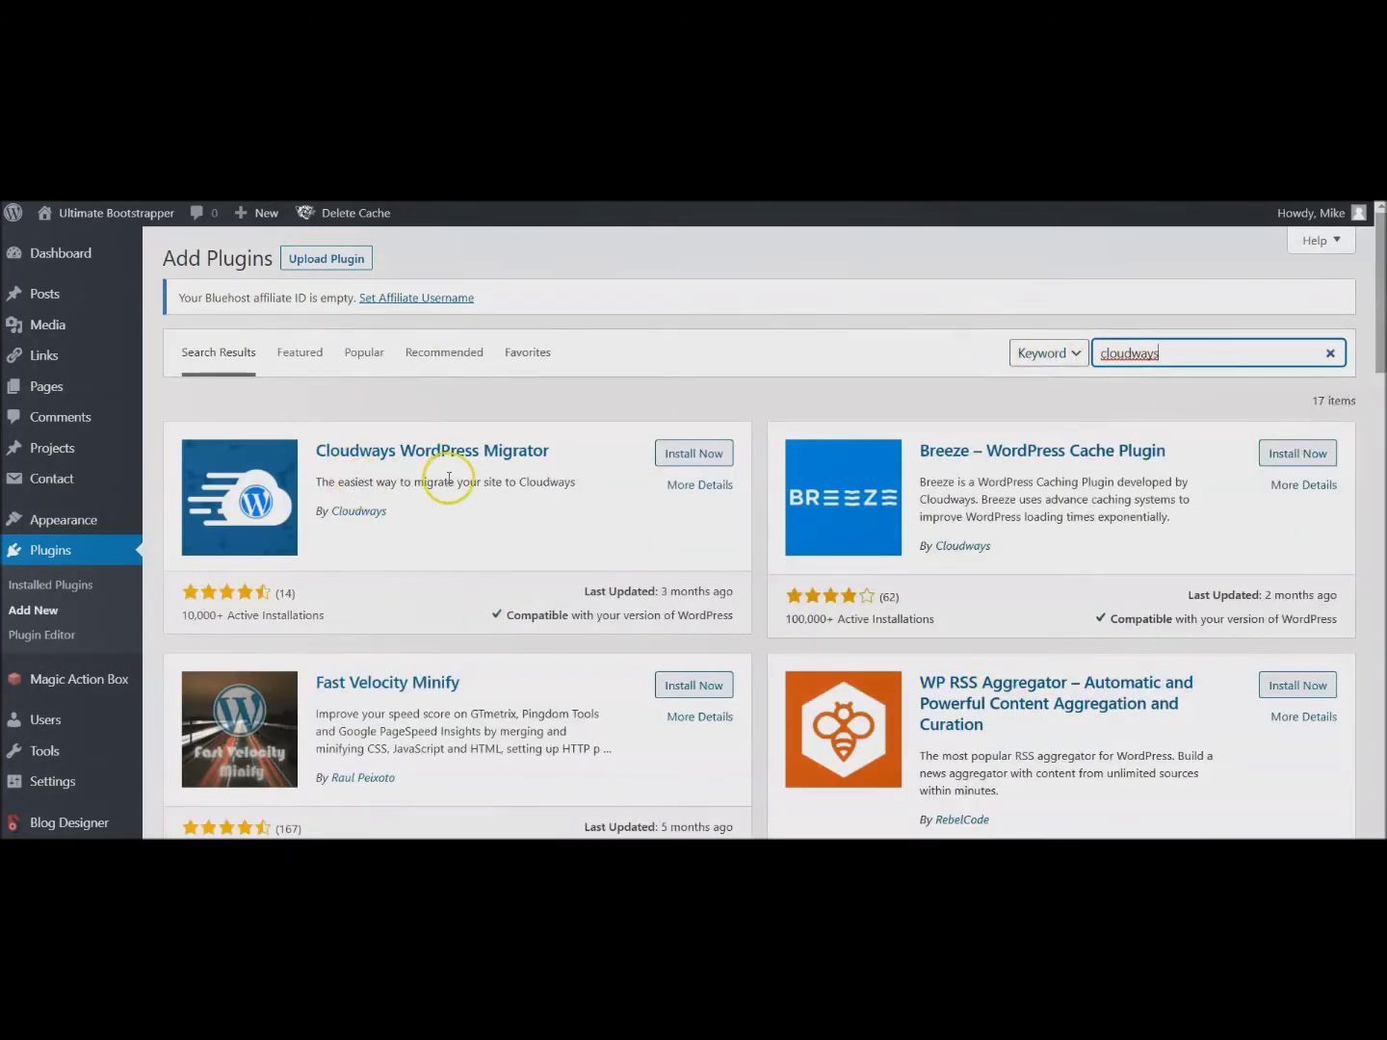
- Install and activate Cloudways WordPress Migrator, then go to its Cloudways Migrate page
click(683, 460)
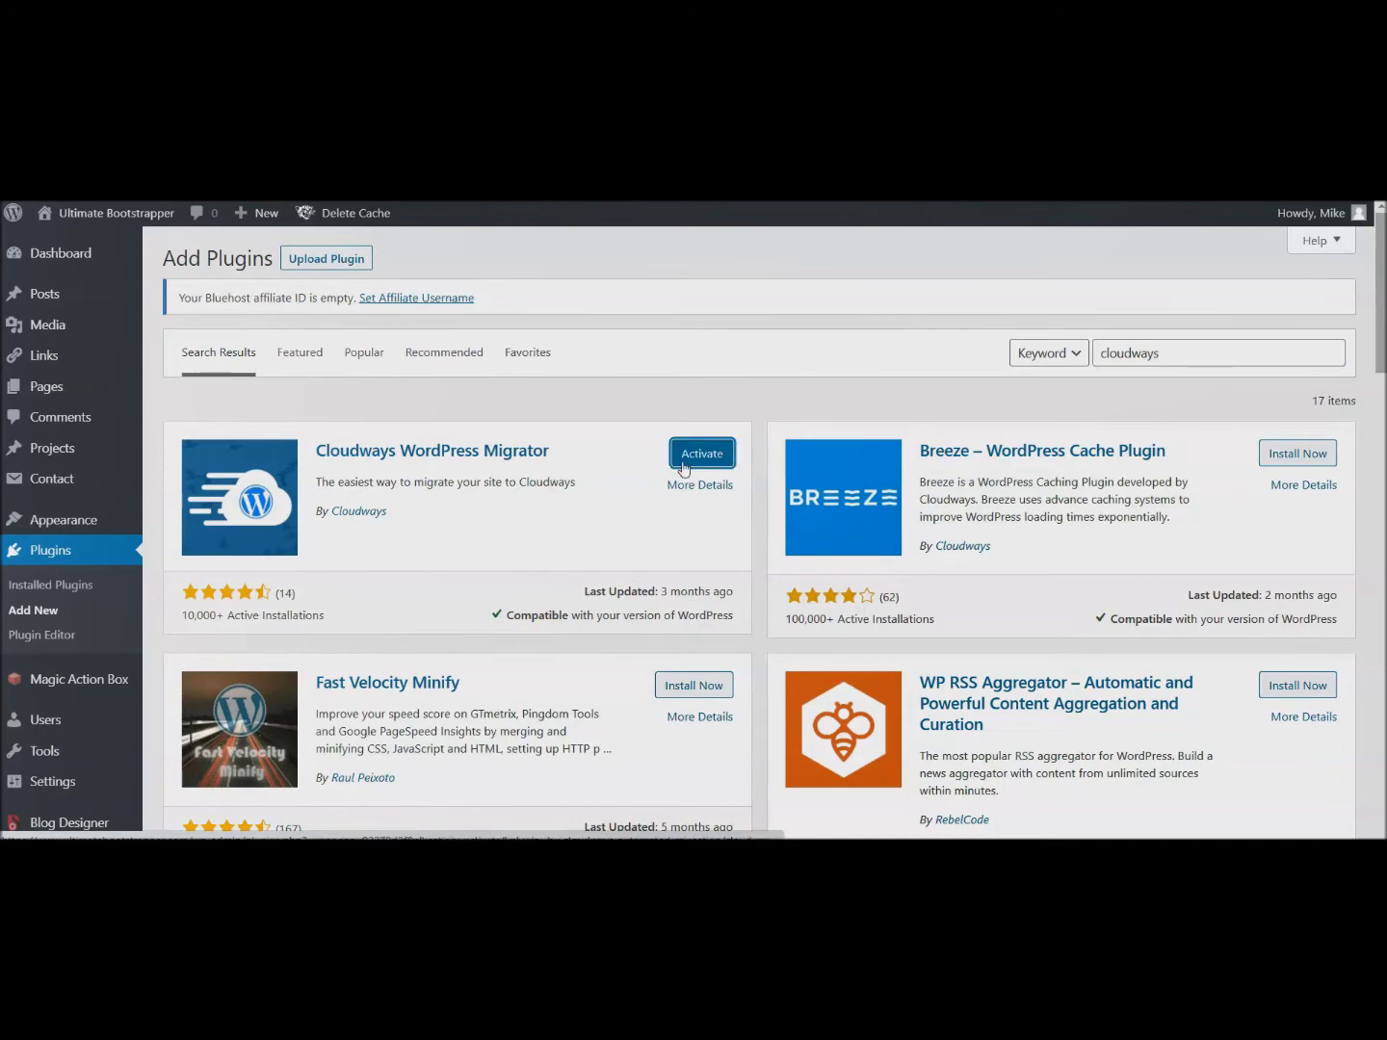
click(684, 462)
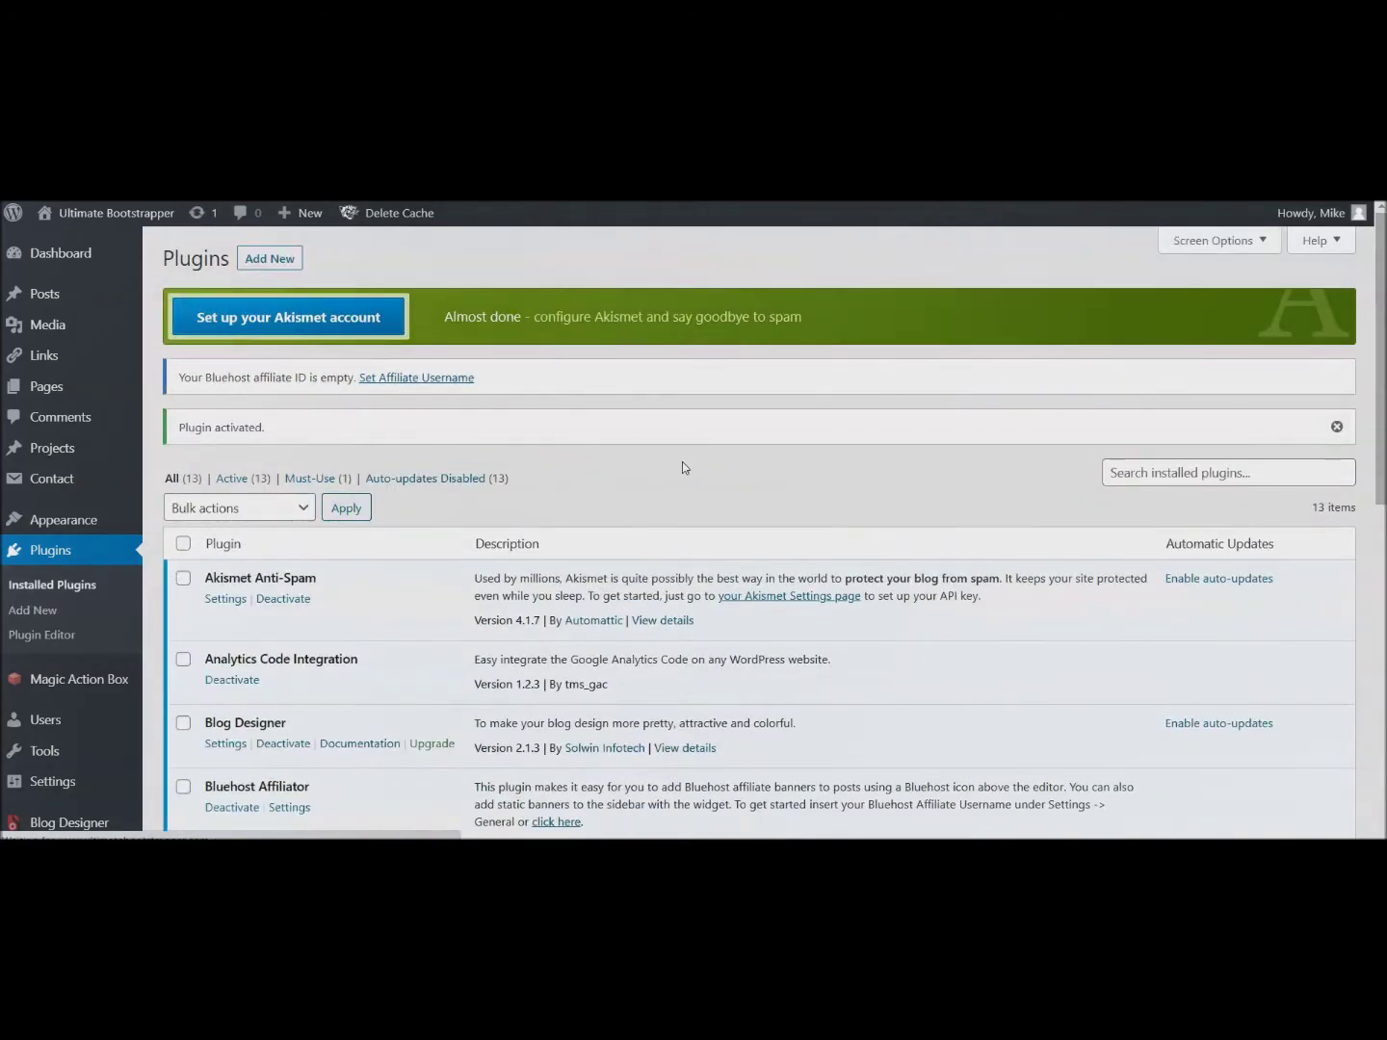
scroll(61, 454, down, 1)
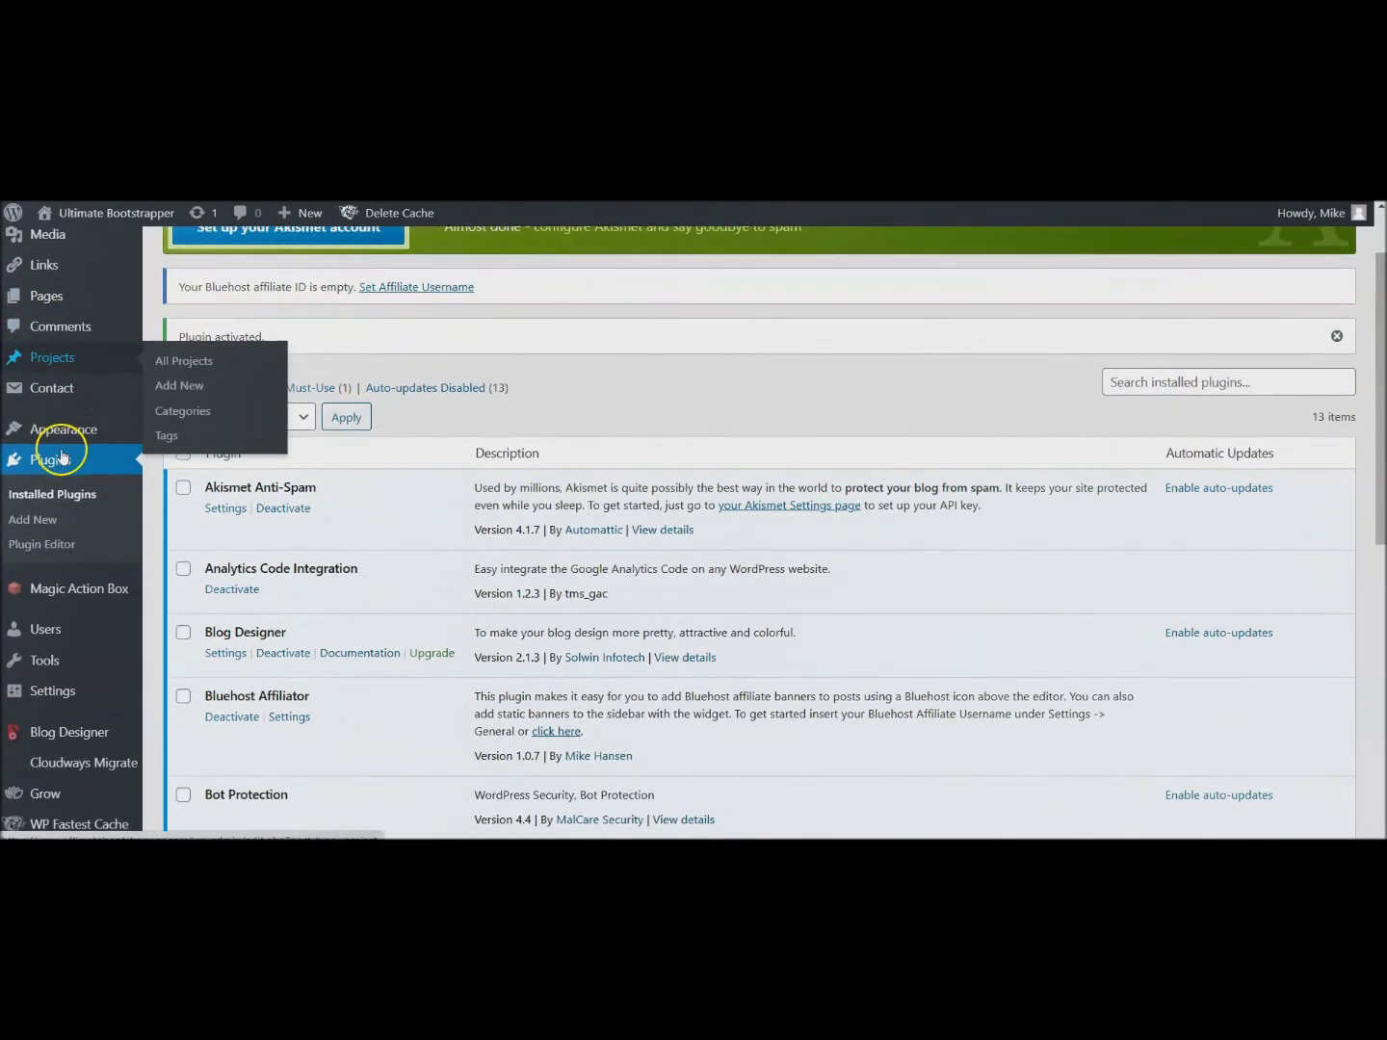
click(84, 766)
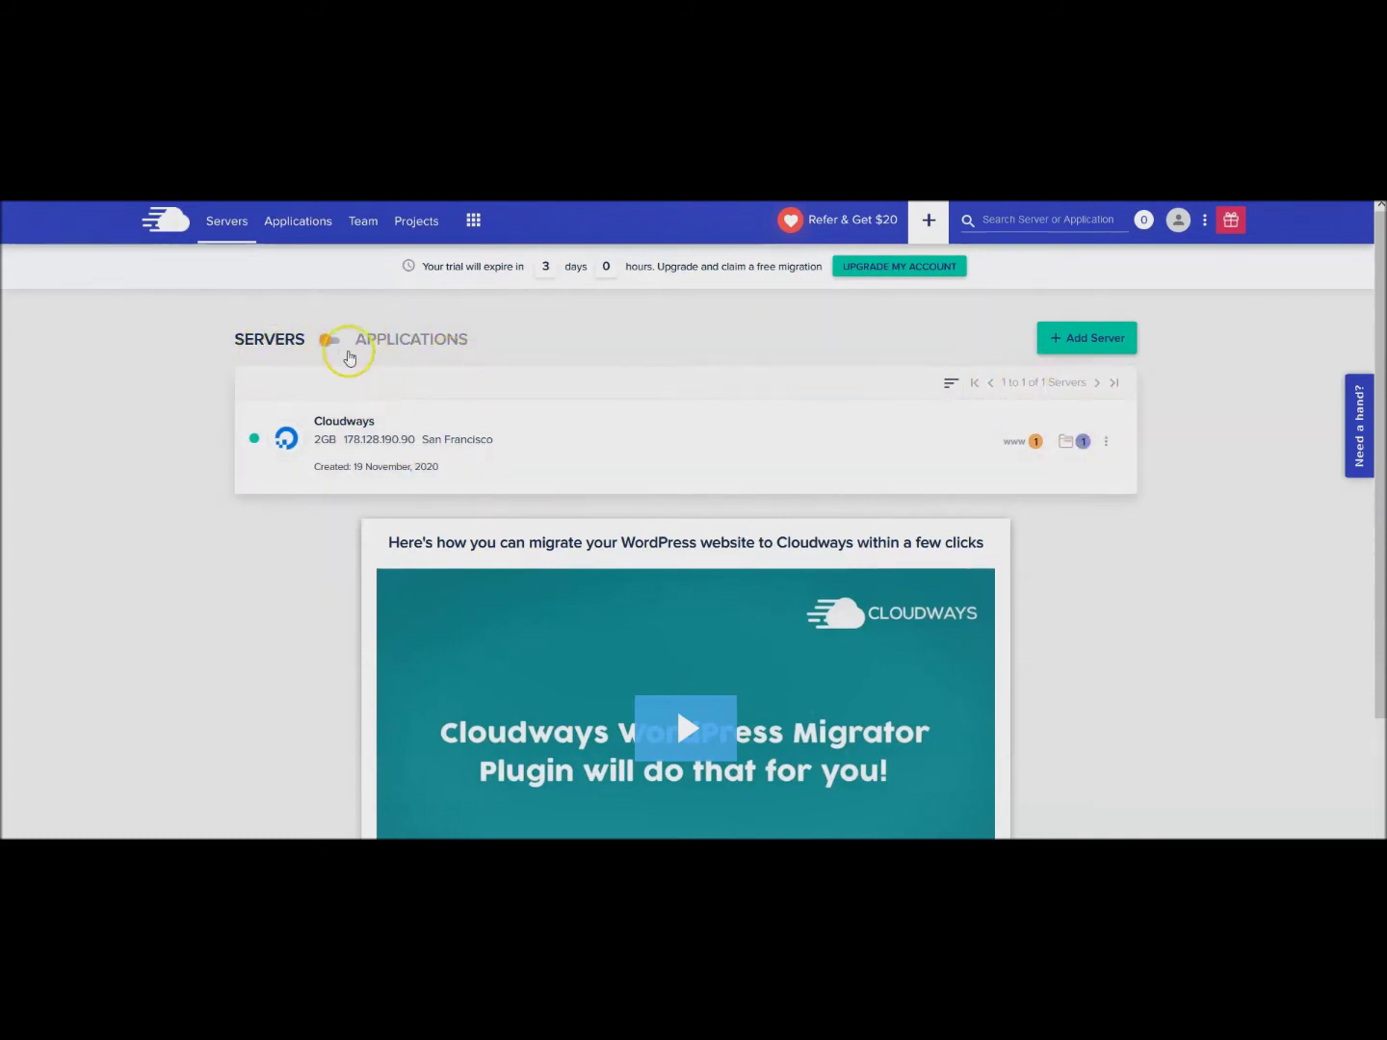
- Switch the Servers/Applications toggle to Applications, listing 'Site 1' on server 'Cloudways'
click(330, 340)
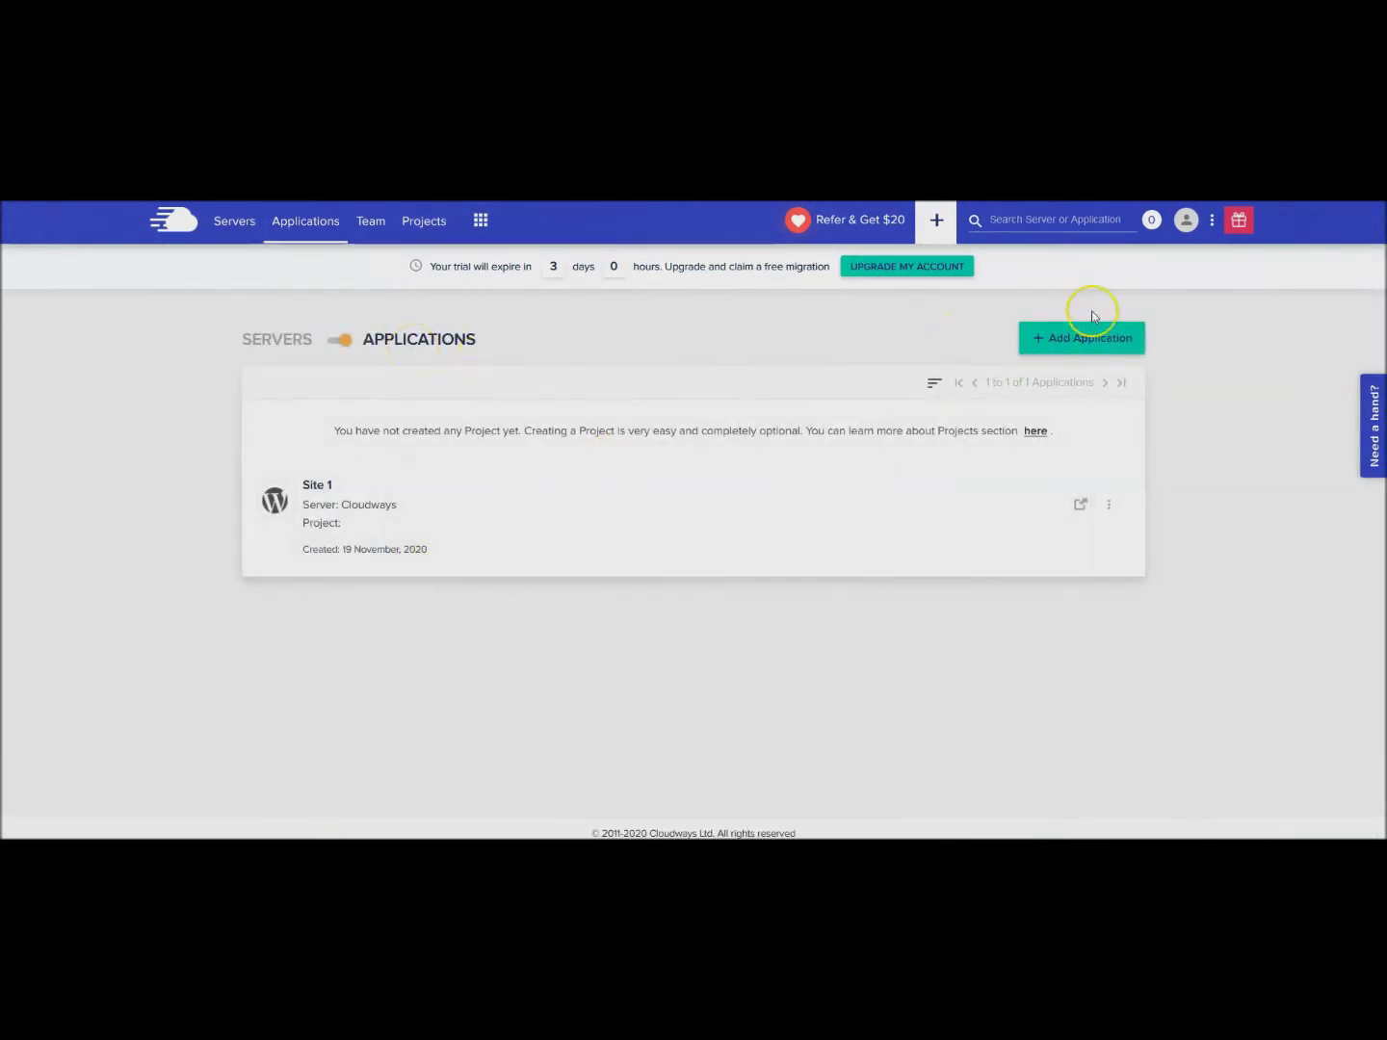
- Start a new application on the Cloudways server using WordPress Version 5.4.2
click(1079, 339)
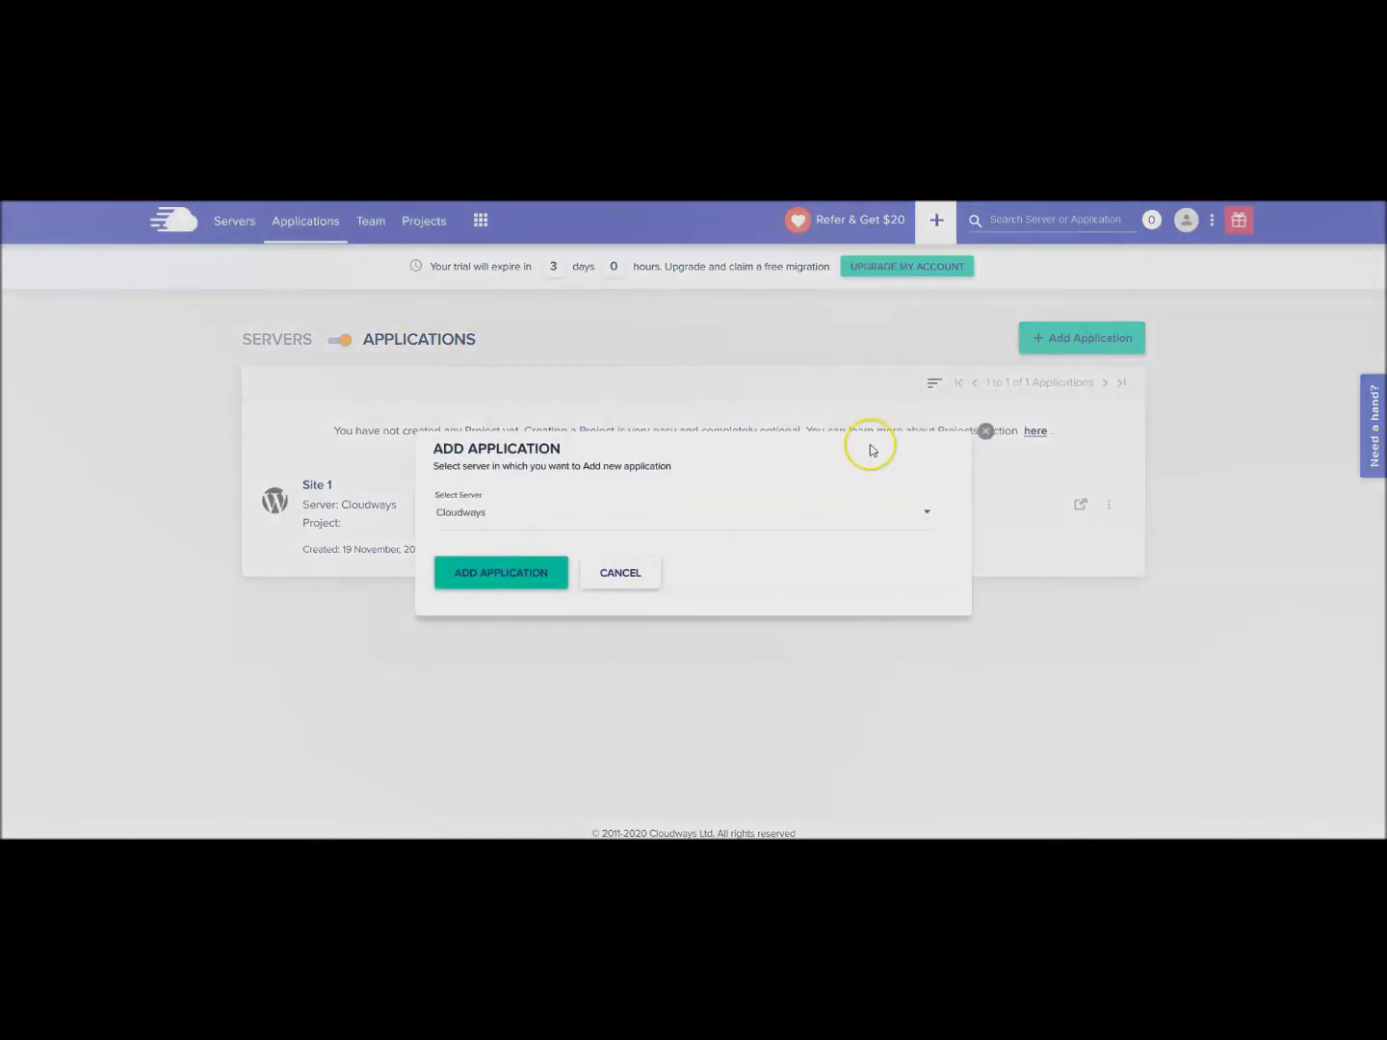
click(495, 575)
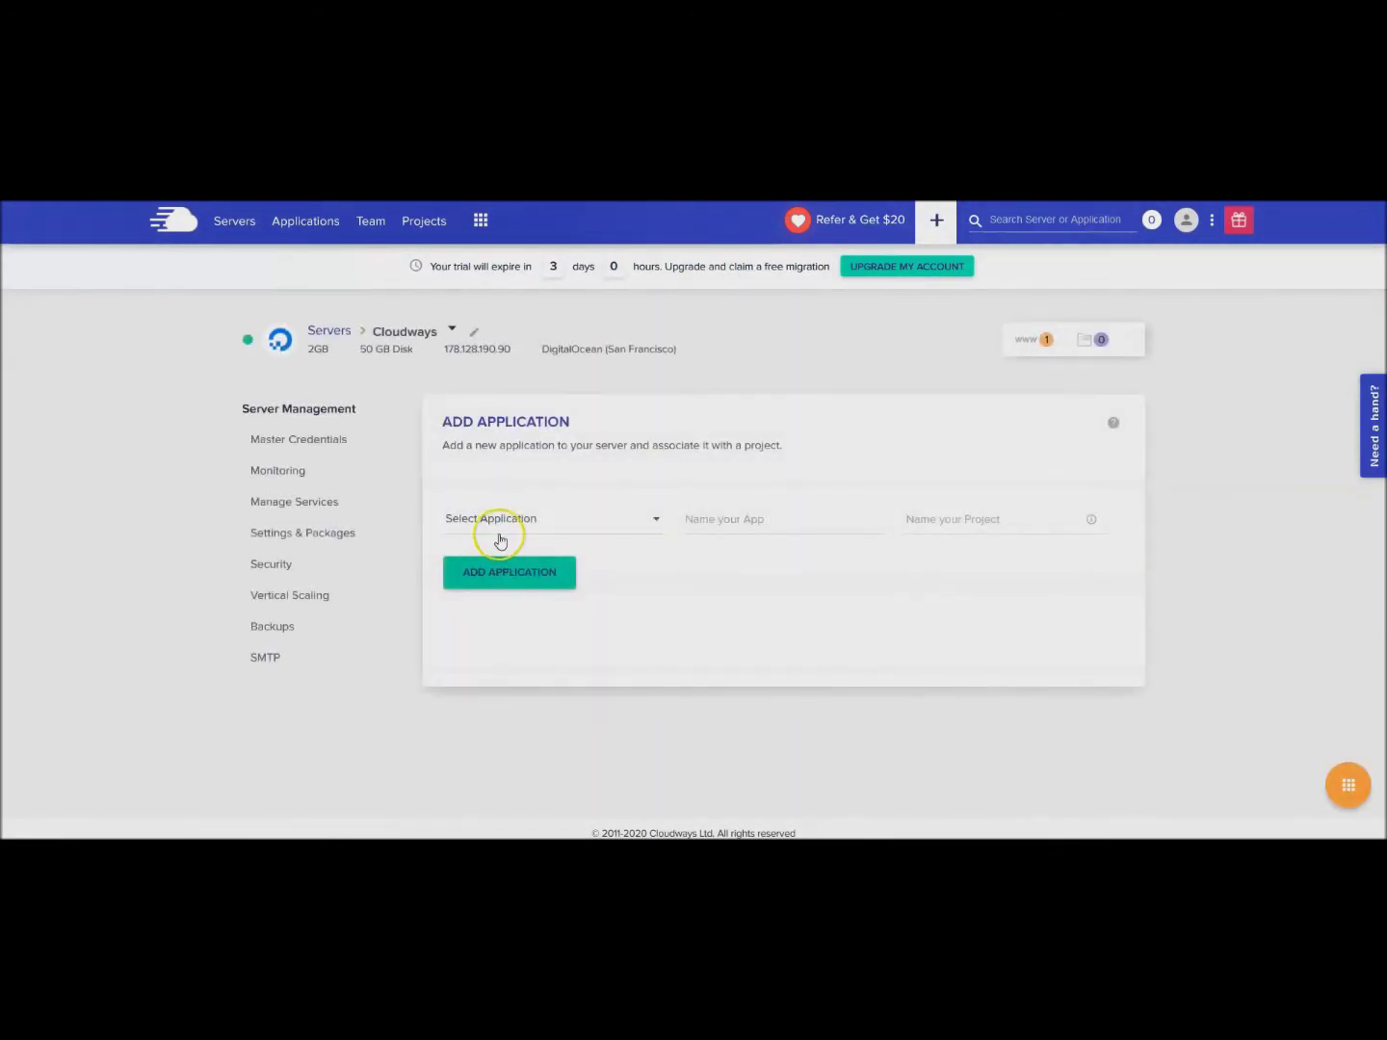
click(514, 522)
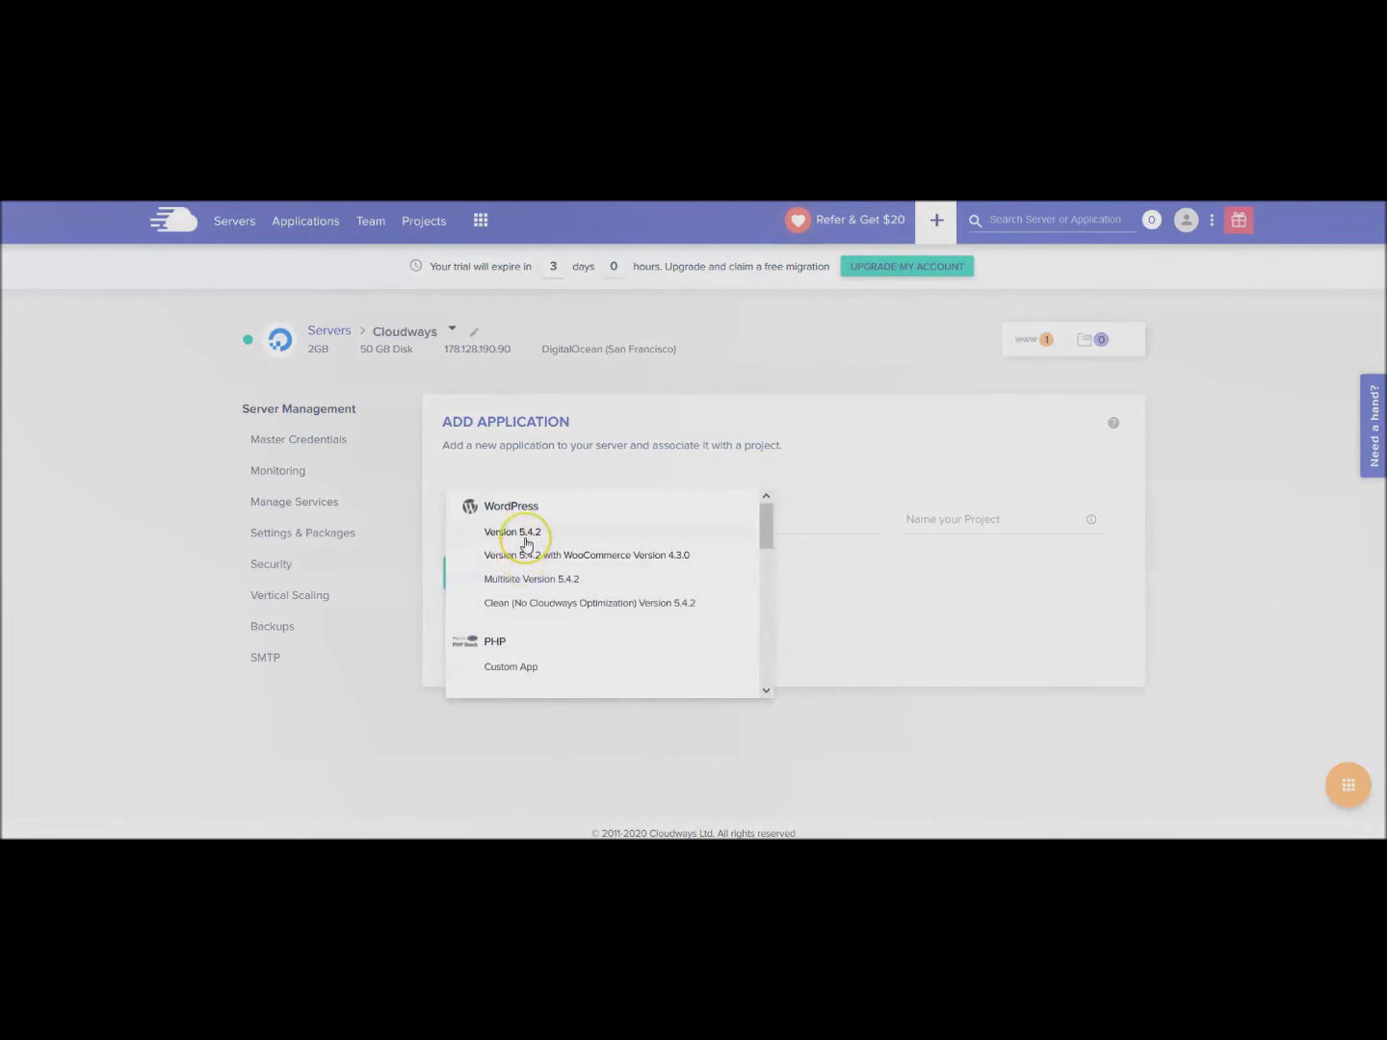
click(526, 536)
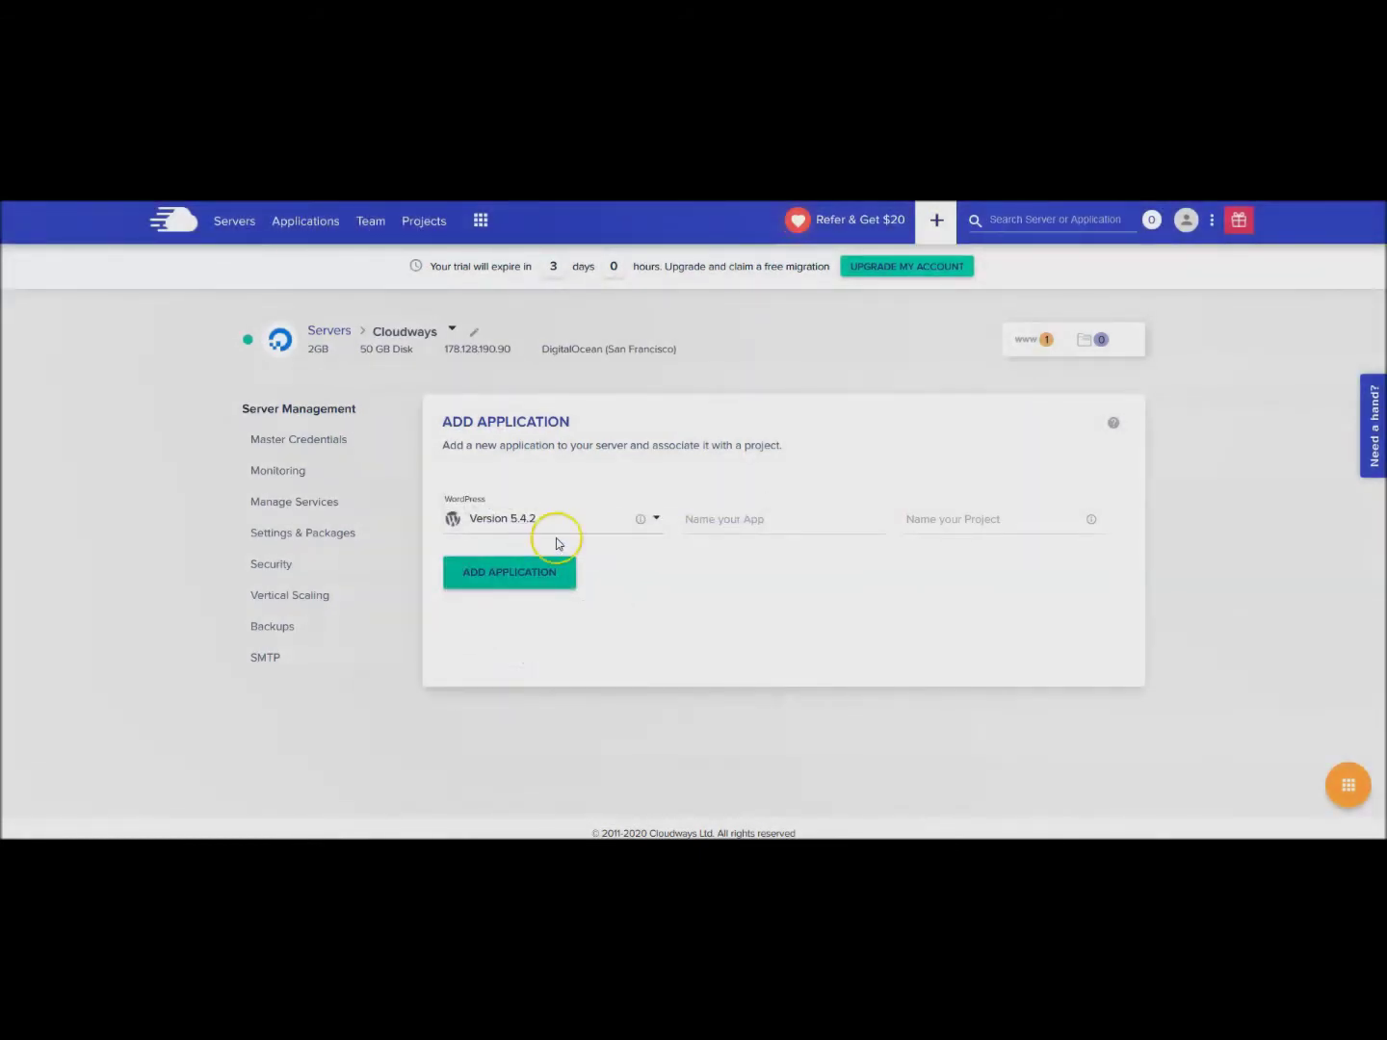
- Name both app and project 'Ultimate Bootstrapper' and submit the new application
click(761, 520)
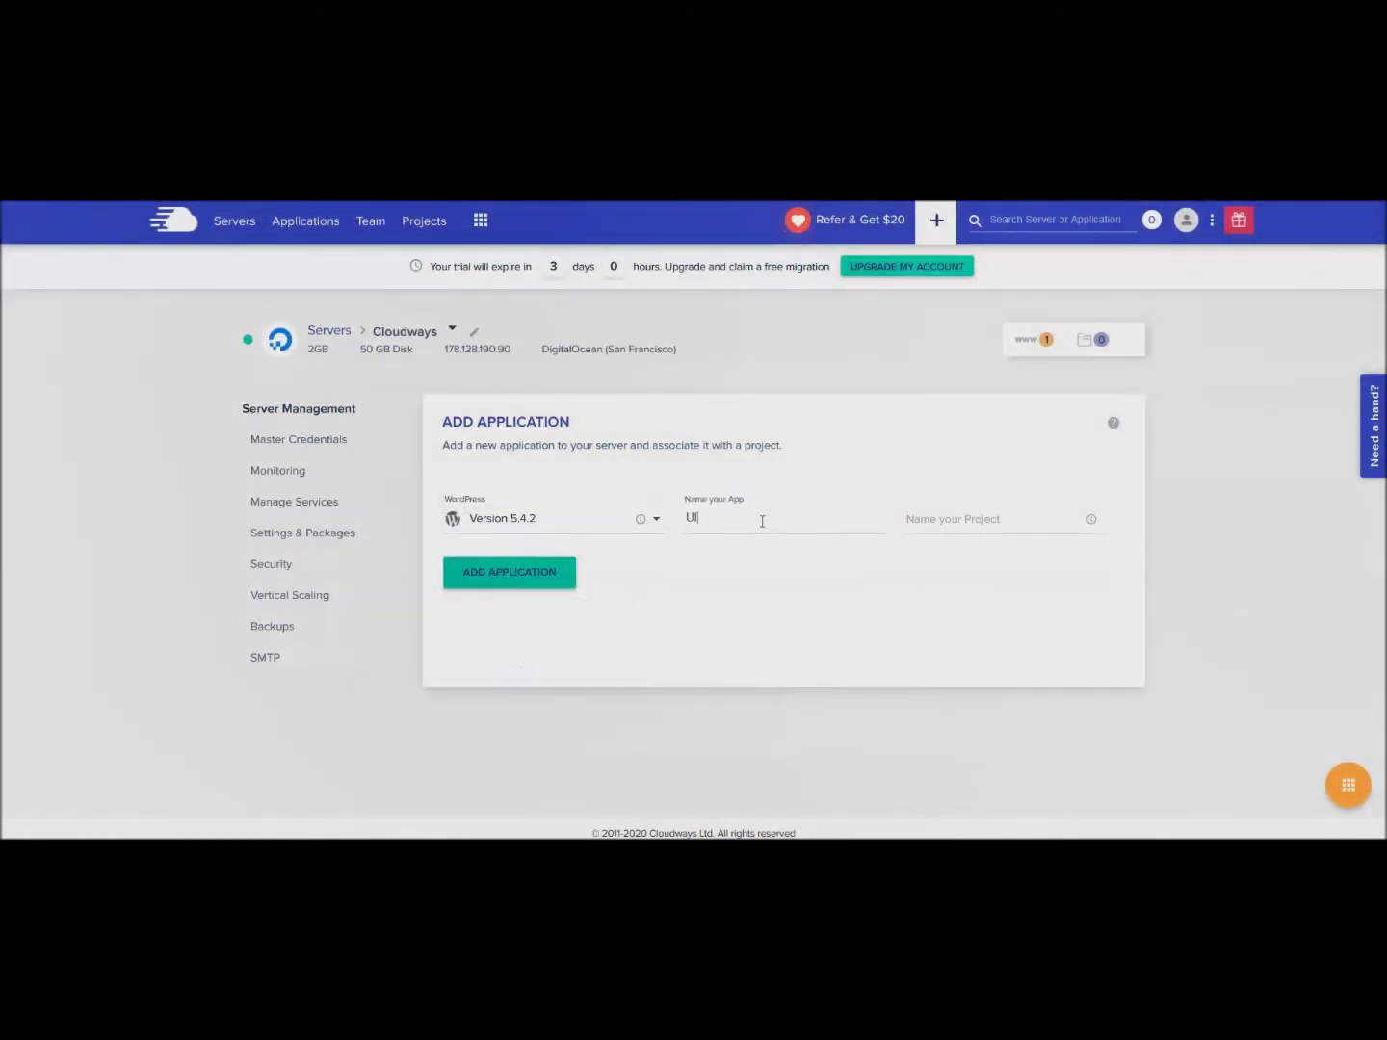
text(timate Bootstrapper)
triple_click(760, 519)
key(ctrl+c)
click(942, 517)
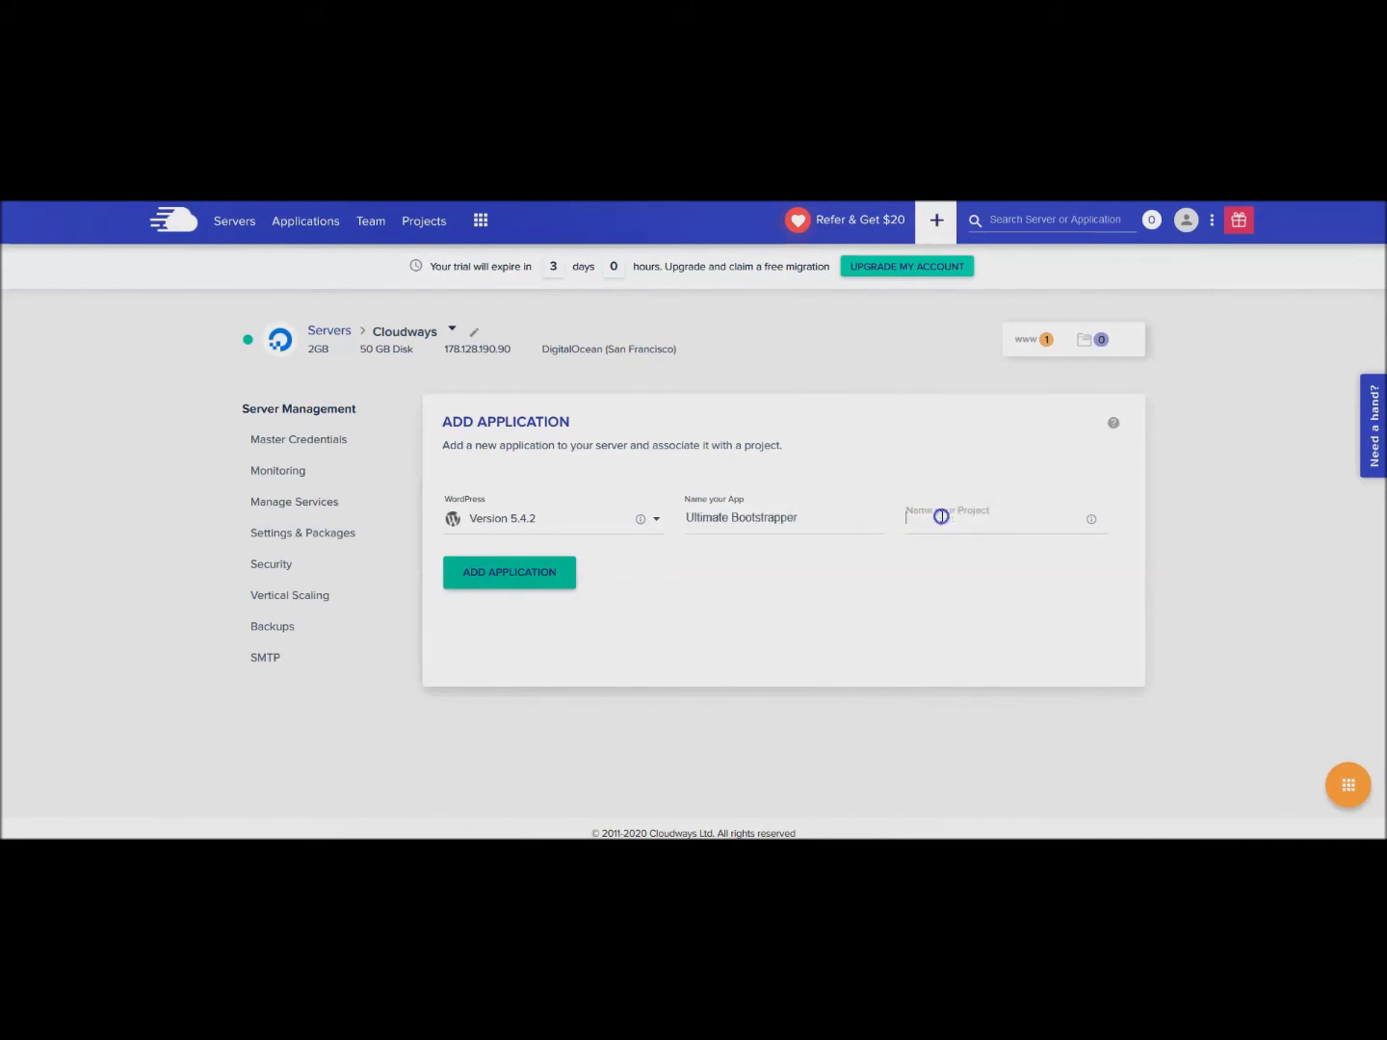
key(ctrl+v)
click(532, 573)
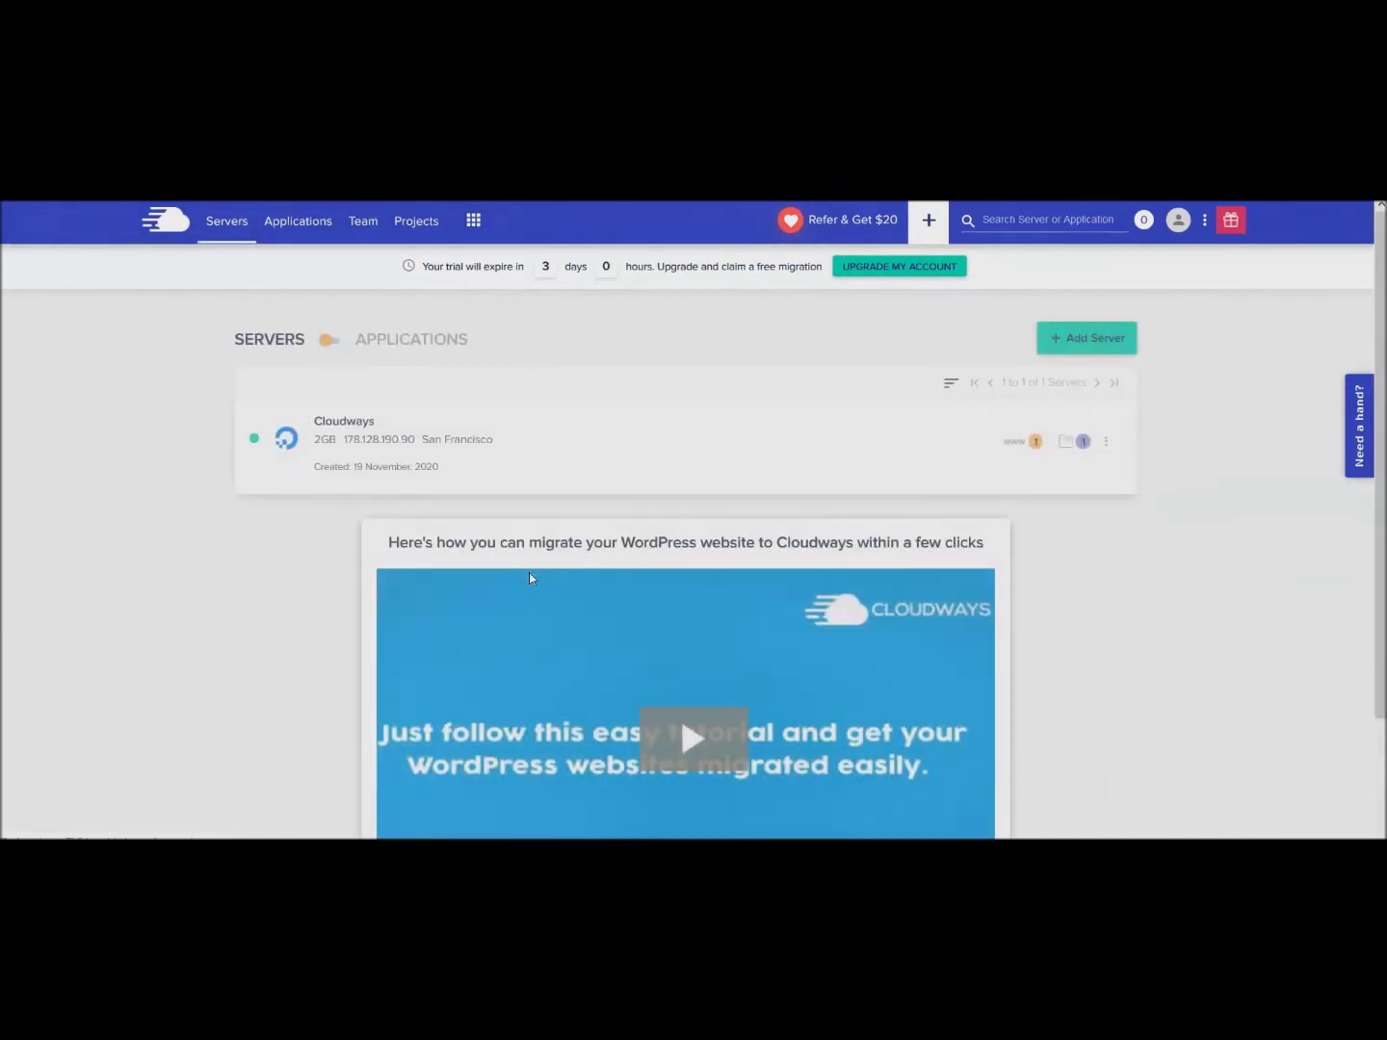
- Play the Cloudways migration tutorial video while the new application installs
click(530, 574)
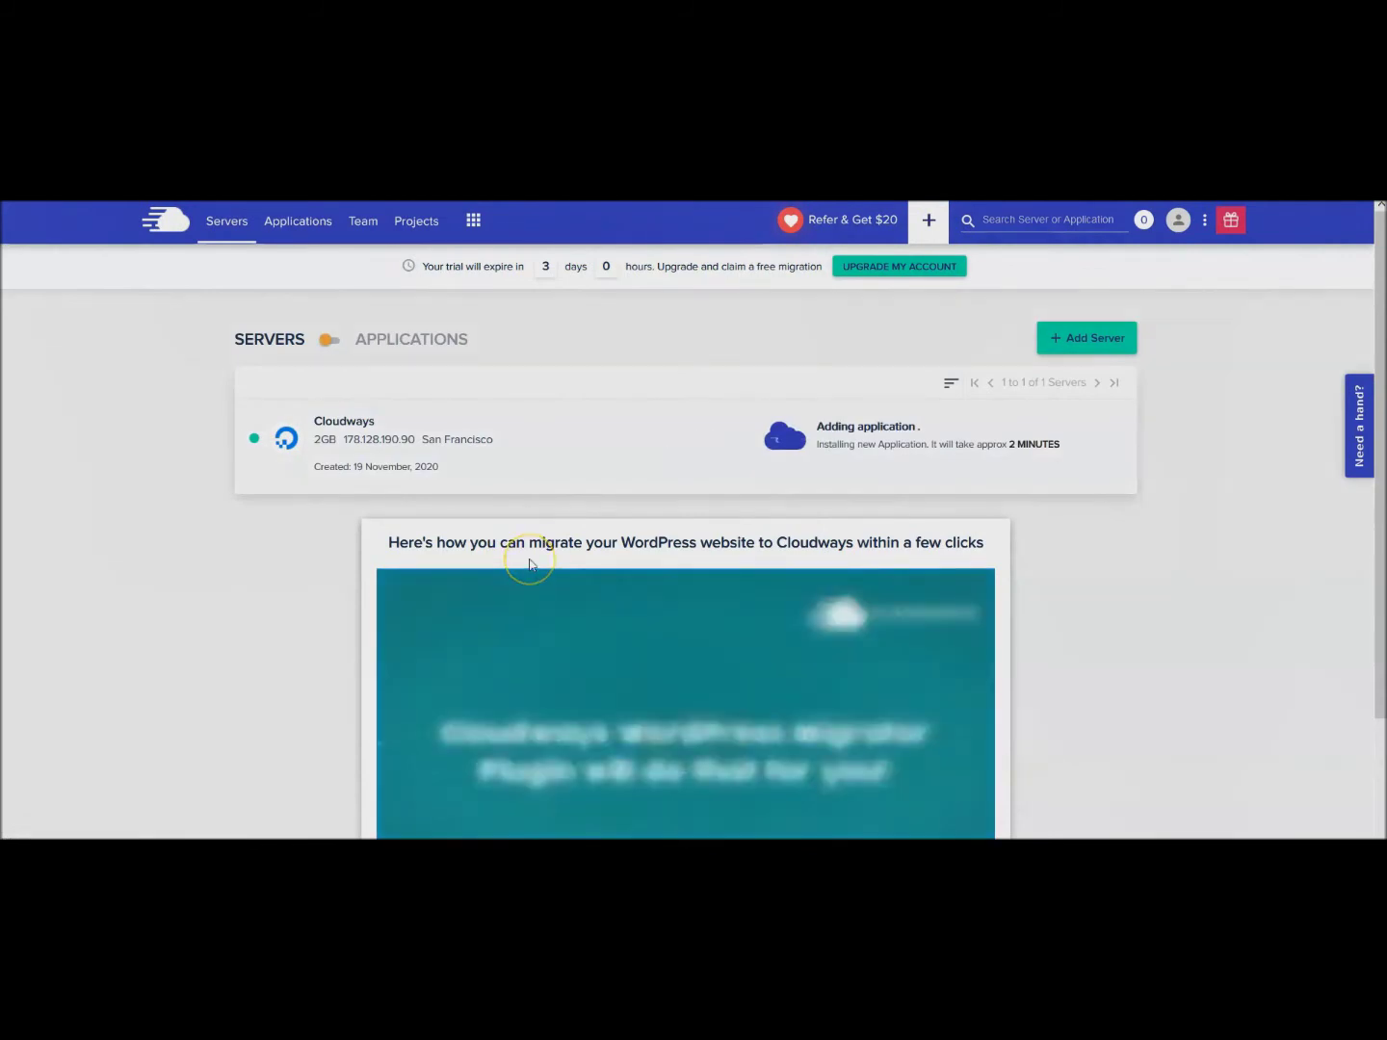
click(690, 464)
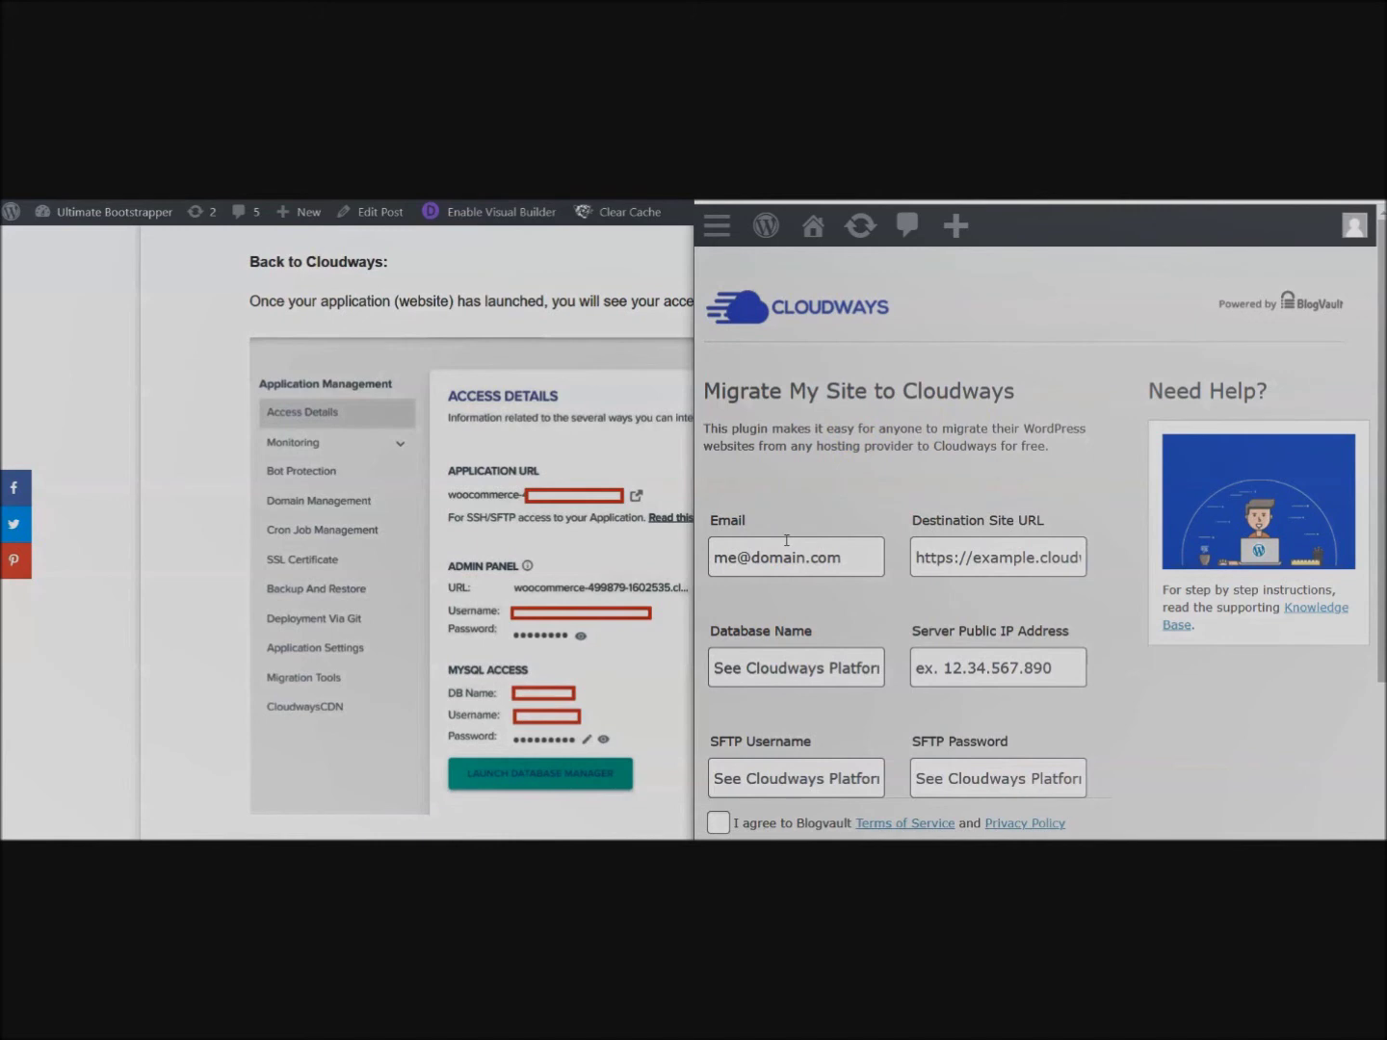
- Enlarge the post's Access Details screenshot, compare it with the plugin form's Migrate fields, then close it
click(370, 799)
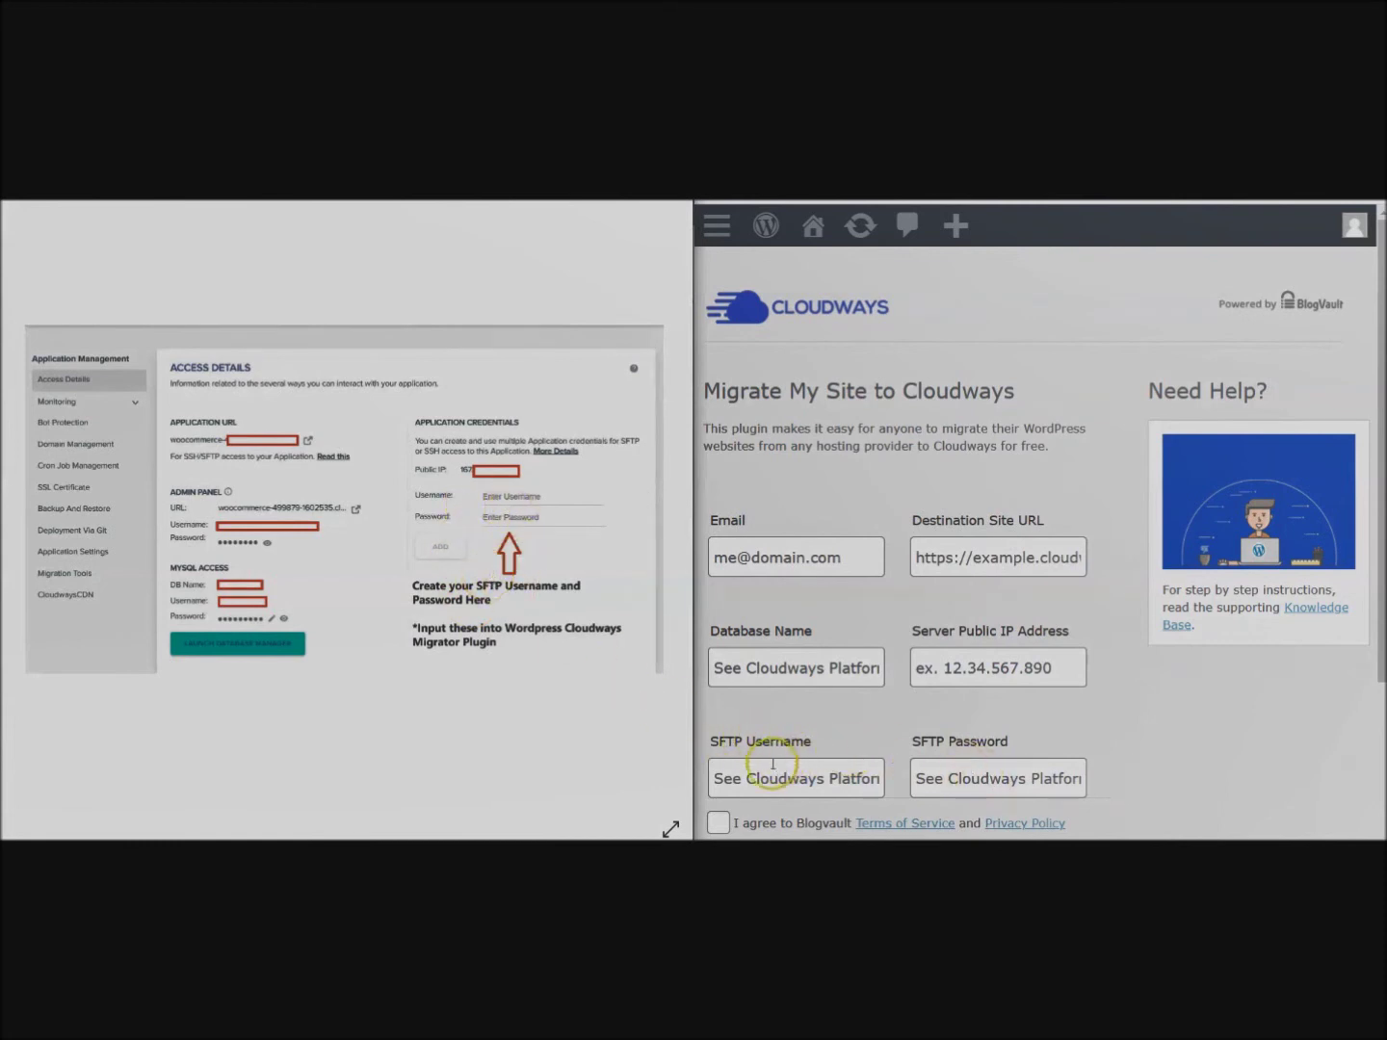
scroll(720, 780, down, 1)
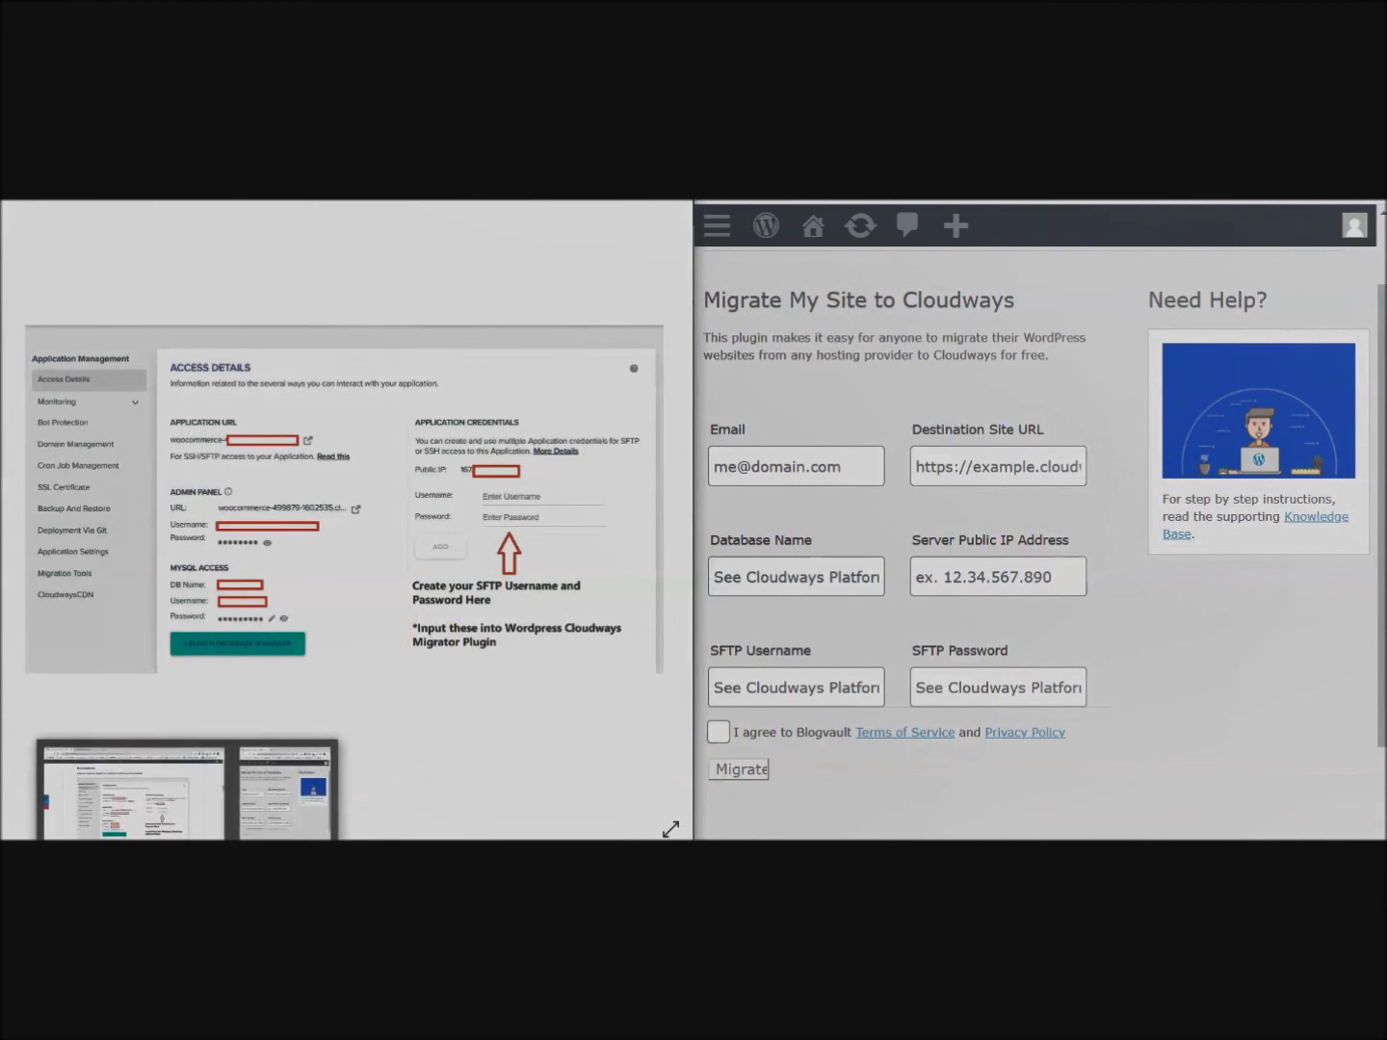
key(Escape)
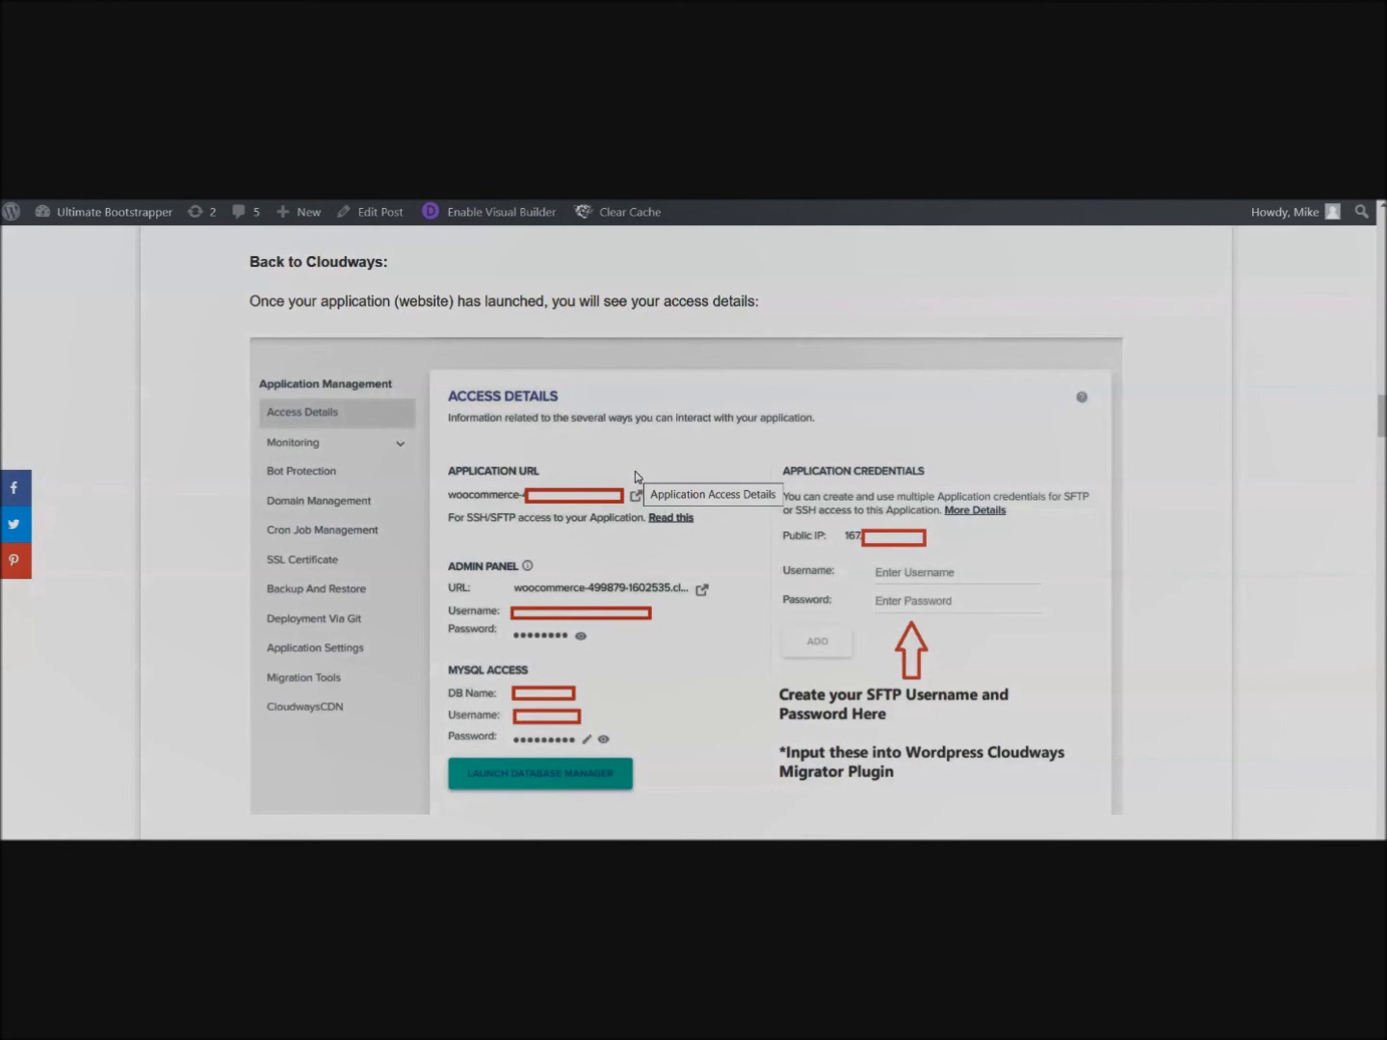
- Scroll the tutorial past the Migrate form and BlogVault image to the post-migration testing section
scroll(635, 476, down, 15)
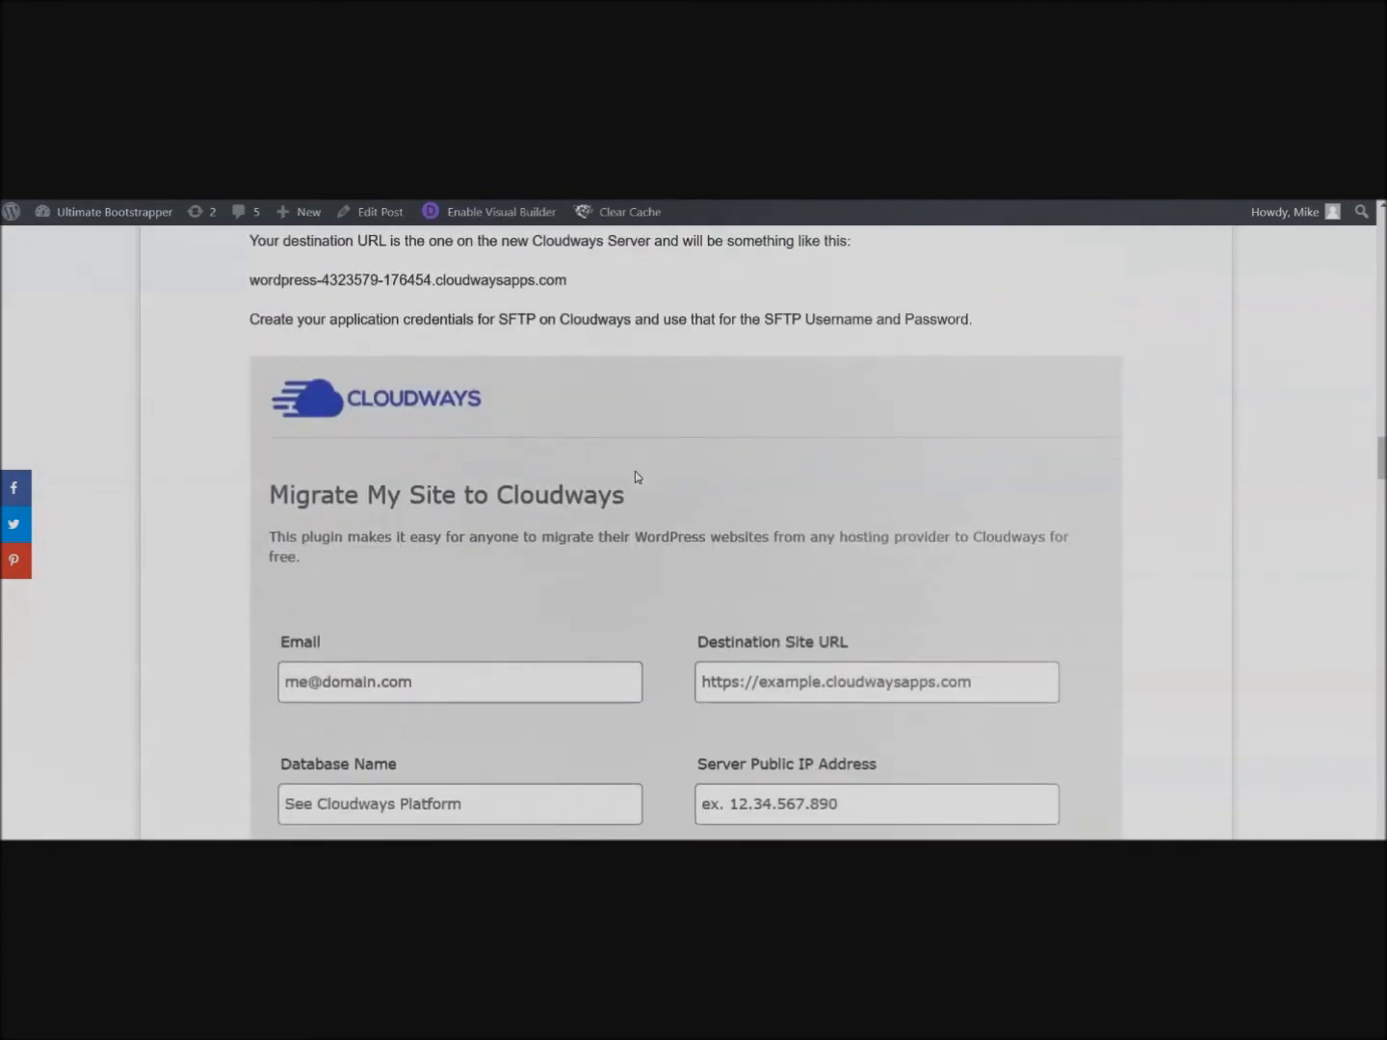
scroll(635, 476, down, 5)
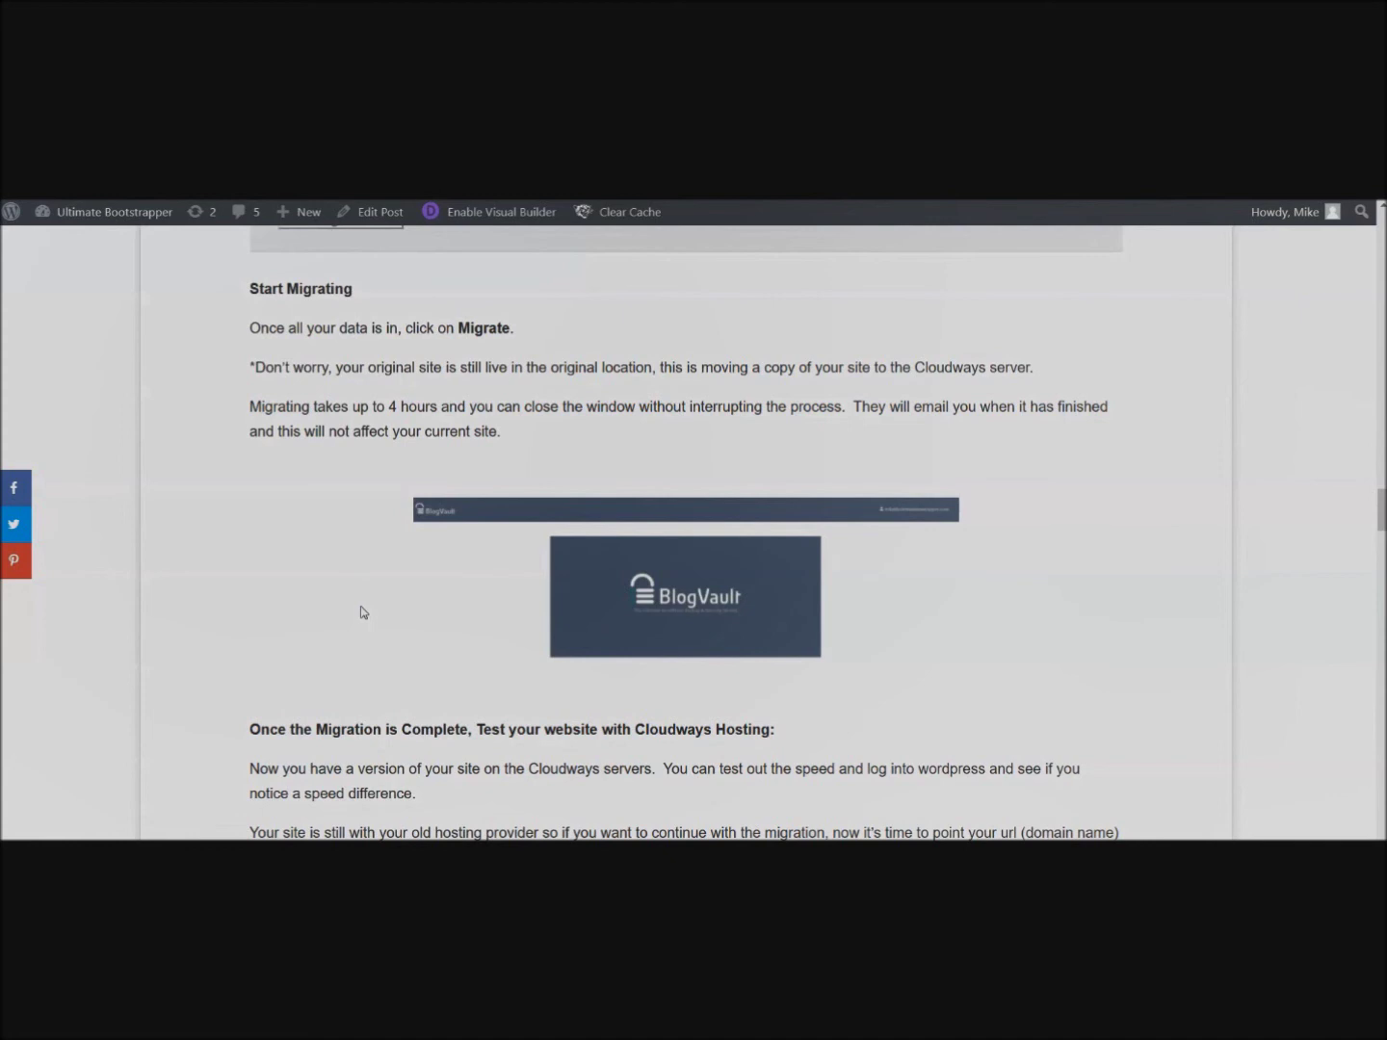
scroll(362, 612, down, 3)
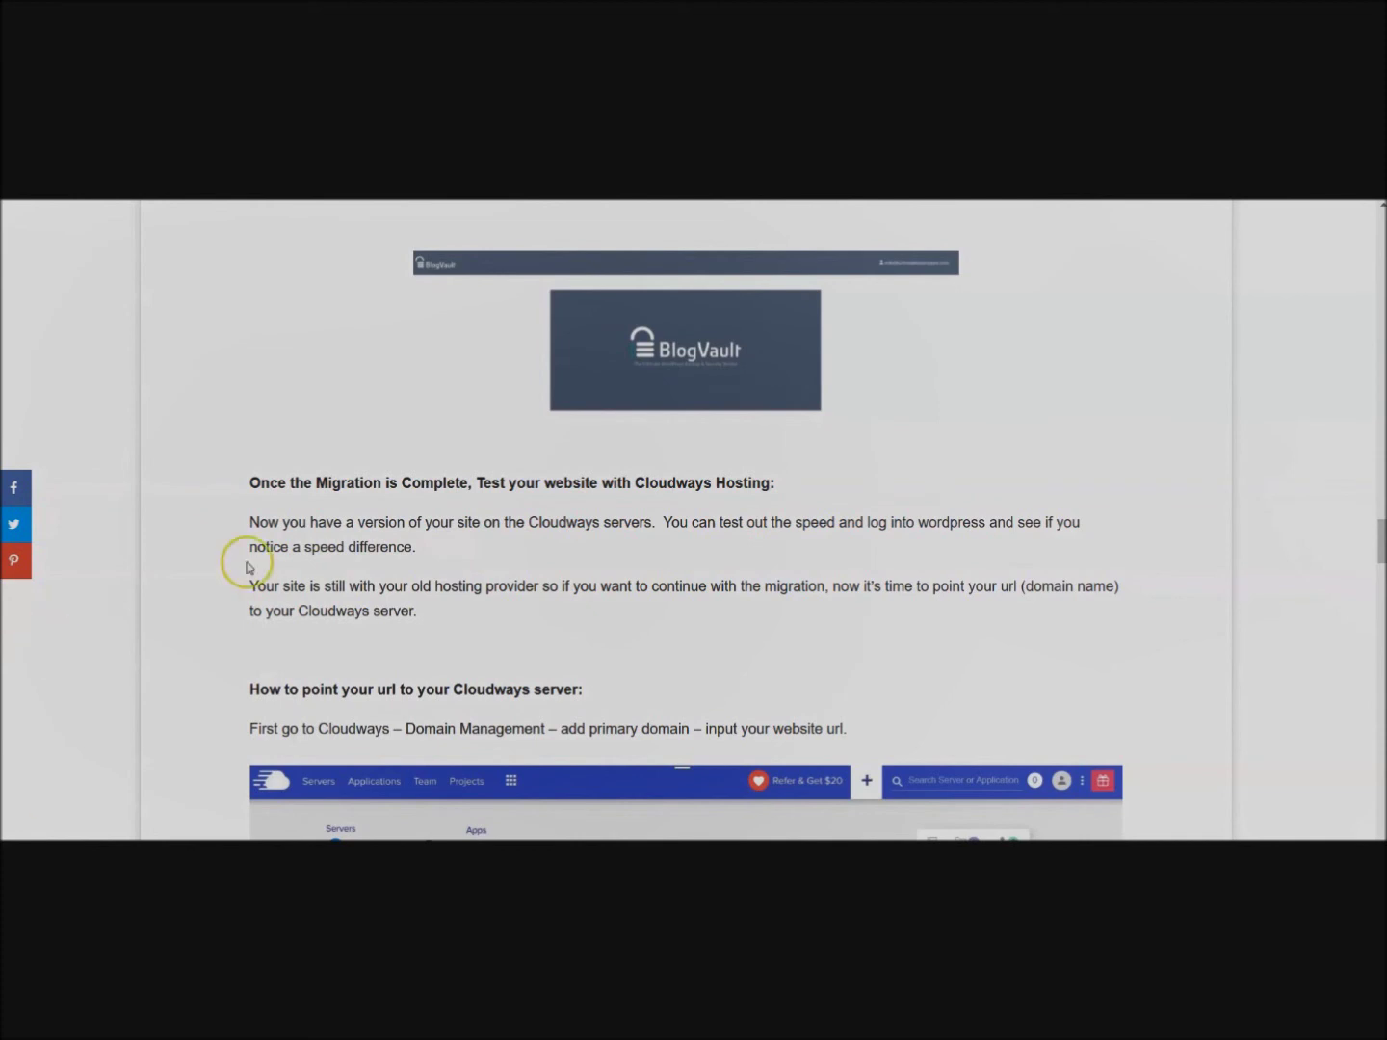
- Scroll the post through Domain Management and Change A Records to the GoDaddy DNS Management screenshot
scroll(300, 529, down, 6)
scroll(300, 529, up, 1)
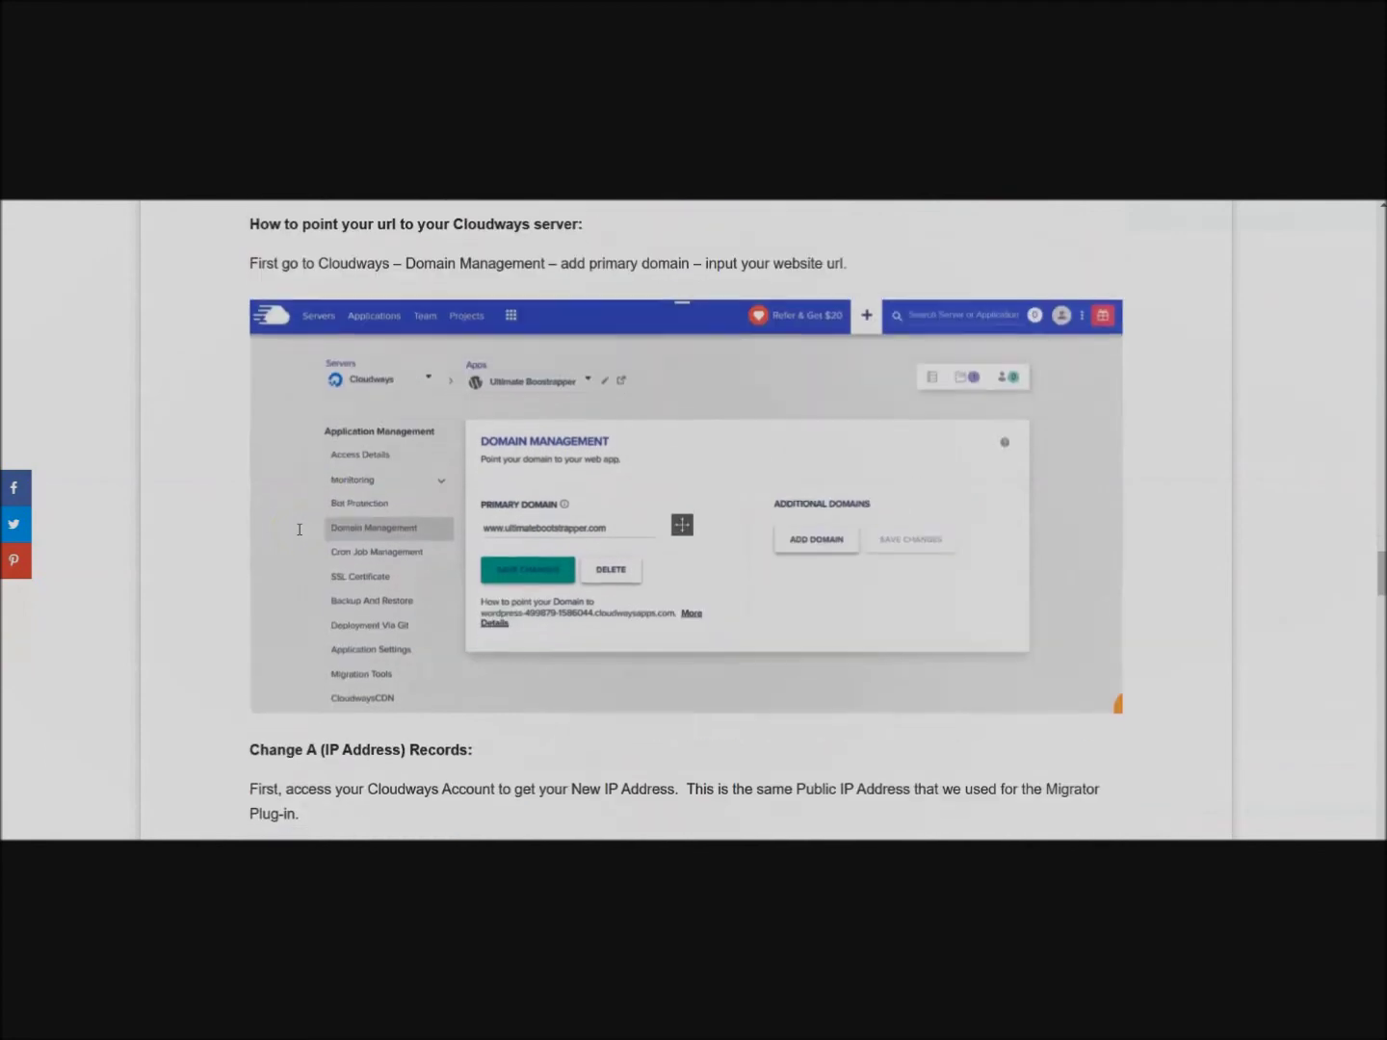
click(355, 302)
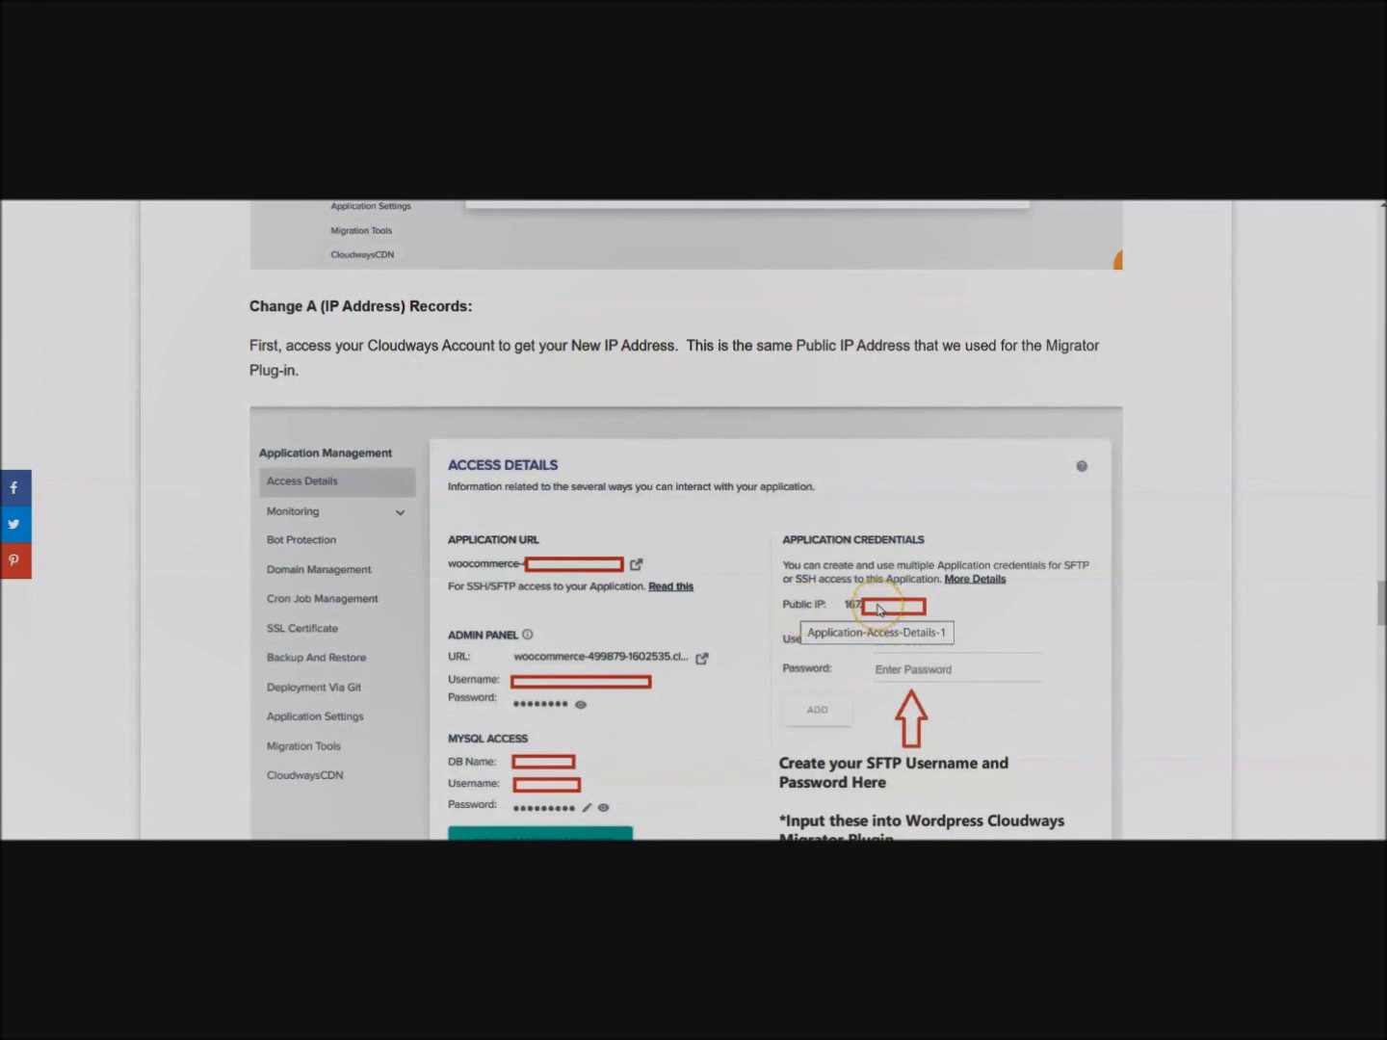
scroll(878, 609, down, 7)
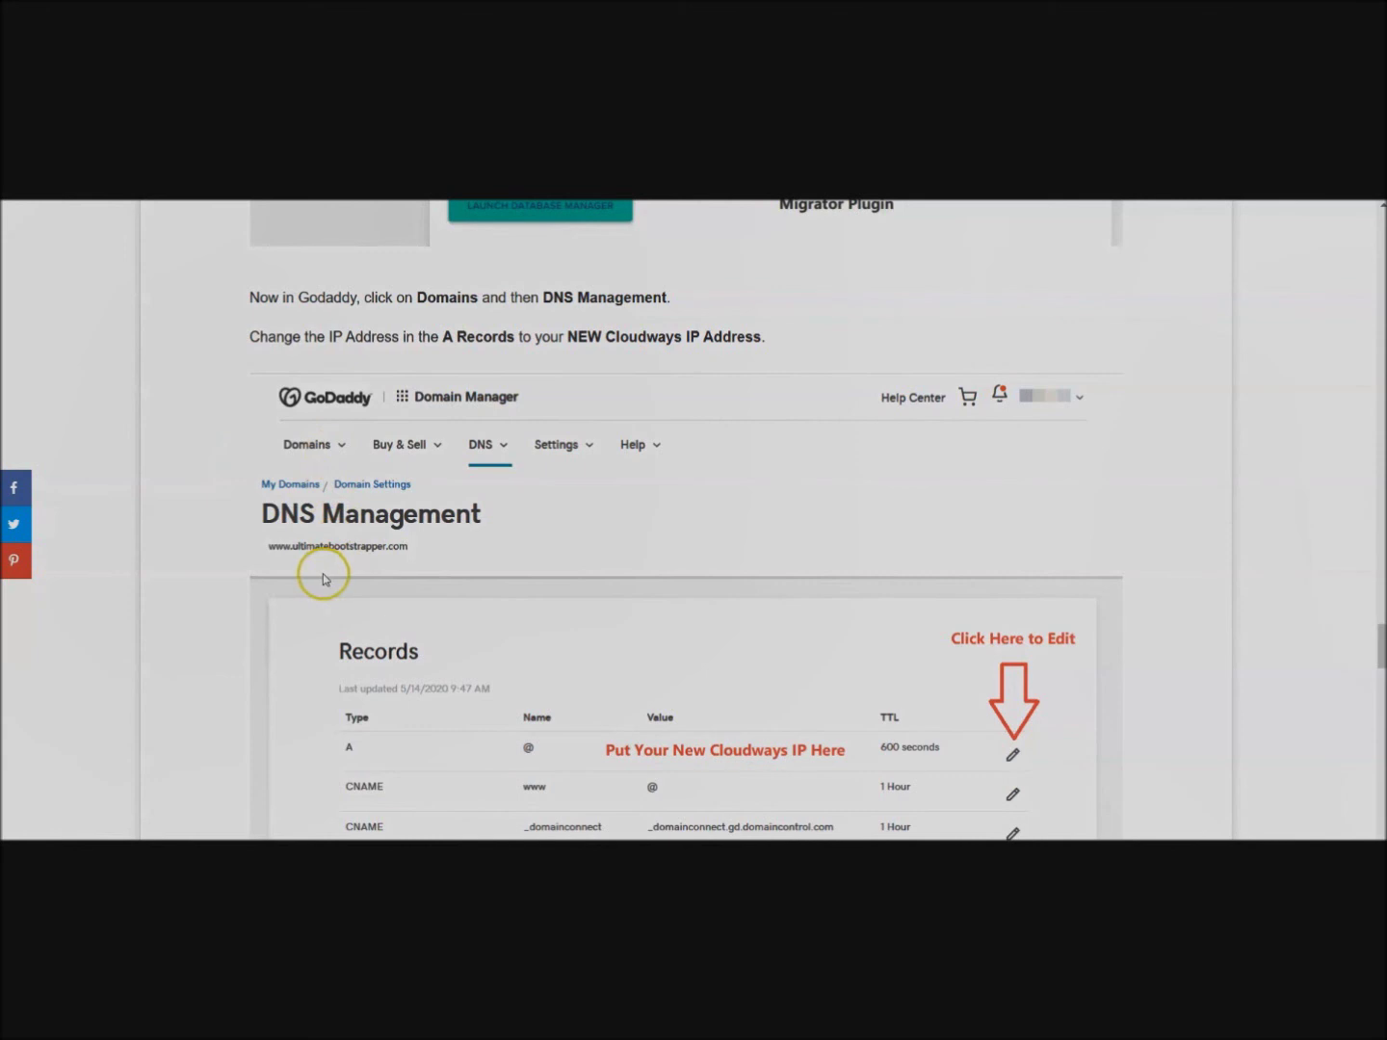
- Scroll past the Namecheap Advanced DNS screenshot to 'Now Your Site is Pointing to Cloudways Hosting!'
scroll(322, 573, down, 2)
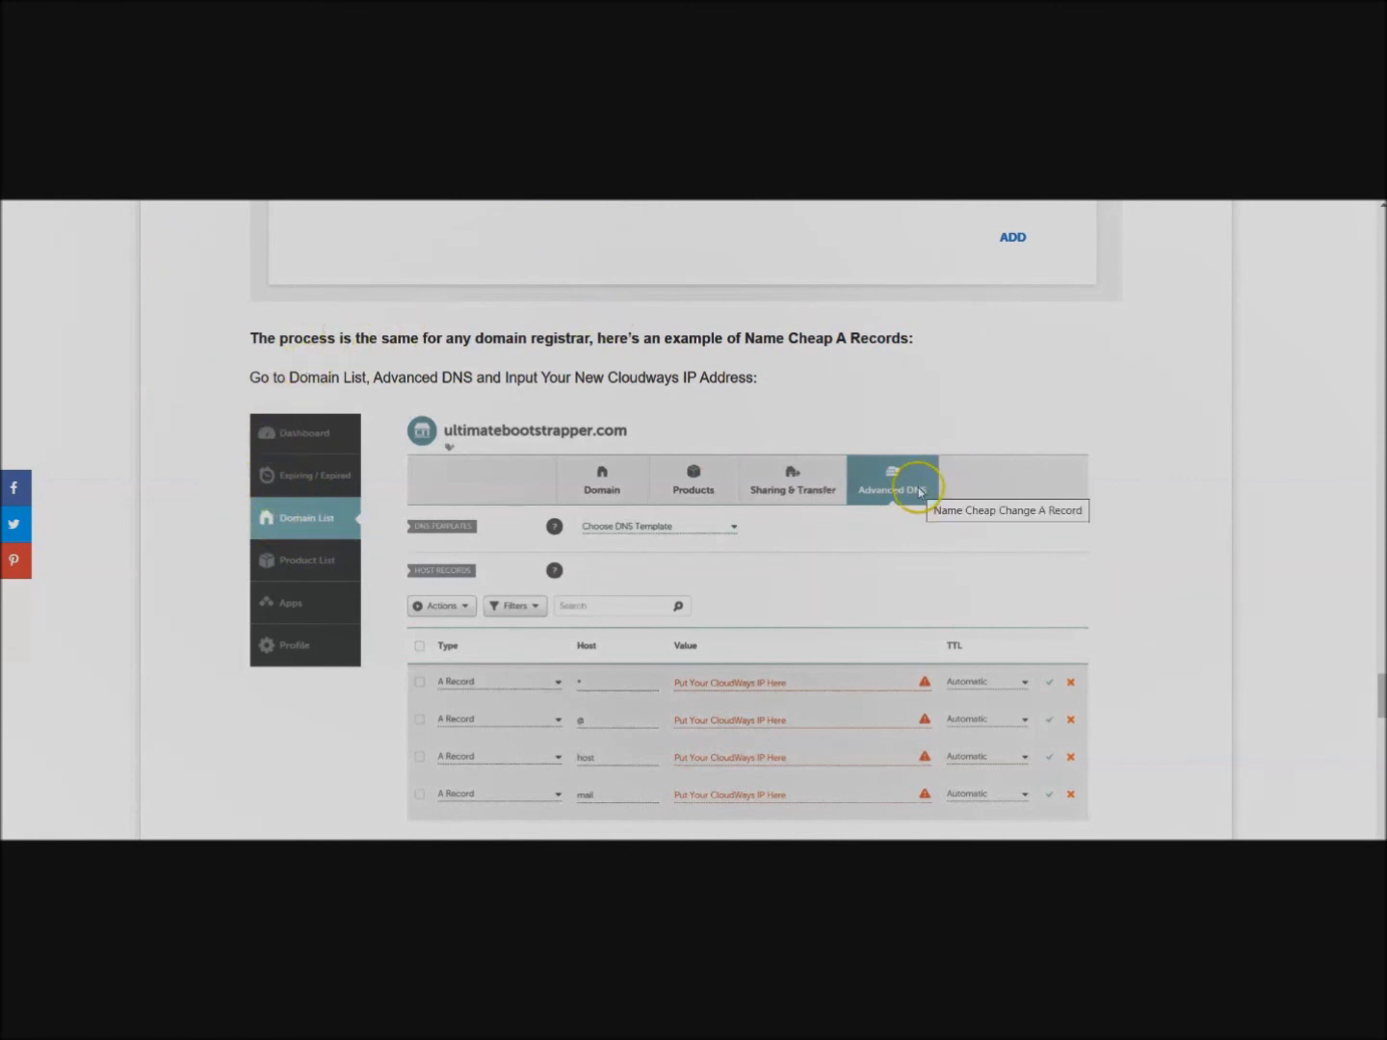
scroll(780, 635, down, 2)
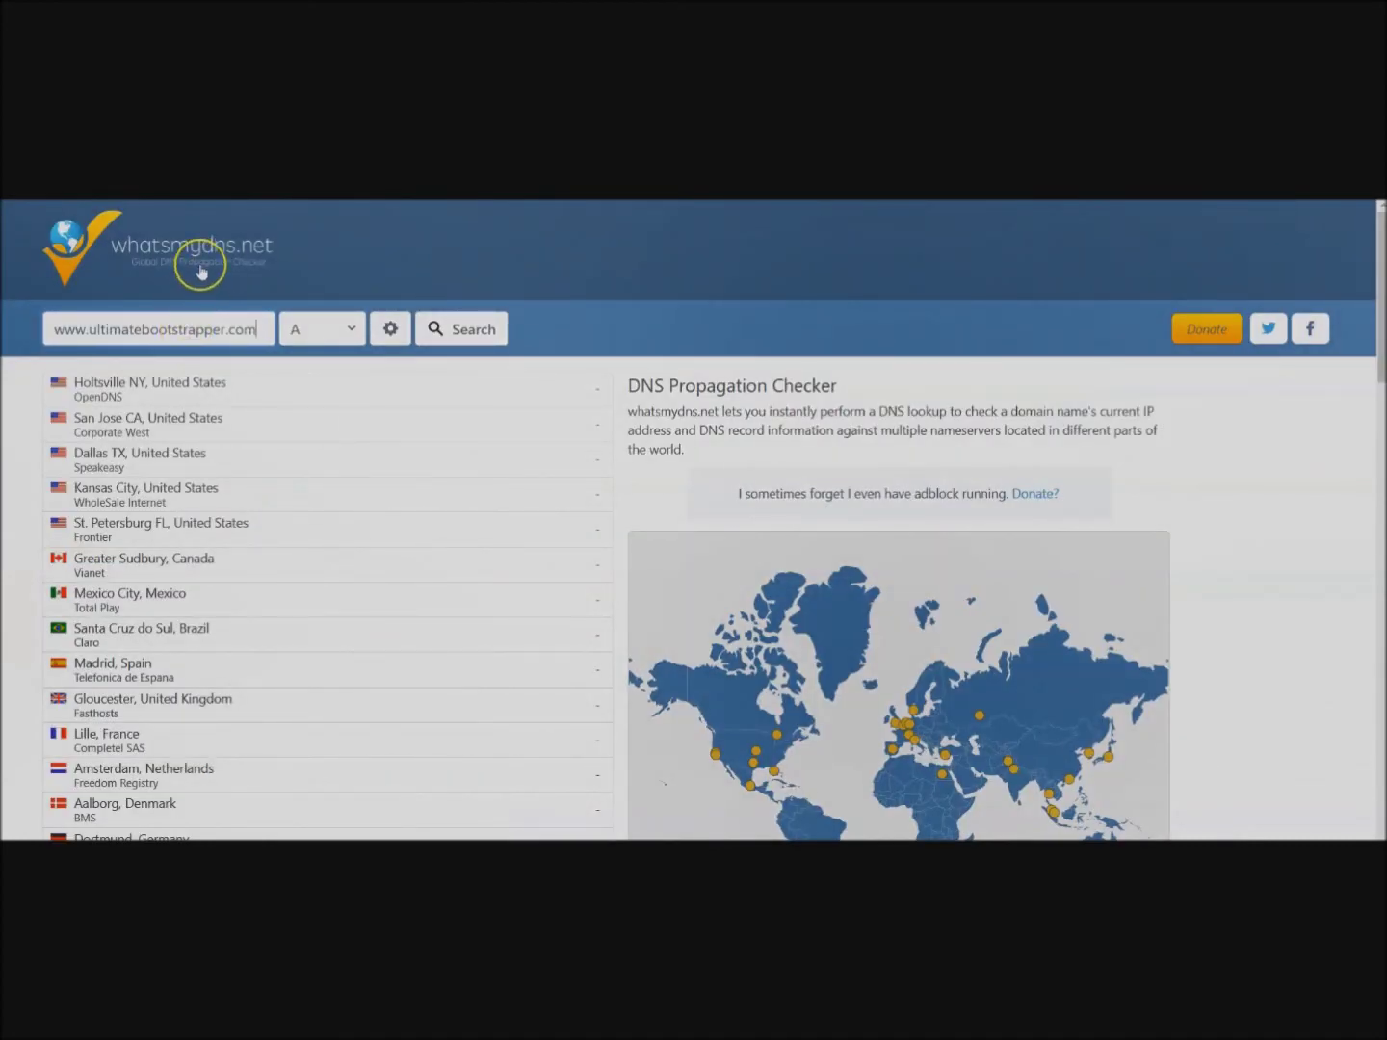
click(466, 324)
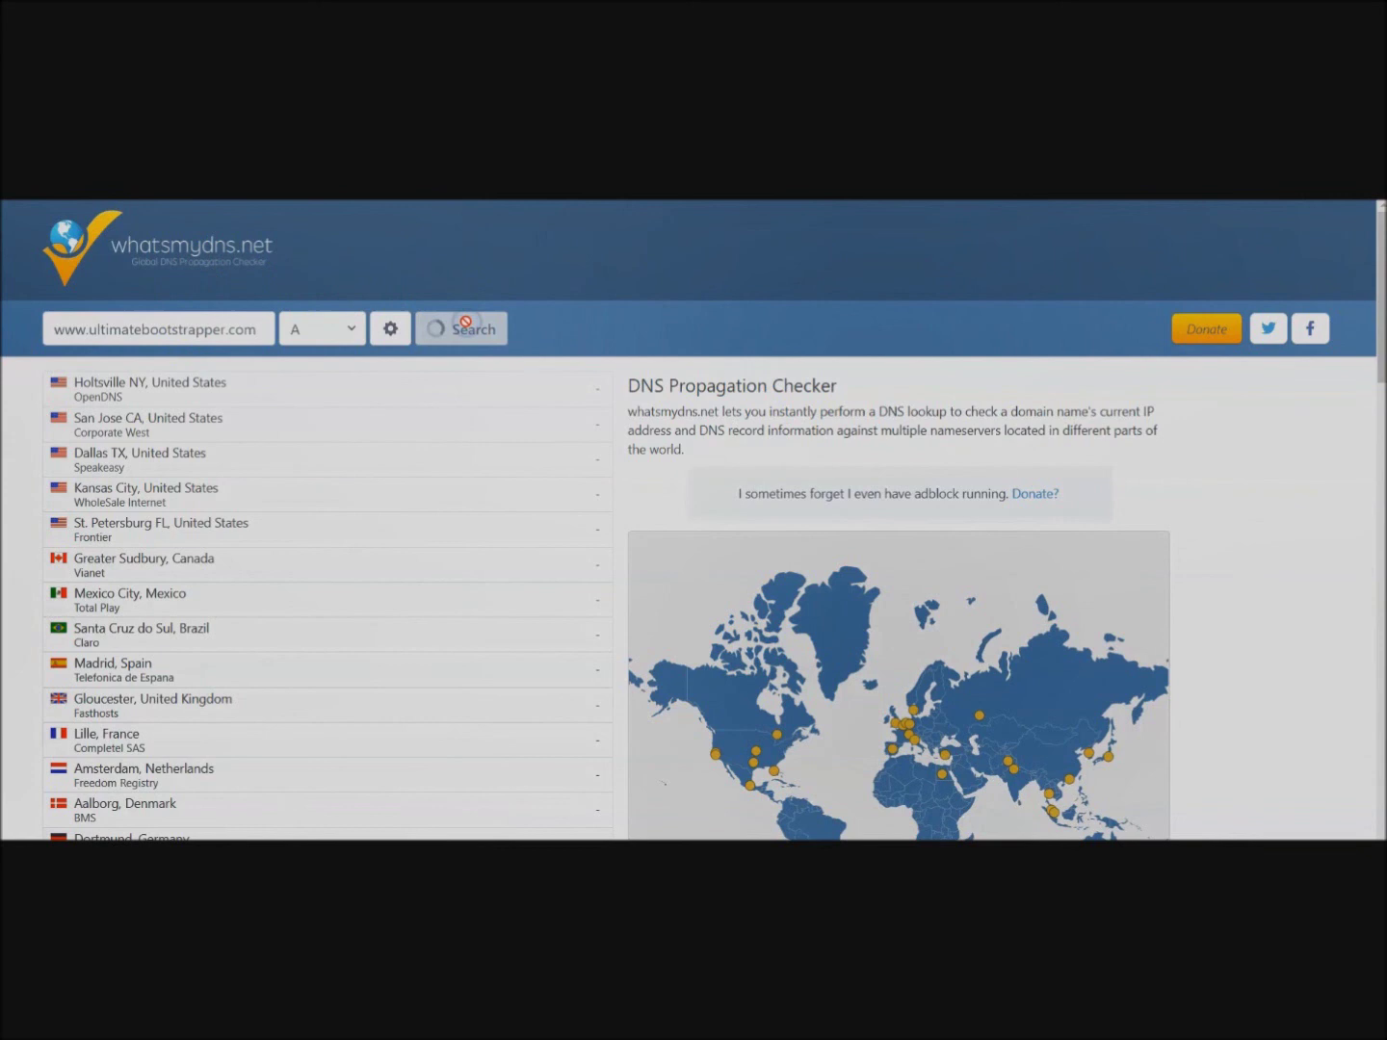